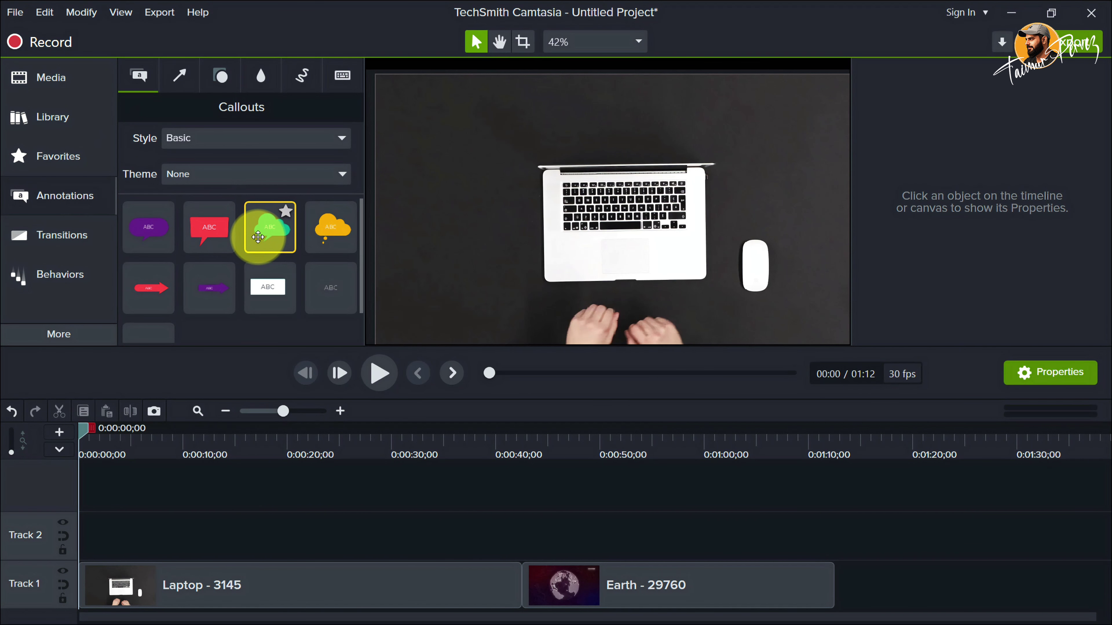
# Step: Add the red speech-bubble and green cloud callouts to the favorites
pyautogui.scroll(-1, 257, 237)
pyautogui.scroll(1, 255, 236)
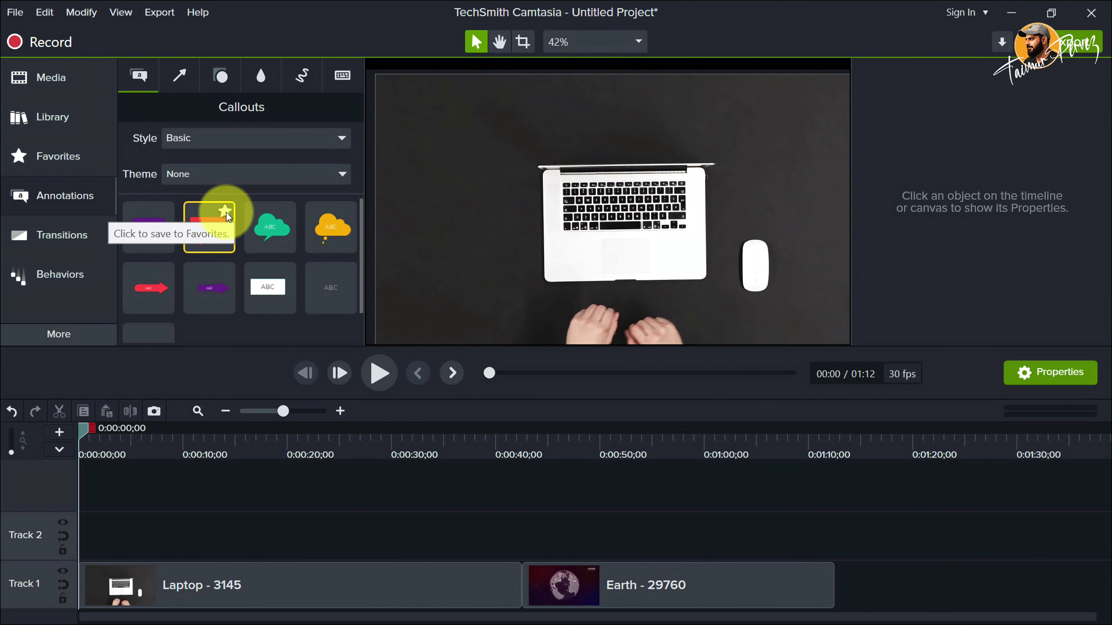
pyautogui.click(225, 212)
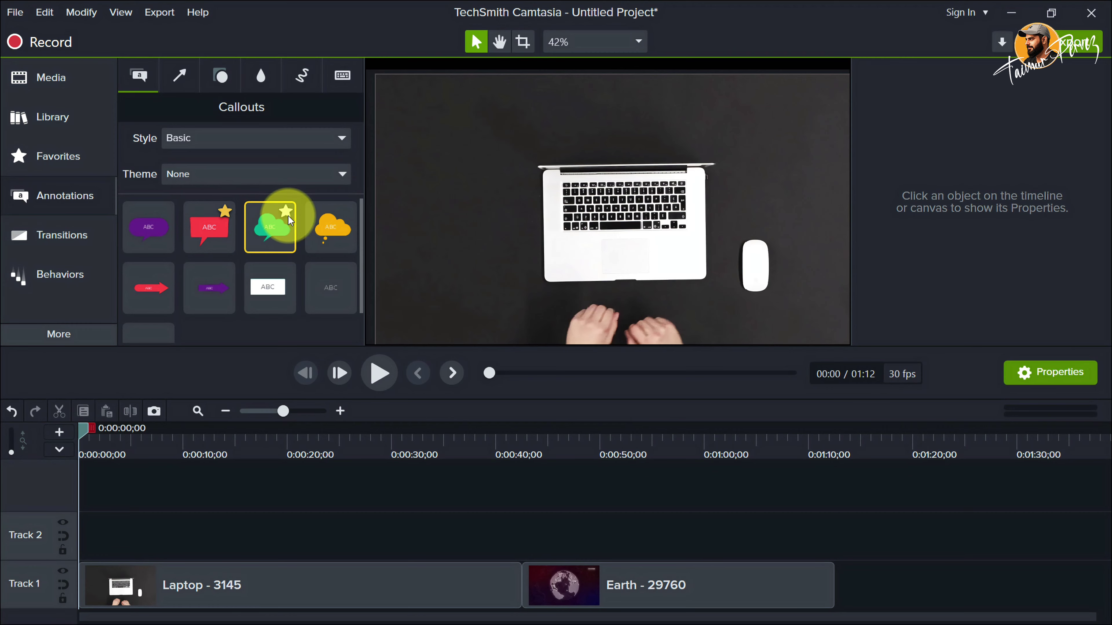
pyautogui.click(287, 212)
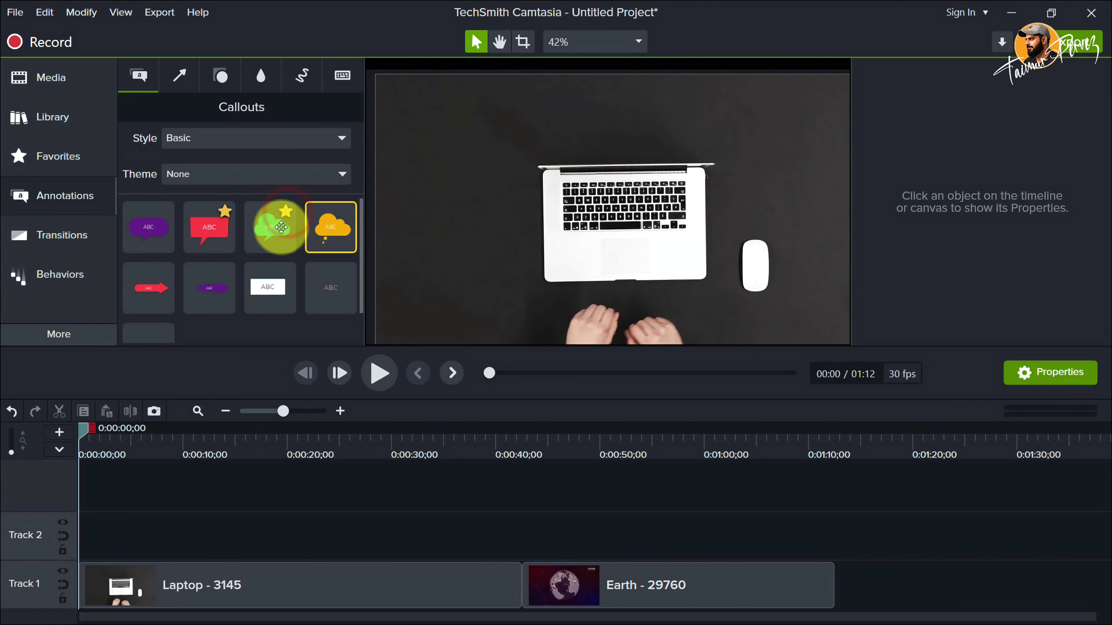
# Step: Add the Cross Zoom and Blur Zoom transitions to the favorites
pyautogui.click(87, 242)
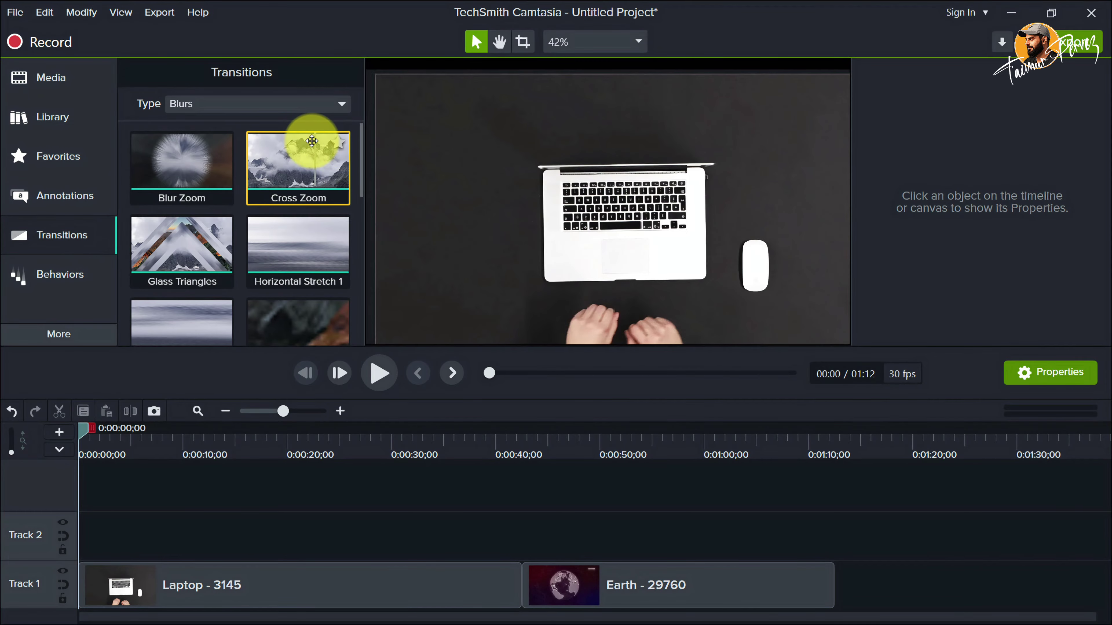
pyautogui.click(339, 143)
pyautogui.click(222, 142)
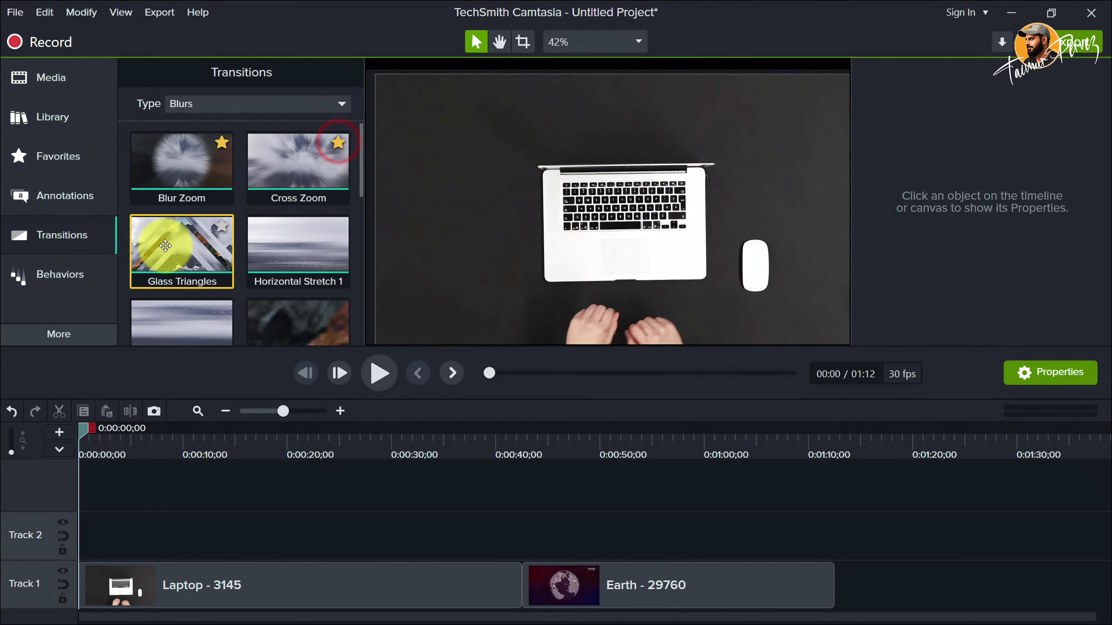
# Step: Remove the Blur Zoom and Cross Zoom transitions and the green cloud and red speech-bubble callouts from the favorites
pyautogui.click(66, 159)
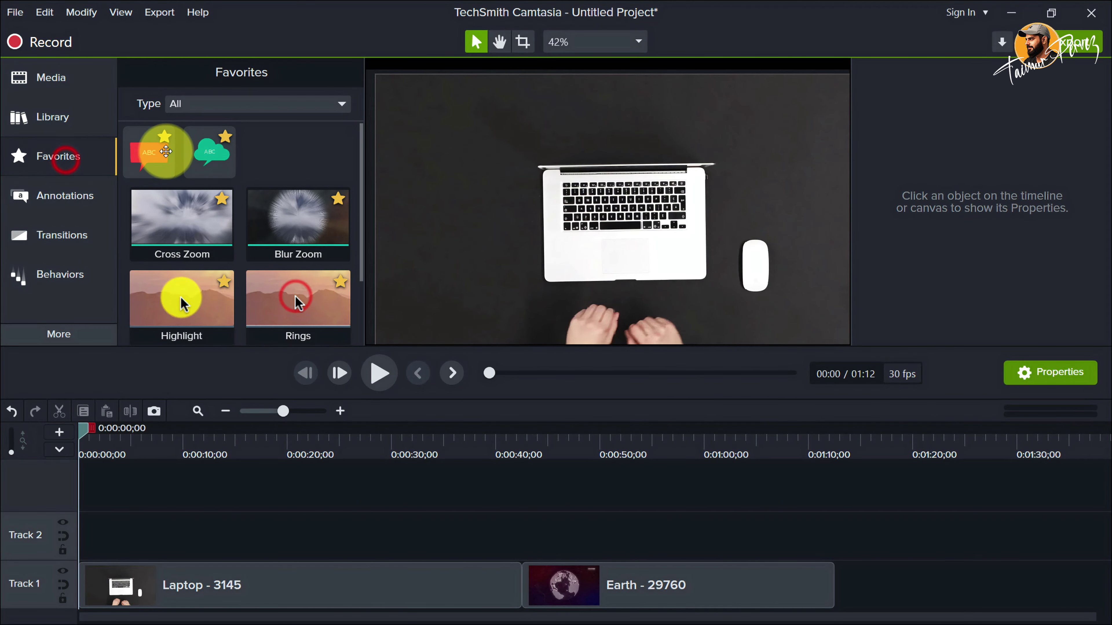
pyautogui.scroll(-1, 297, 189)
pyautogui.scroll(2, 297, 183)
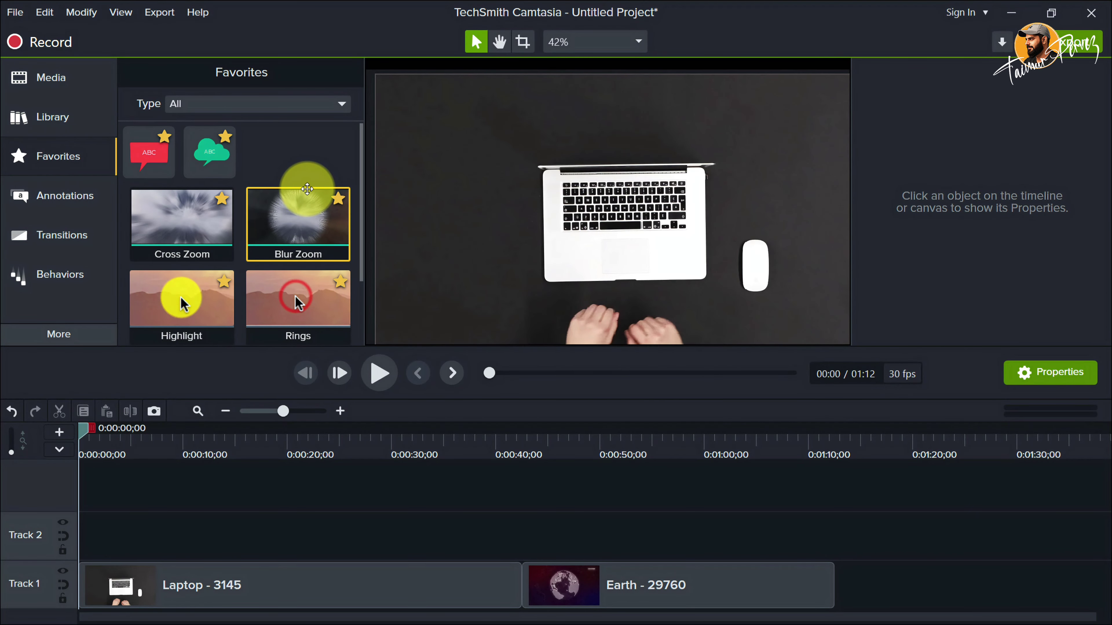
pyautogui.click(337, 199)
pyautogui.click(222, 199)
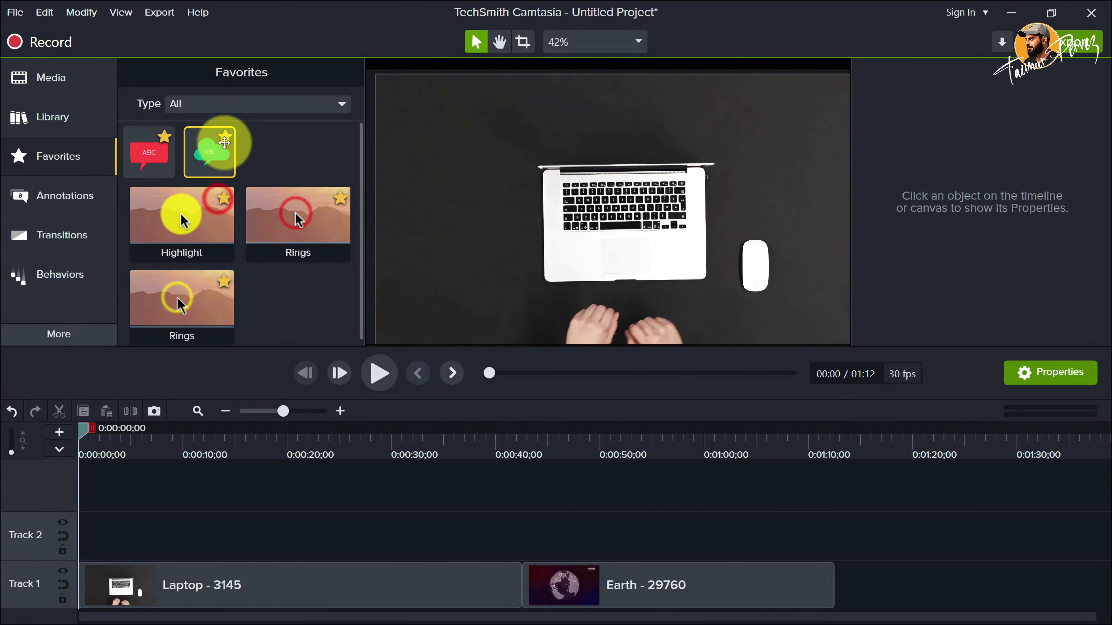
pyautogui.click(225, 138)
pyautogui.click(164, 136)
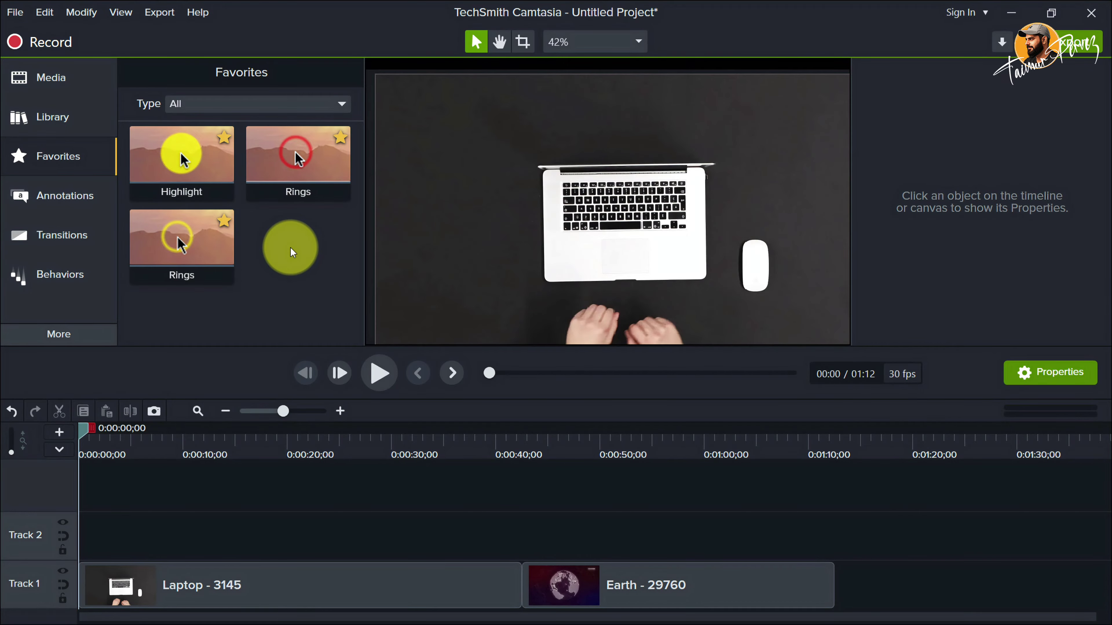
# Step: Look through the annotation categories: Arrows & Lines, Shapes, Blur & Highlight, Sketch Motion, Keystroke Callouts and Callouts
pyautogui.click(61, 206)
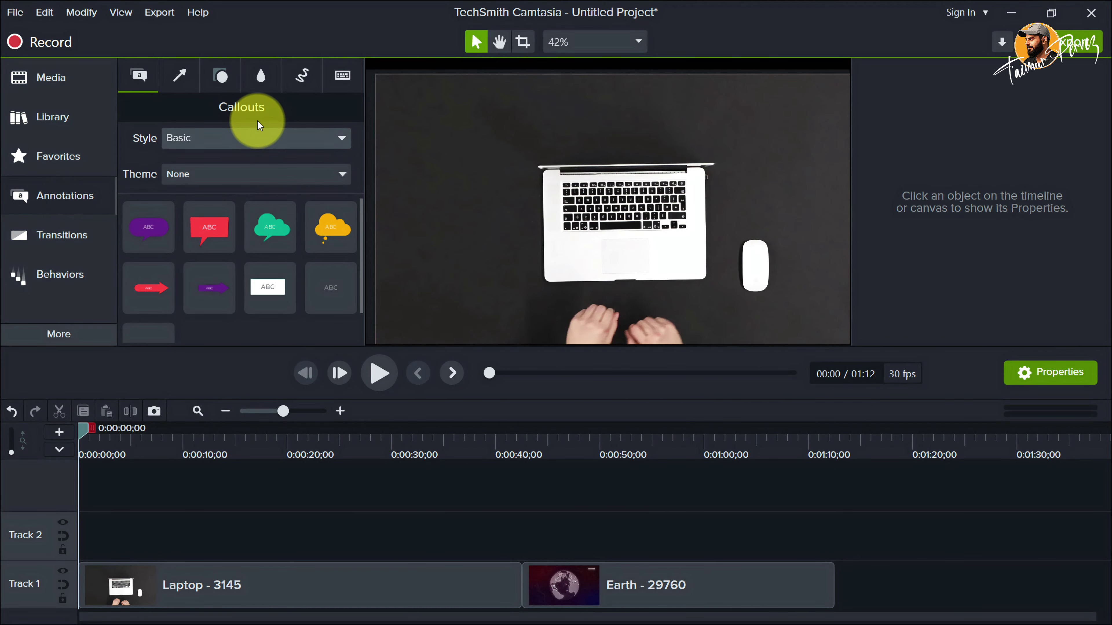
pyautogui.click(179, 76)
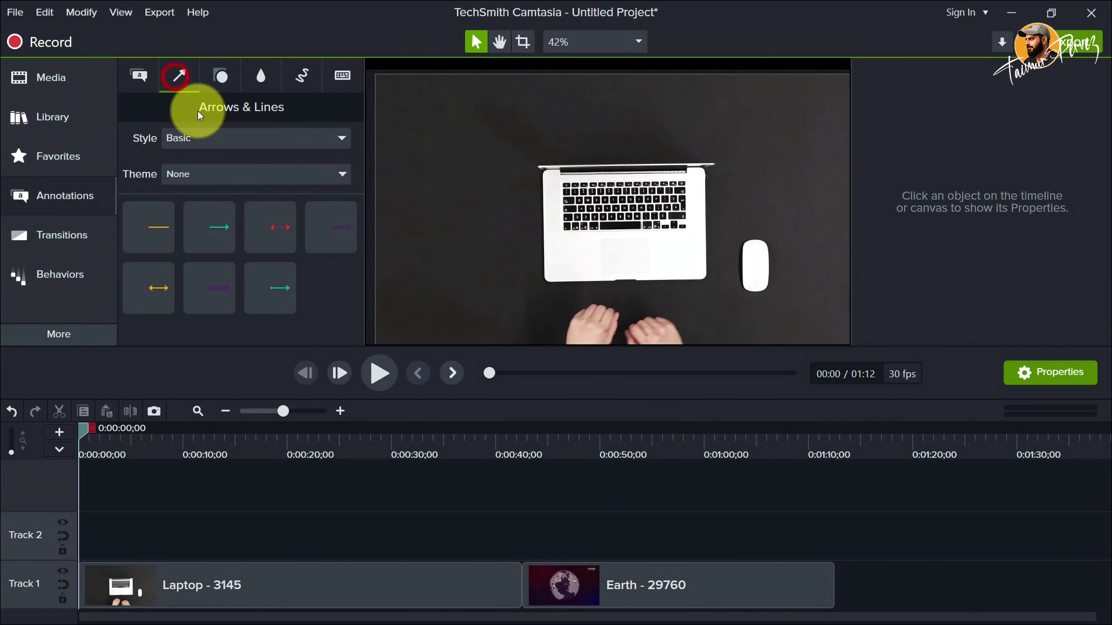
pyautogui.click(219, 81)
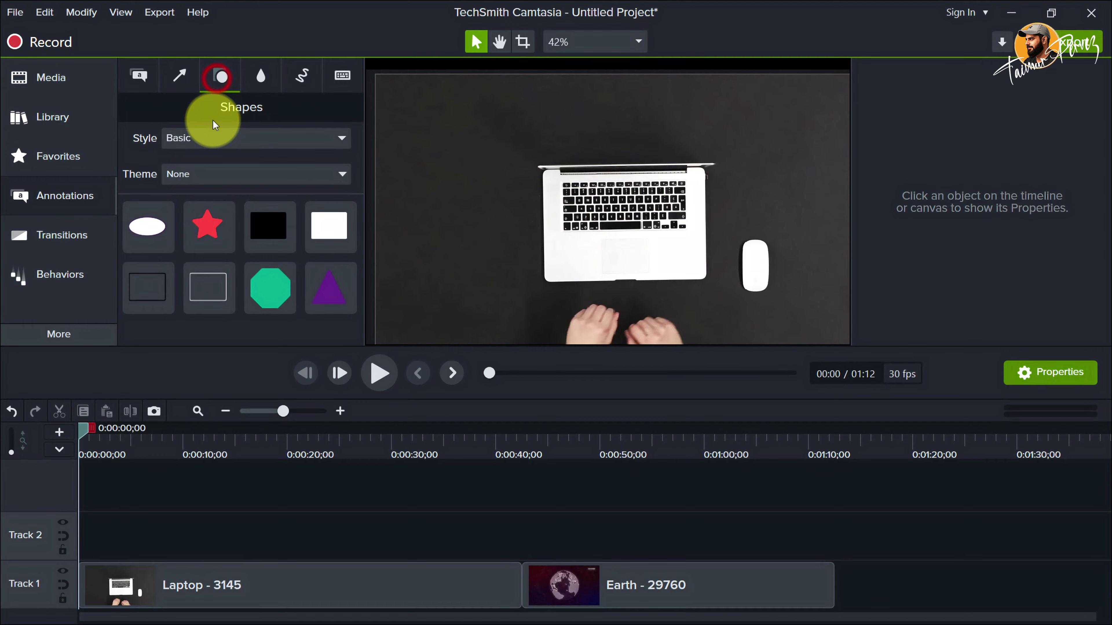
pyautogui.click(261, 79)
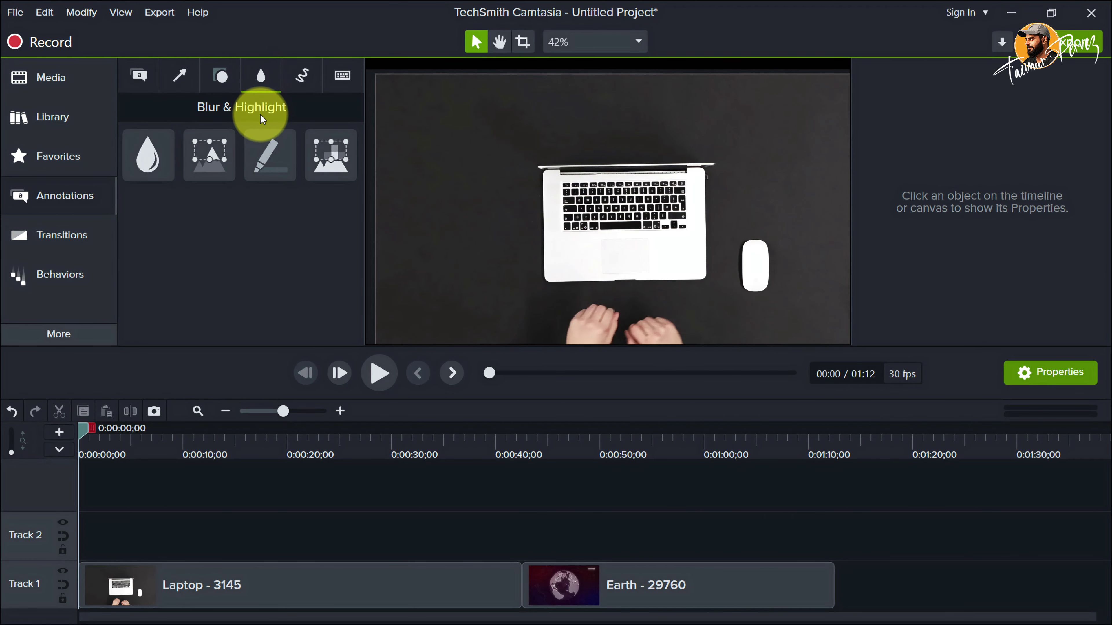
pyautogui.click(299, 77)
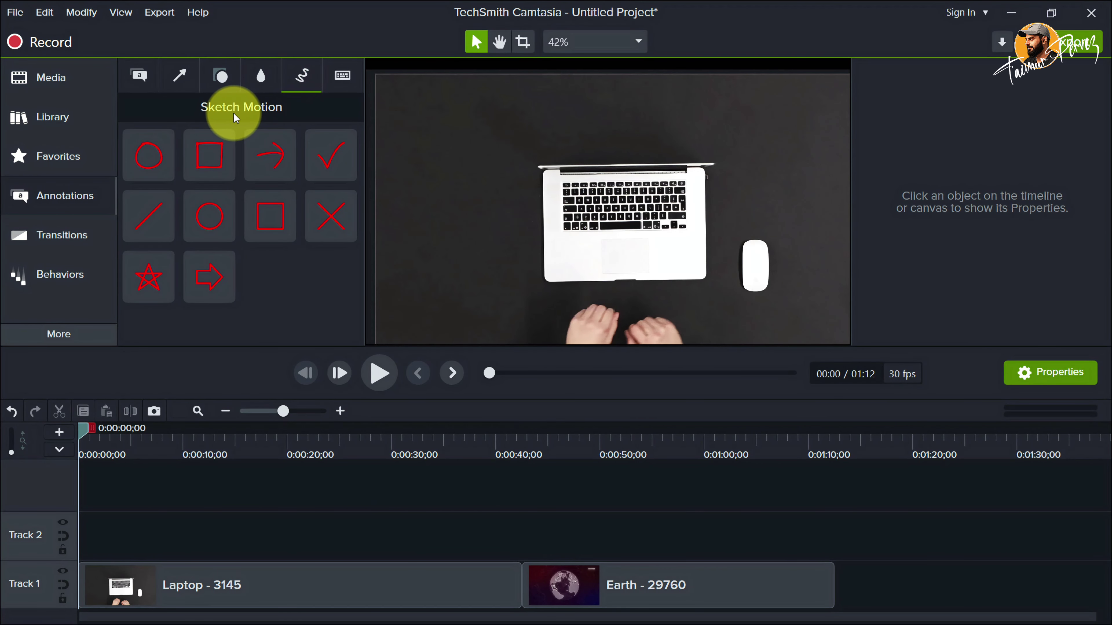
pyautogui.click(340, 78)
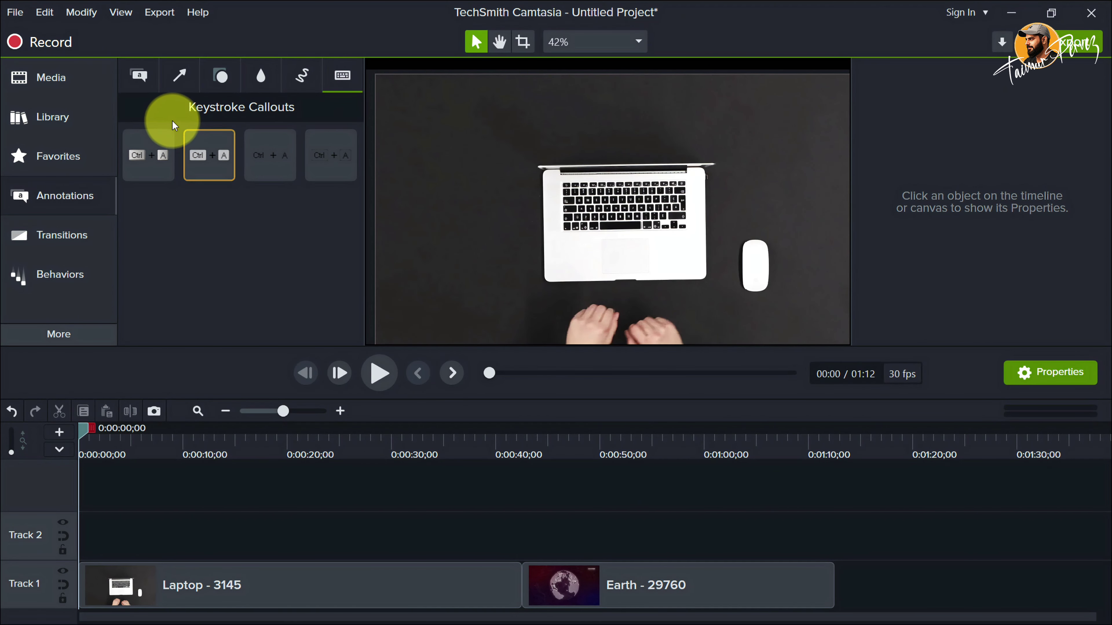
pyautogui.click(142, 76)
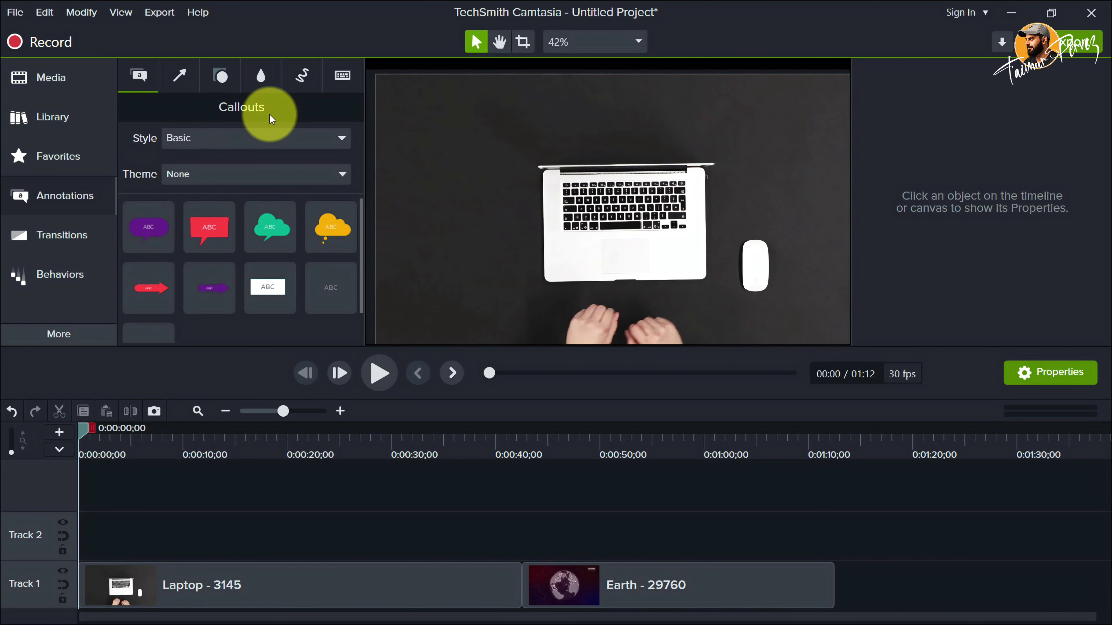
# Step: Try the Basic and Industrial callout styles, and set the style filter to All
pyautogui.click(208, 141)
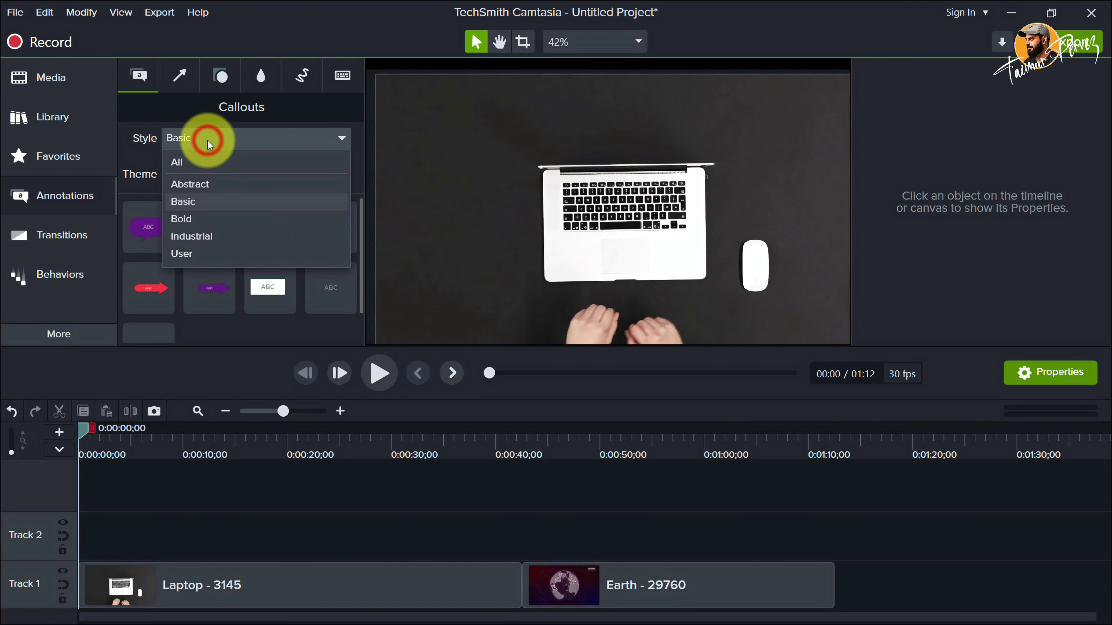
pyautogui.click(202, 163)
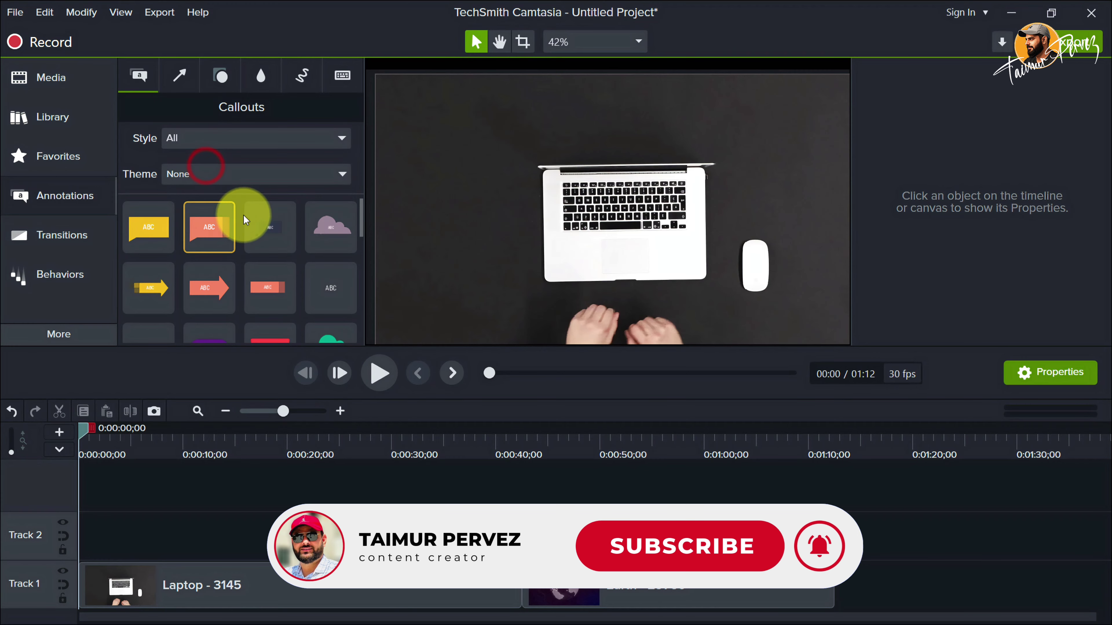
pyautogui.scroll(-5, 246, 221)
pyautogui.click(302, 132)
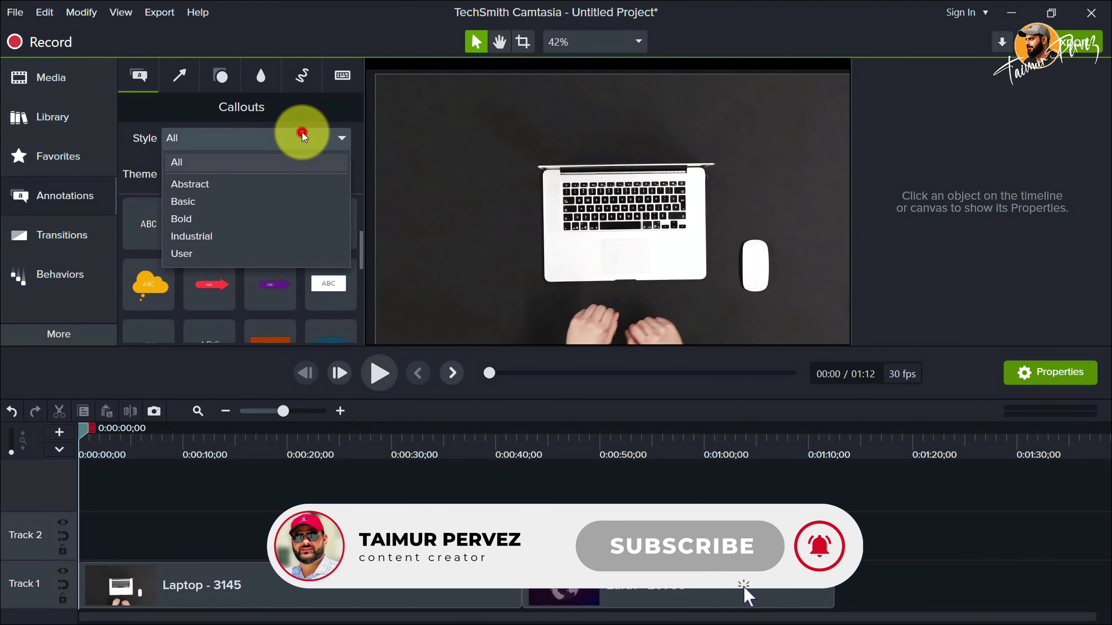
pyautogui.click(232, 198)
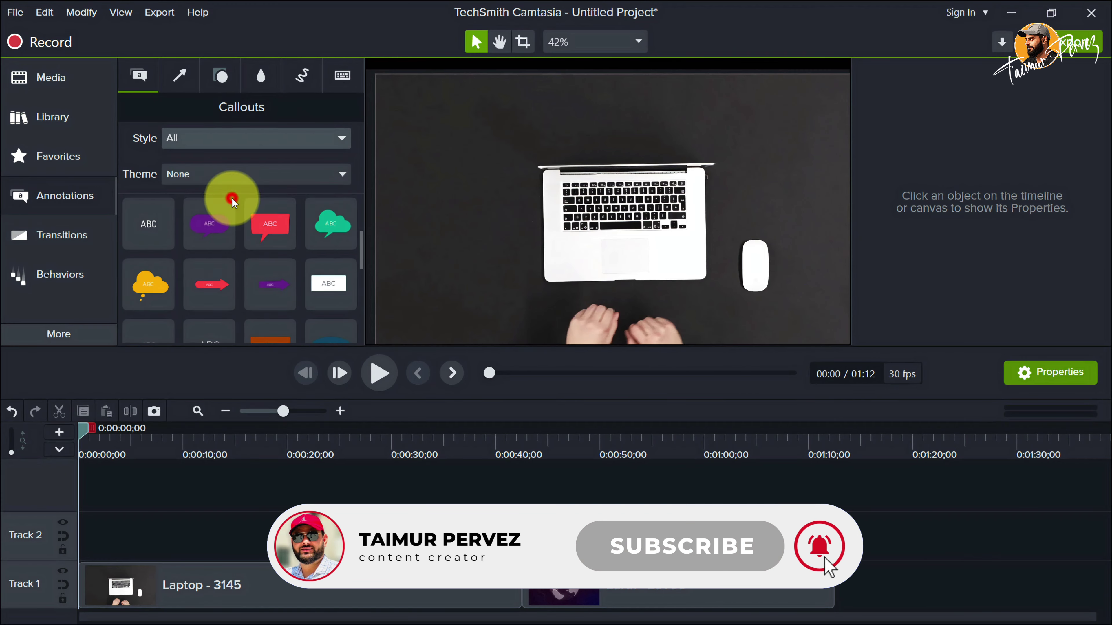
pyautogui.click(240, 143)
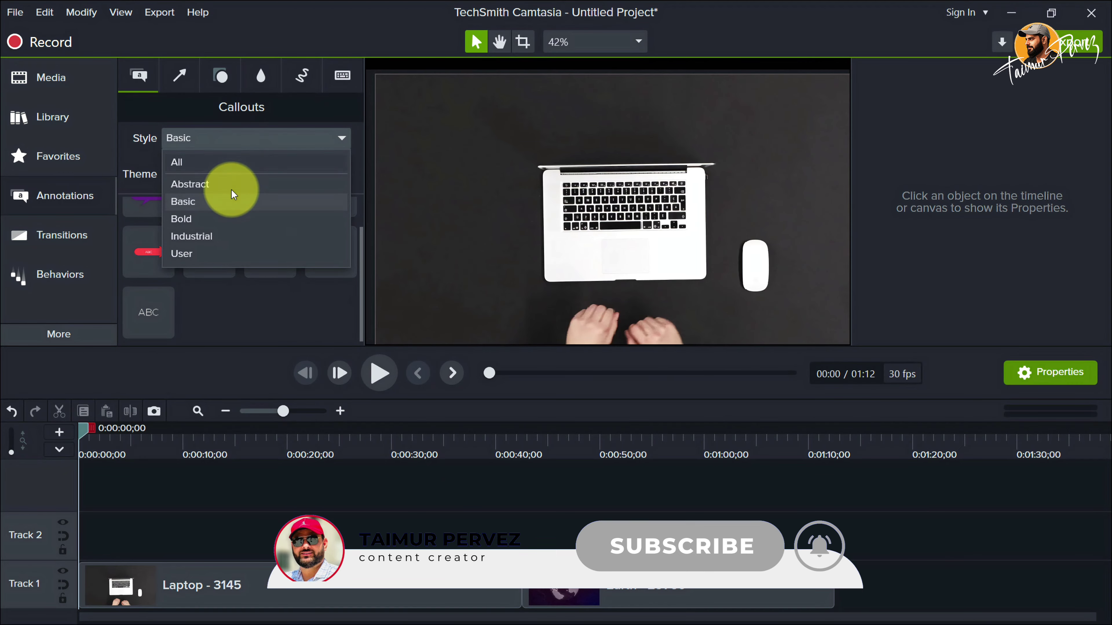
pyautogui.click(229, 241)
pyautogui.click(241, 139)
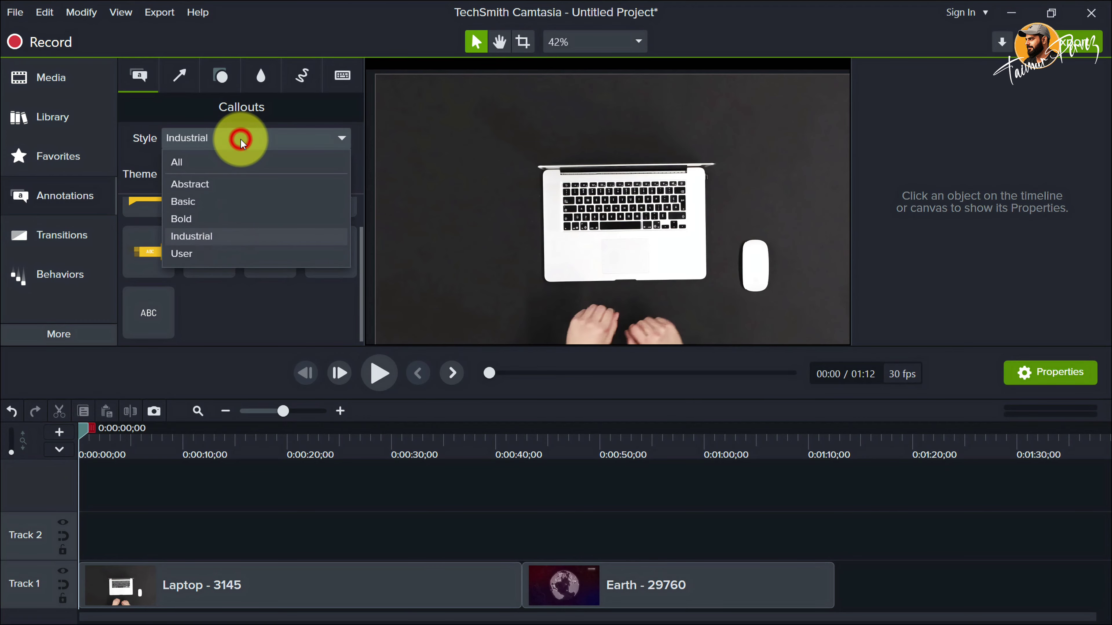
pyautogui.click(231, 164)
pyautogui.scroll(-3, 260, 223)
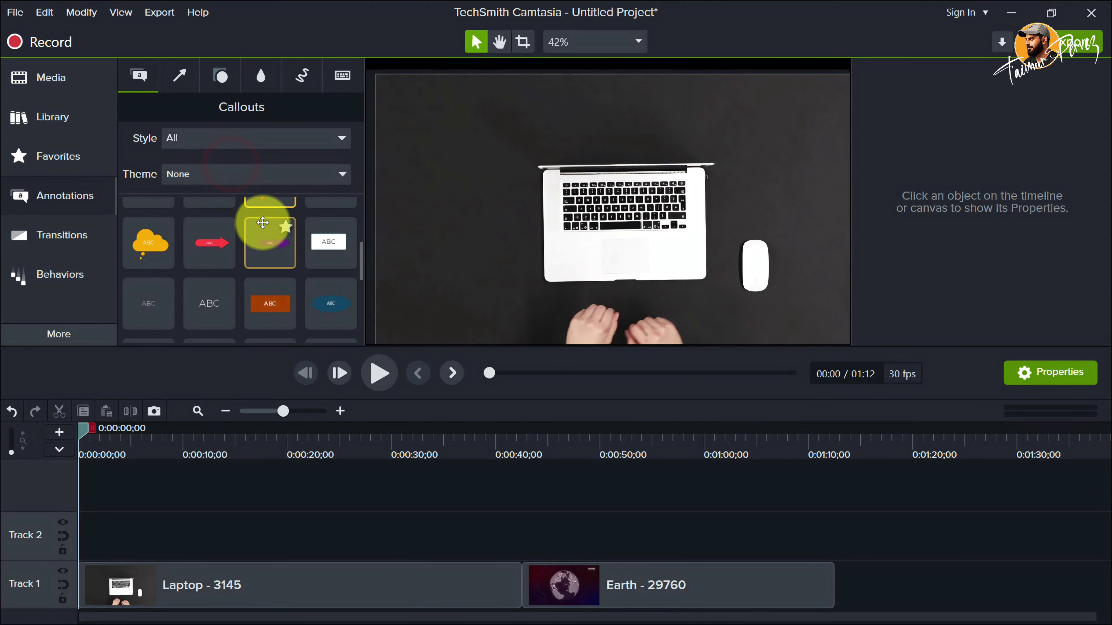
pyautogui.scroll(-4, 262, 226)
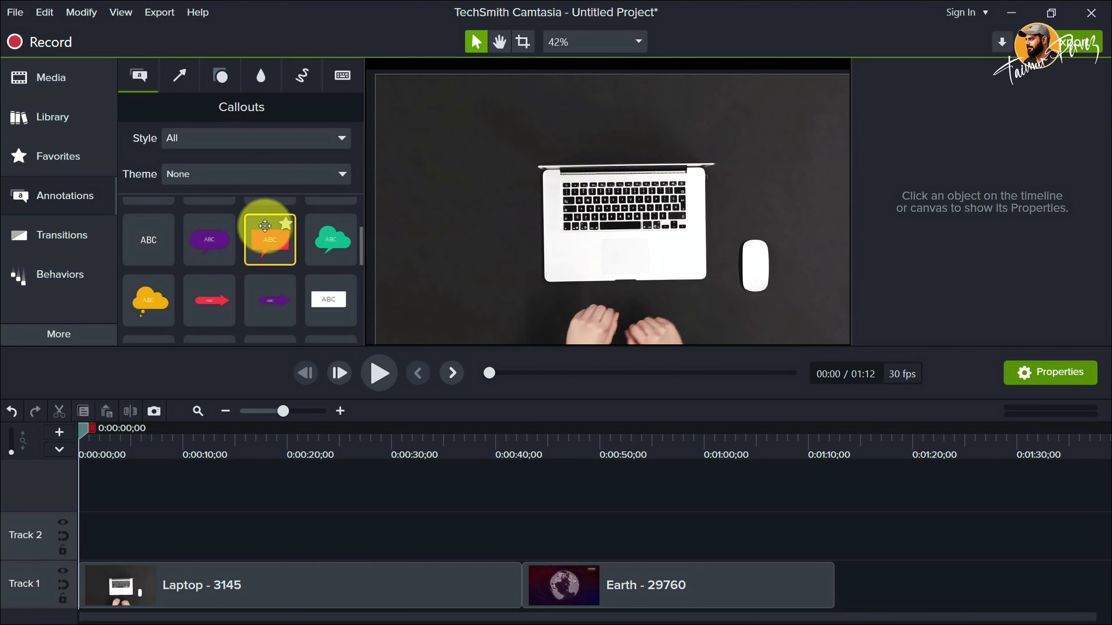
# Step: Preview the callouts with the Default theme and set the theme back to None
pyautogui.click(283, 172)
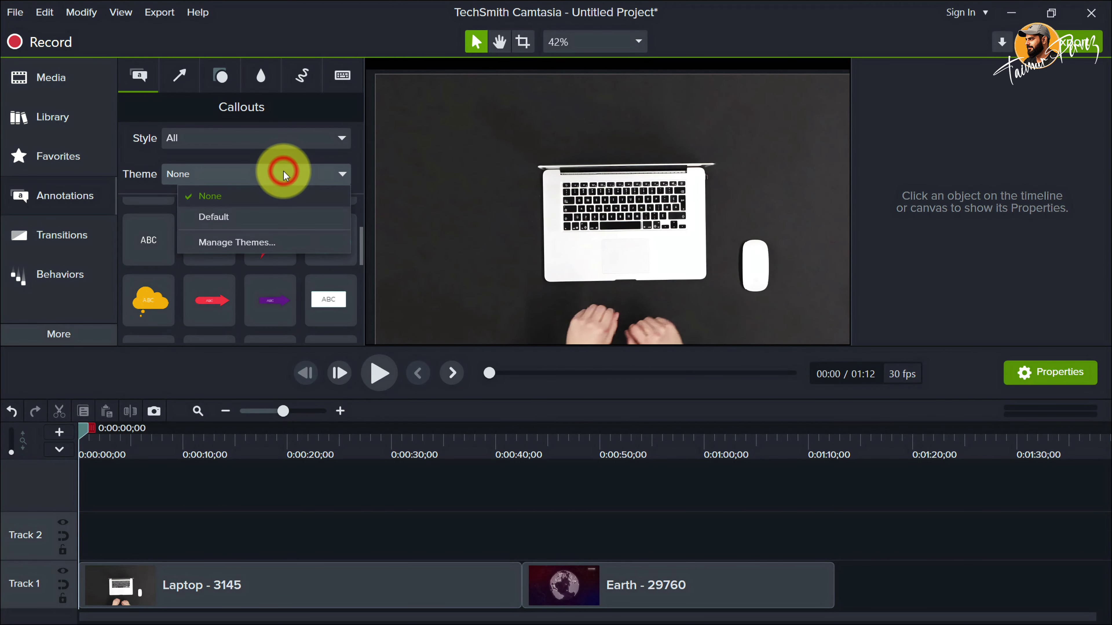
pyautogui.click(242, 219)
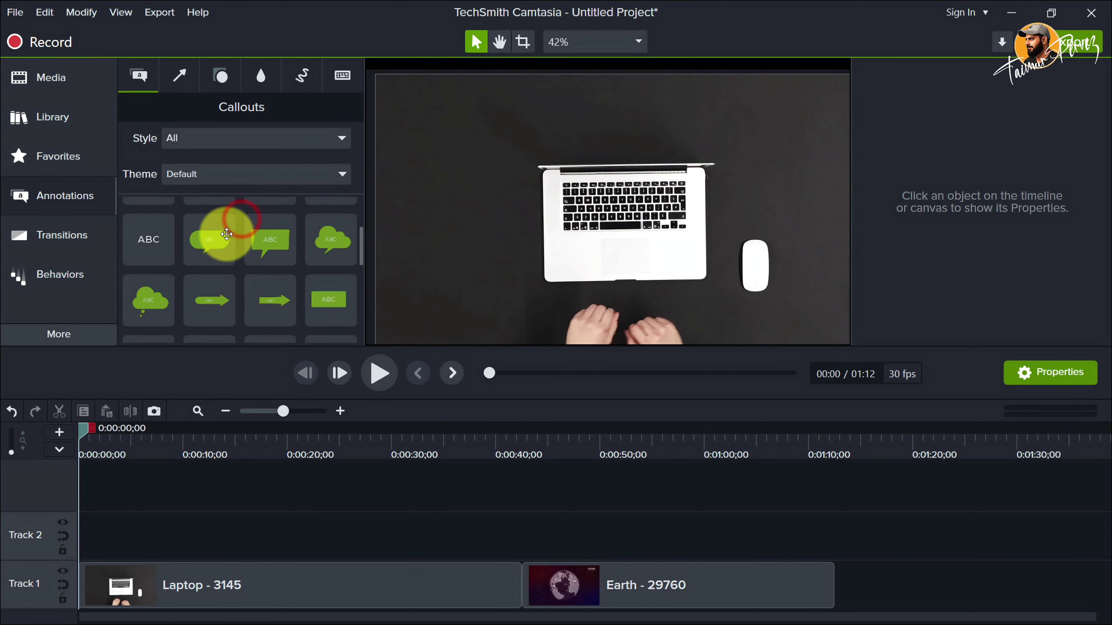
pyautogui.scroll(2, 269, 244)
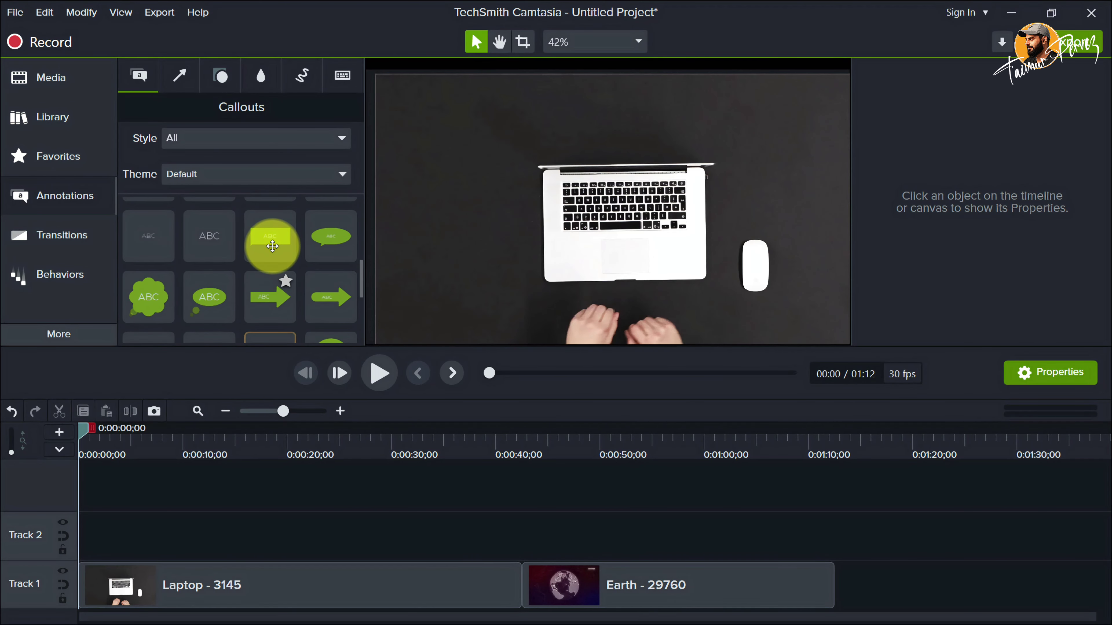
pyautogui.click(263, 175)
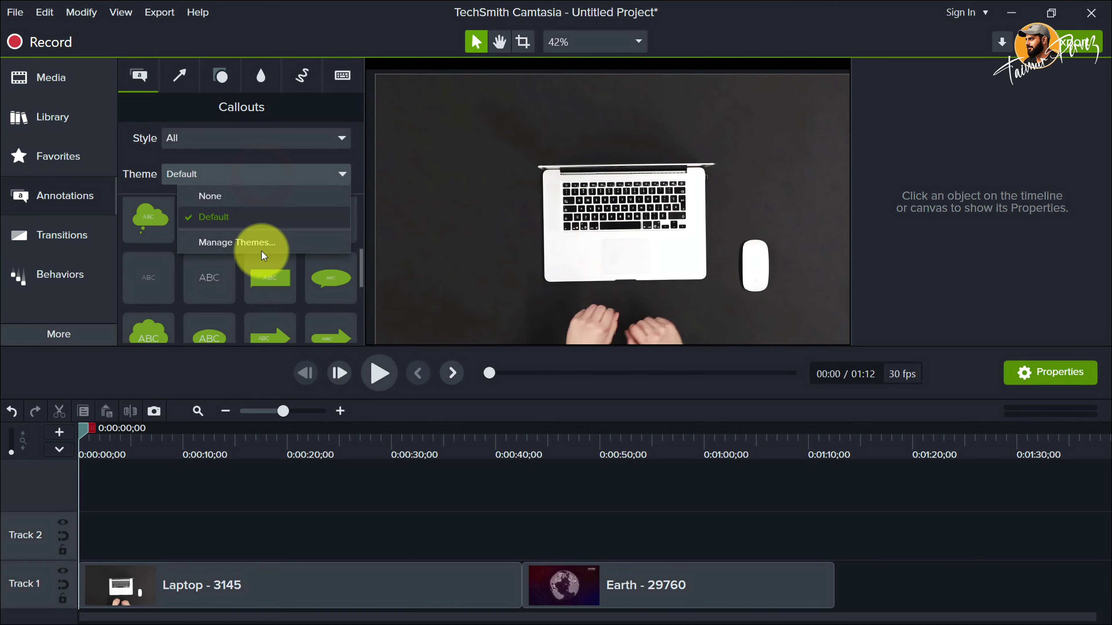
pyautogui.click(245, 201)
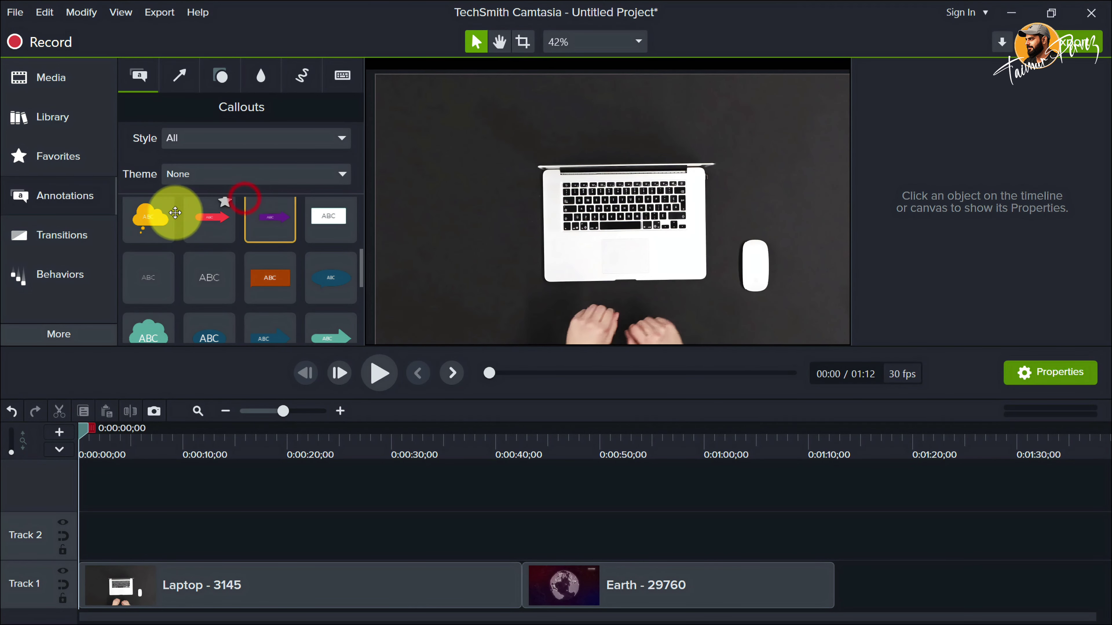
pyautogui.scroll(-1, 305, 227)
pyautogui.scroll(3, 305, 226)
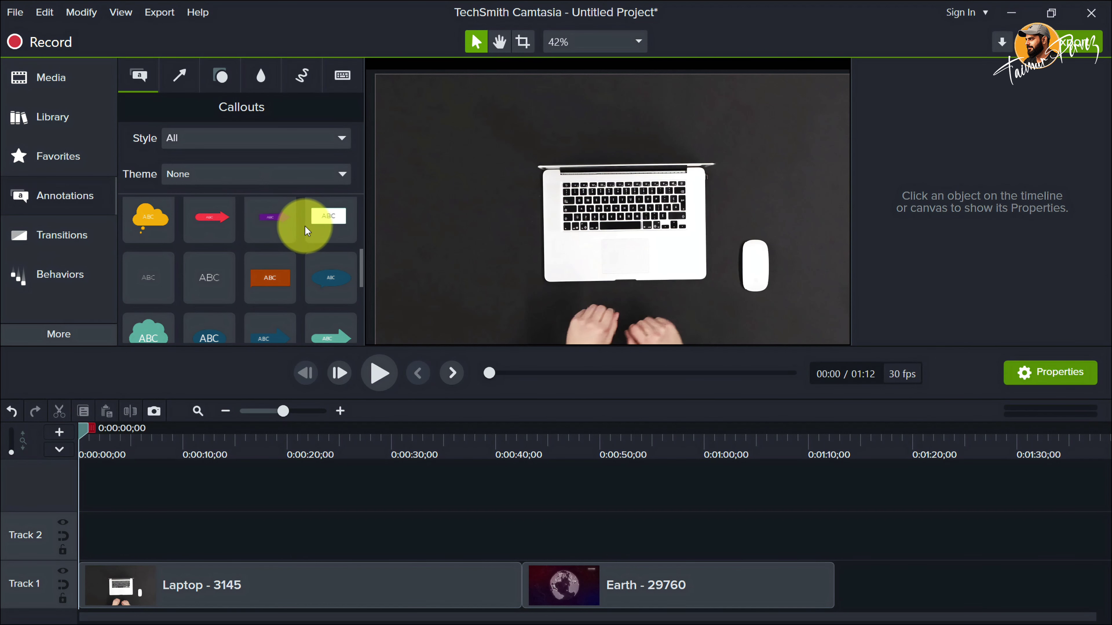
pyautogui.scroll(1, 305, 226)
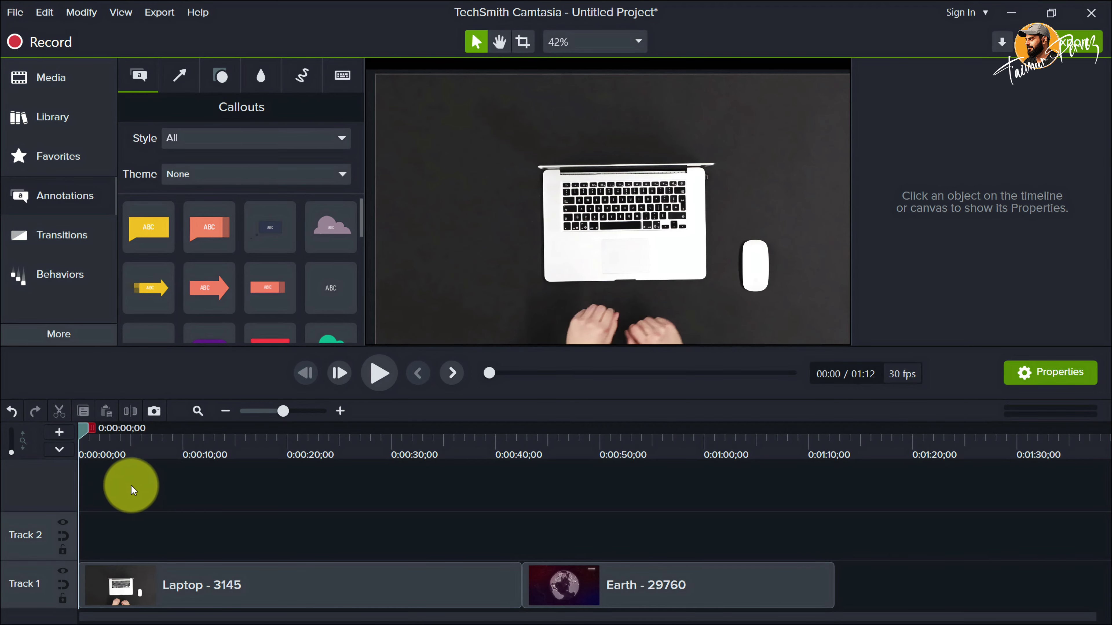
# Step: Move the playhead to 0:00:07;17 and add the blue cloud thought-bubble callout to the timeline there
pyautogui.moveTo(85, 429); pyautogui.dragTo(224, 436)
pyautogui.moveTo(146, 435)
pyautogui.mouseDown()
pyautogui.moveTo(266, 450)
pyautogui.moveTo(147, 443)
pyautogui.moveTo(177, 448)
pyautogui.moveTo(158, 435)
pyautogui.mouseUp()
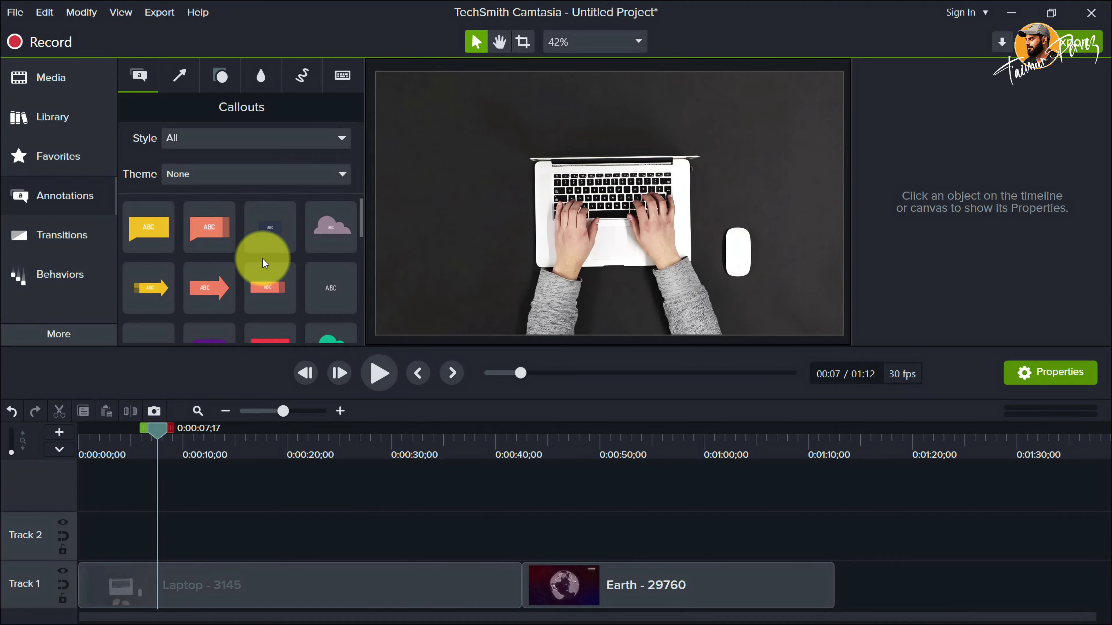
pyautogui.scroll(-5, 265, 259)
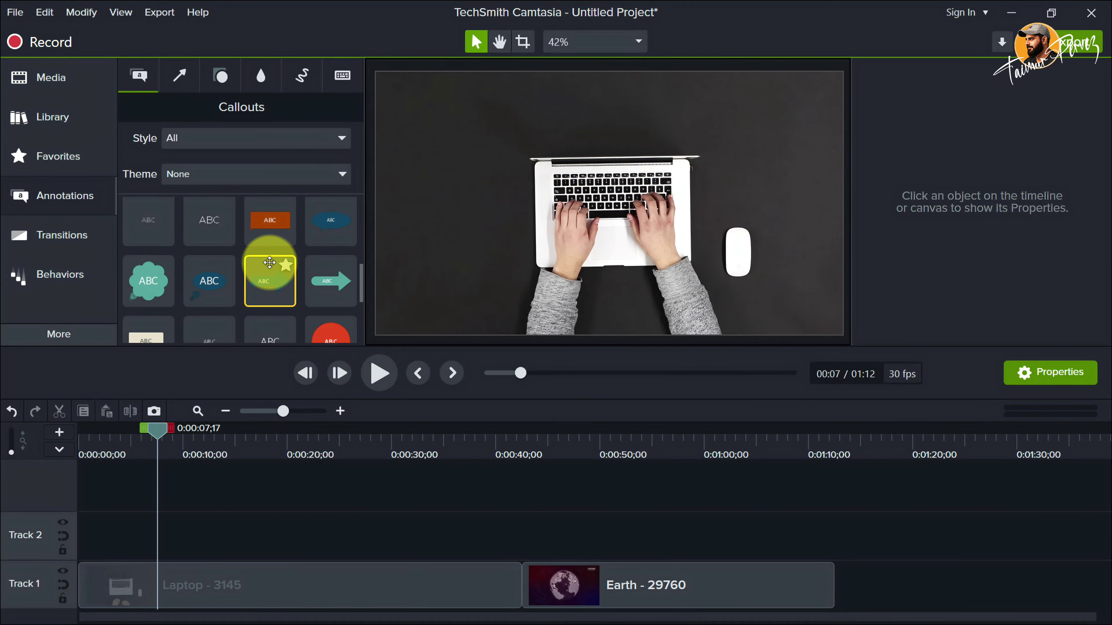
pyautogui.scroll(-3, 270, 262)
pyautogui.click(272, 321)
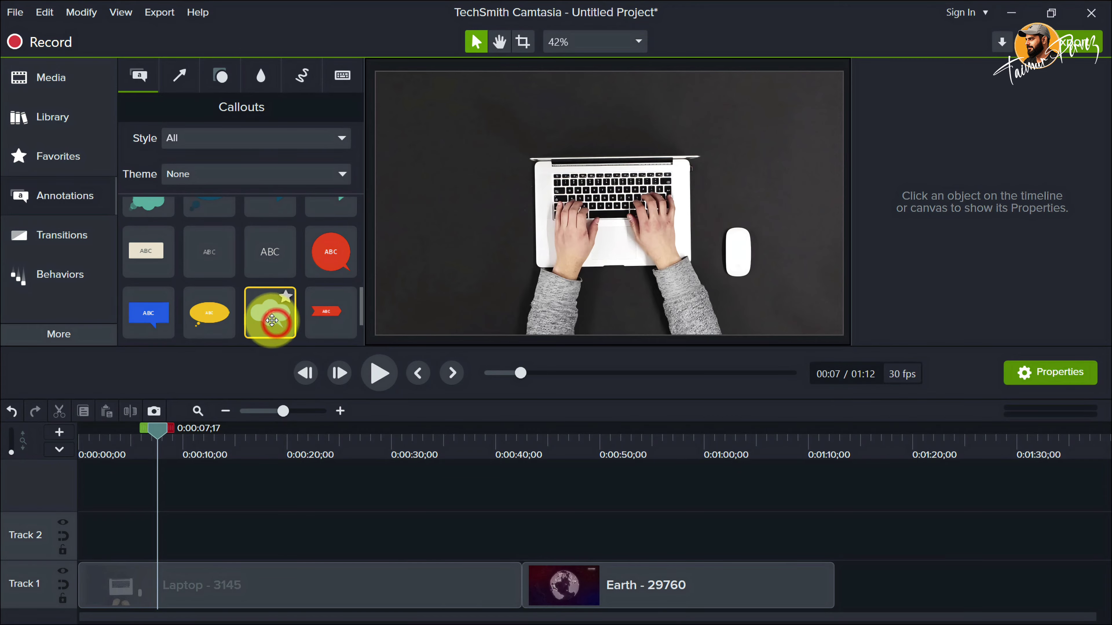
pyautogui.rightClick(269, 314)
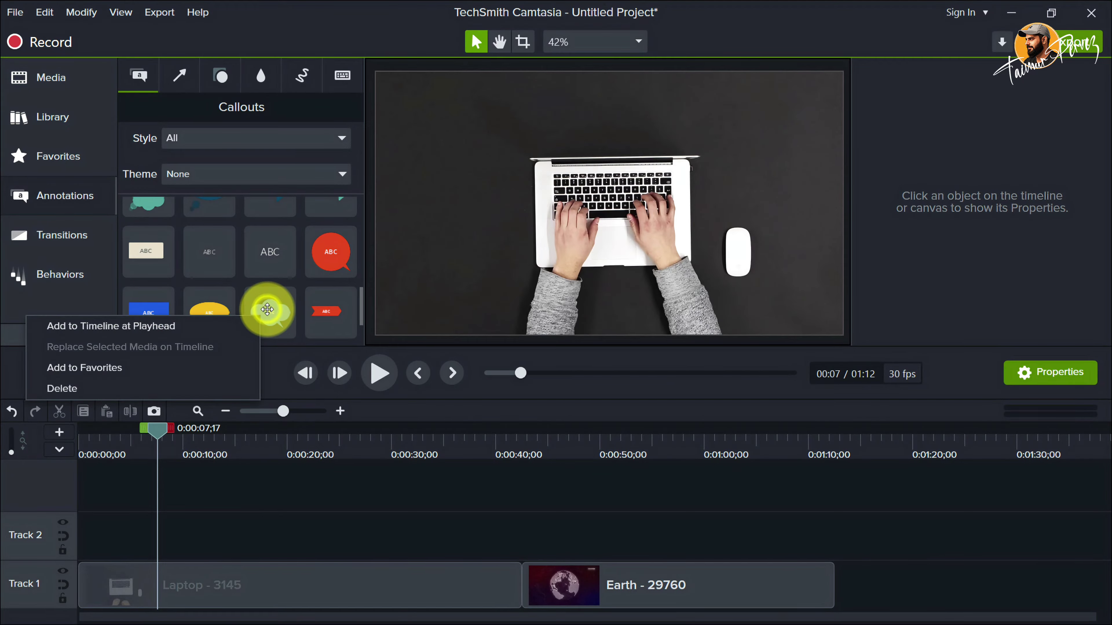
pyautogui.click(210, 322)
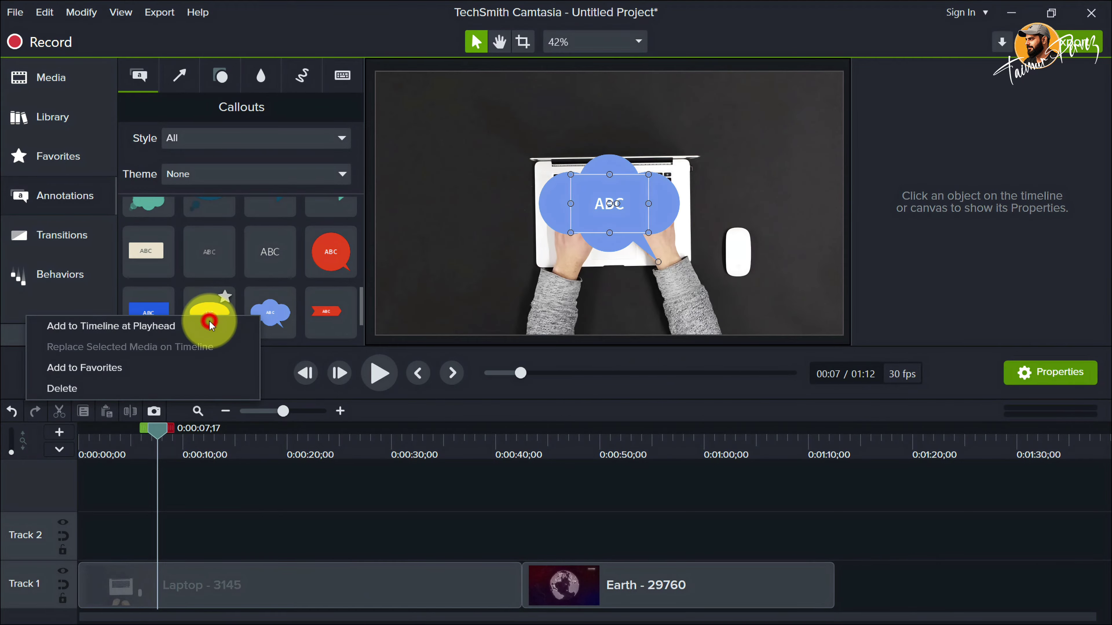
# Step: Move the playhead to 0:00:08;07 and select the blue cloud callout on Track 2
pyautogui.click(157, 430)
pyautogui.moveTo(163, 431)
pyautogui.mouseDown()
pyautogui.moveTo(178, 435)
pyautogui.moveTo(164, 435)
pyautogui.mouseUp()
pyautogui.click(187, 524)
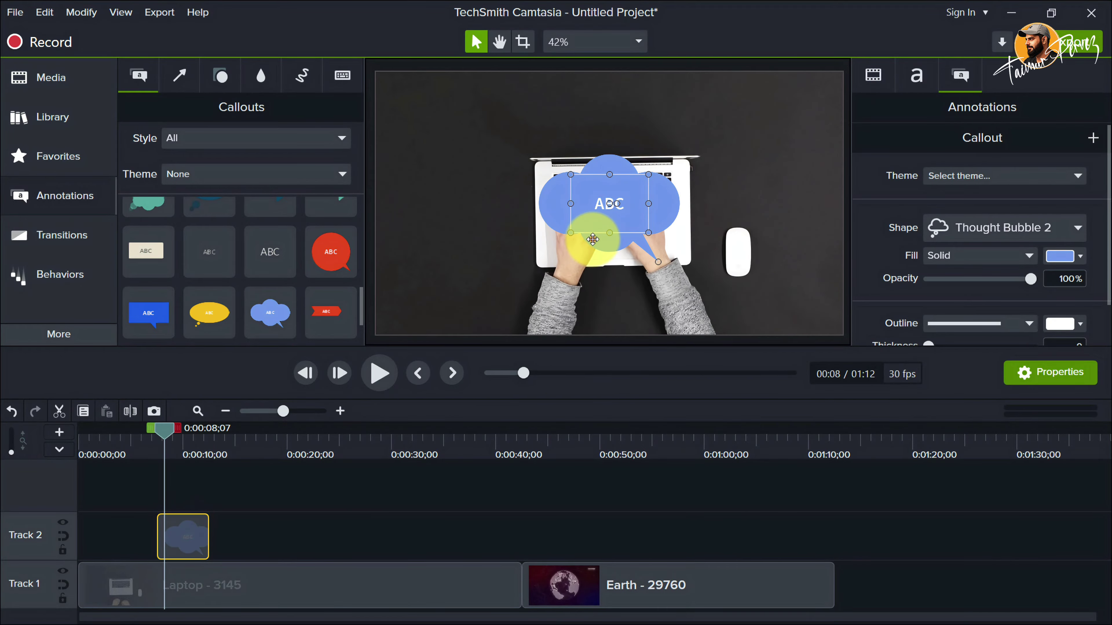
# Step: Move the blue cloud callout to the upper-left area of the video and extend its tail toward the laptop
pyautogui.moveTo(593, 239); pyautogui.dragTo(440, 165)
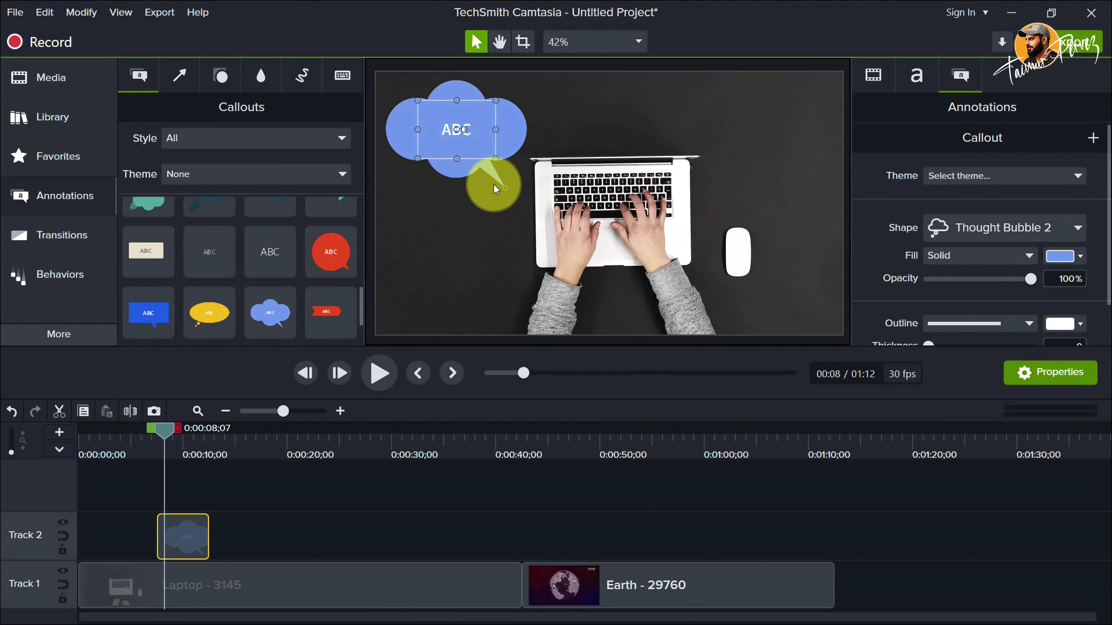
pyautogui.moveTo(455, 160)
pyautogui.mouseDown()
pyautogui.moveTo(449, 144)
pyautogui.moveTo(454, 162)
pyautogui.mouseUp()
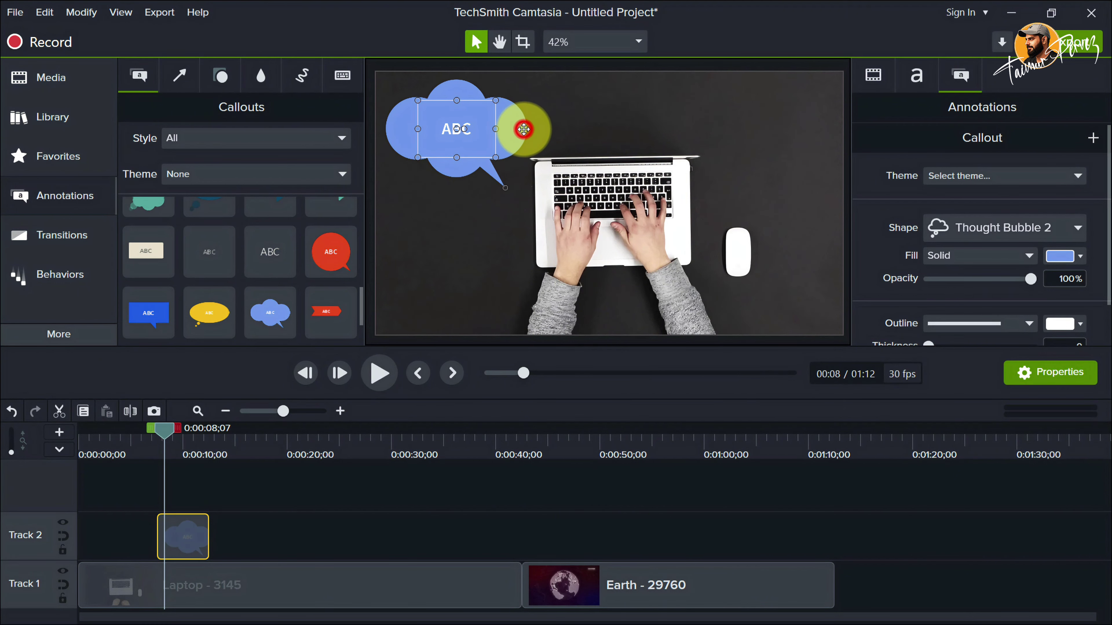
pyautogui.moveTo(507, 187); pyautogui.dragTo(489, 209)
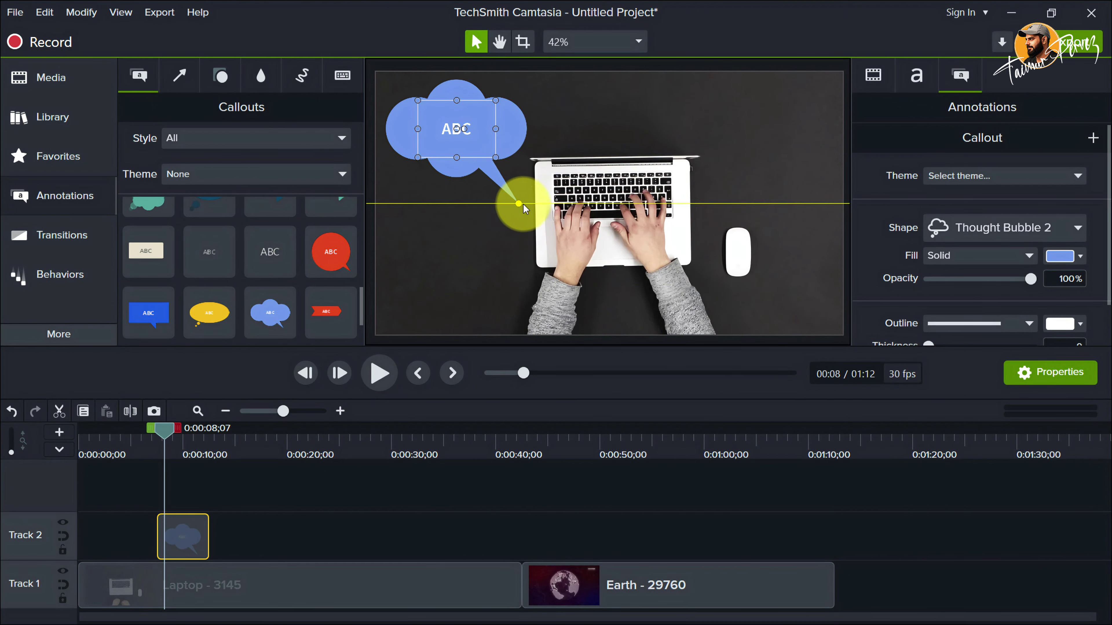
# Step: Adjust the blue cloud callout's size and position beside the laptop, and delete it
pyautogui.click(570, 112)
pyautogui.click(509, 163)
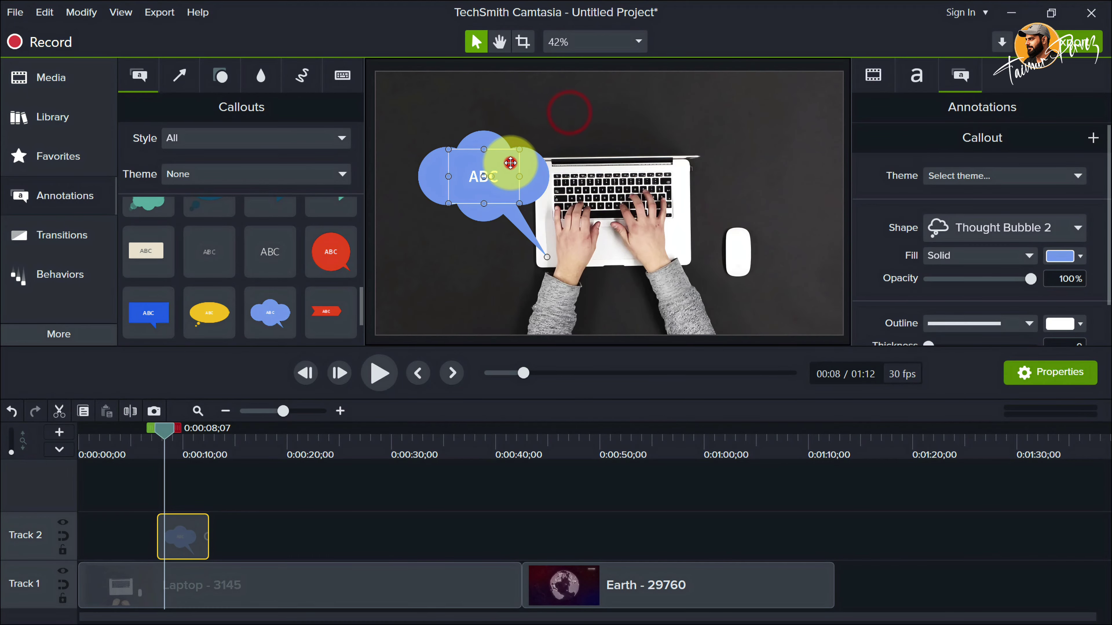
pyautogui.moveTo(447, 149)
pyautogui.mouseDown()
pyautogui.moveTo(477, 171)
pyautogui.moveTo(441, 149)
pyautogui.mouseUp()
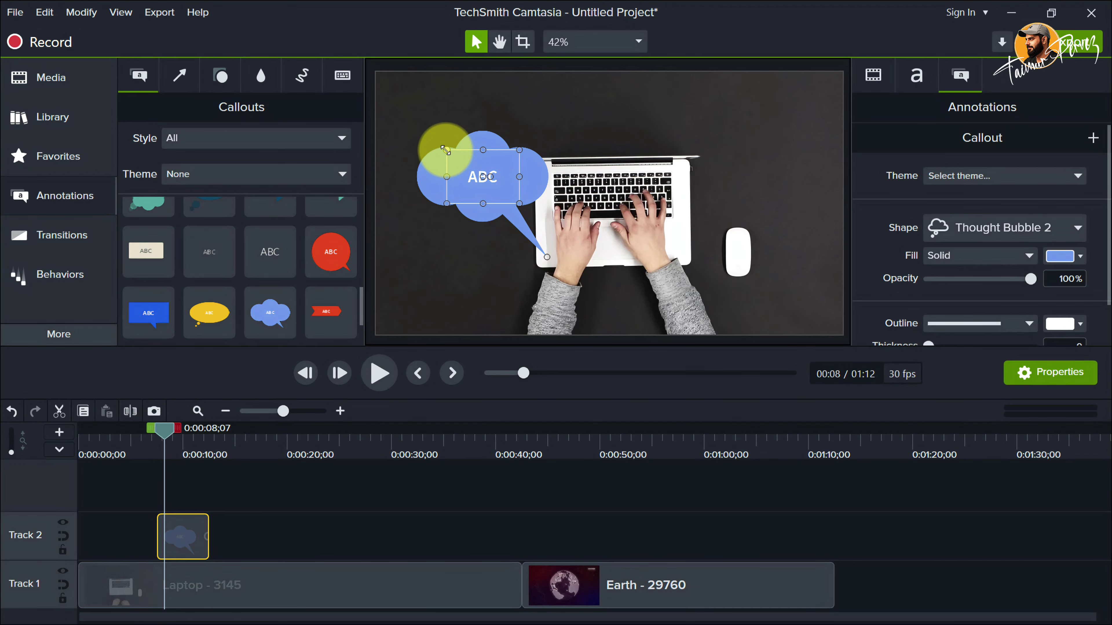
pyautogui.moveTo(534, 181); pyautogui.dragTo(510, 151)
pyautogui.press('Delete')
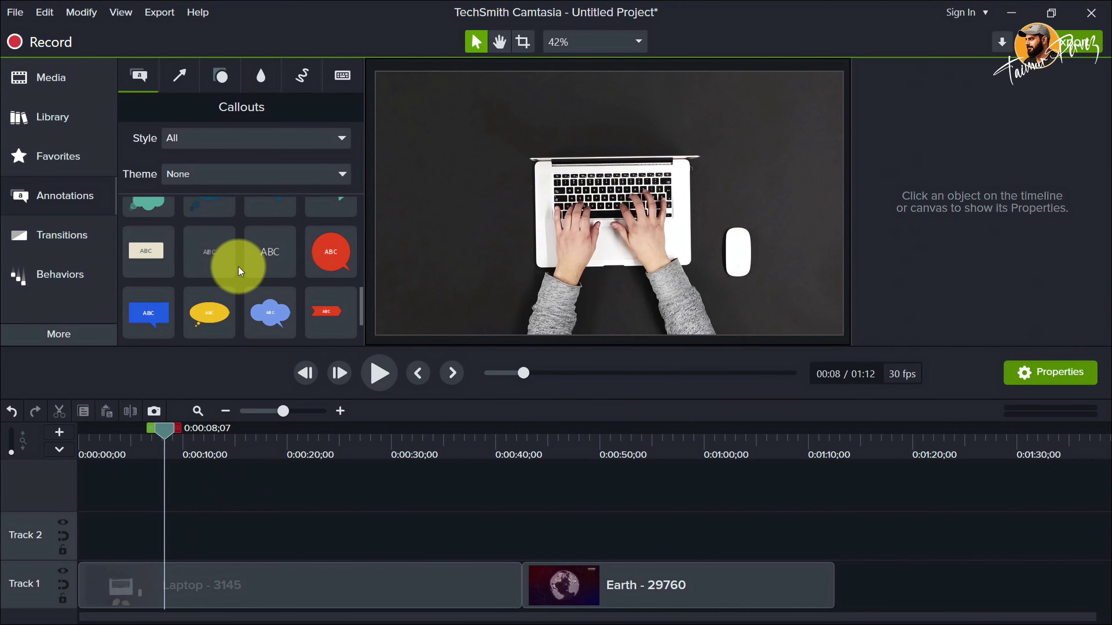
# Step: Try the dark blue oval speech-bubble callout on Track 2 at the playhead, placed above the laptop's left corner, and delete it
pyautogui.scroll(3, 238, 267)
pyautogui.scroll(-1, 238, 267)
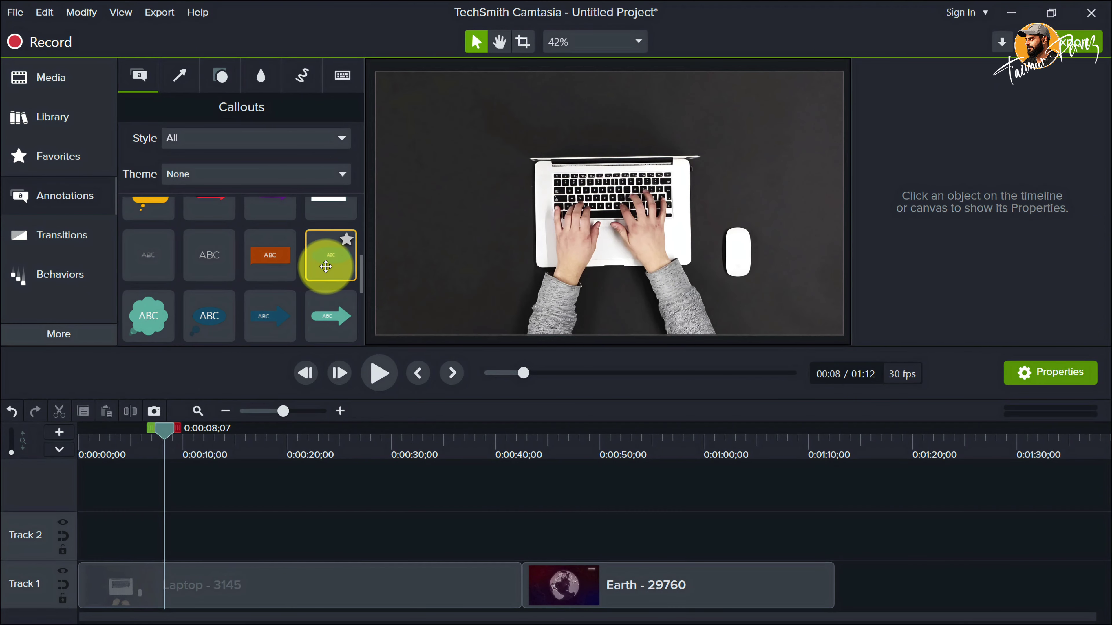
pyautogui.moveTo(329, 263); pyautogui.dragTo(168, 539)
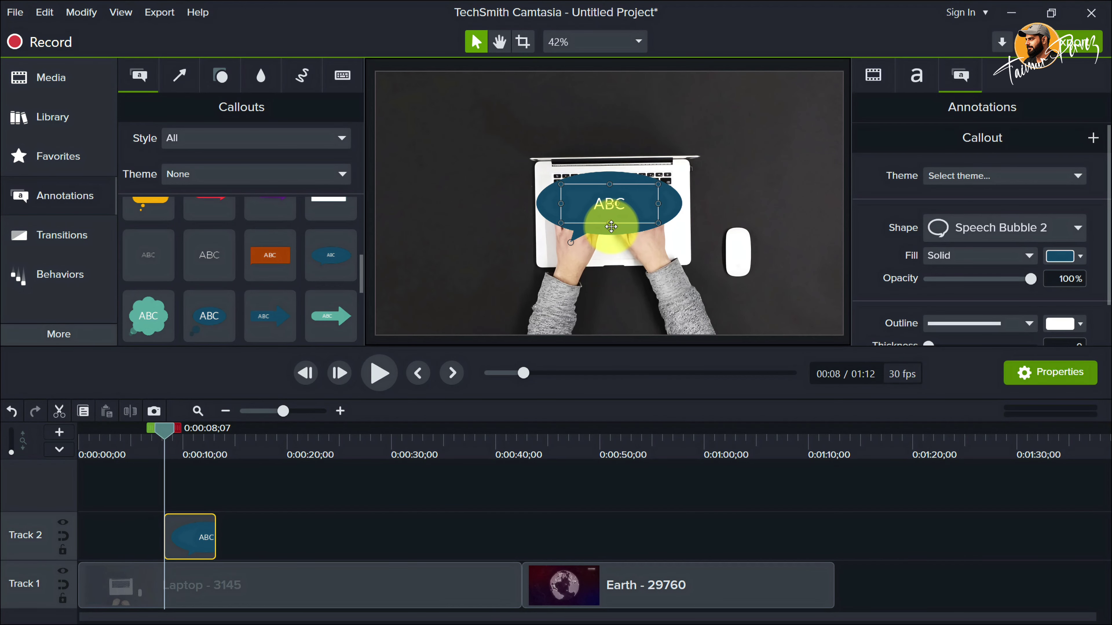
pyautogui.moveTo(597, 209); pyautogui.dragTo(480, 132)
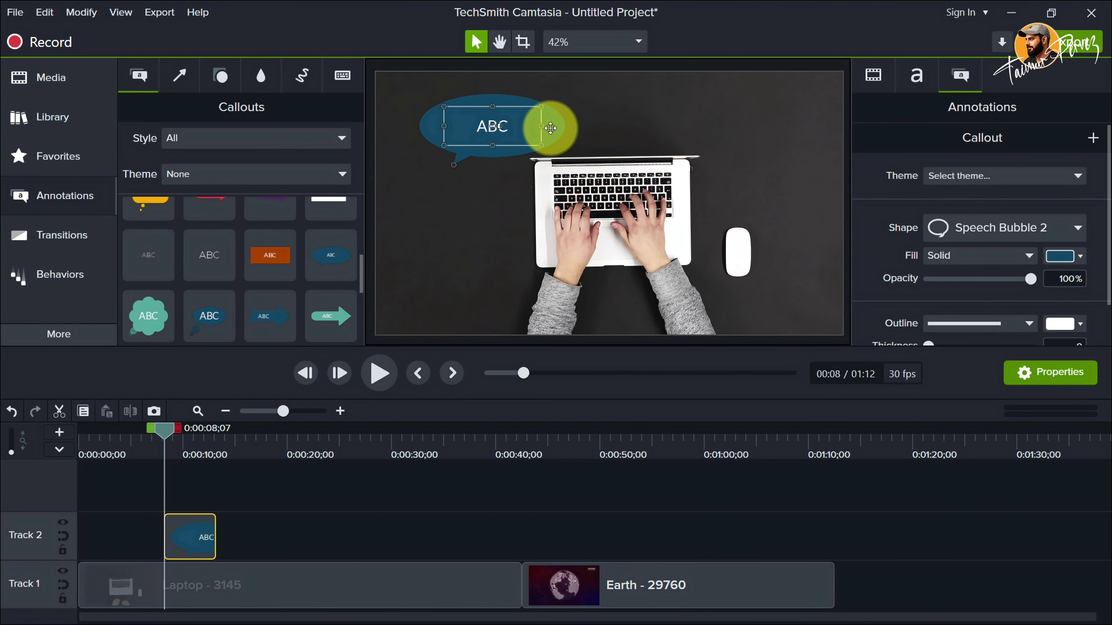
pyautogui.click(197, 532)
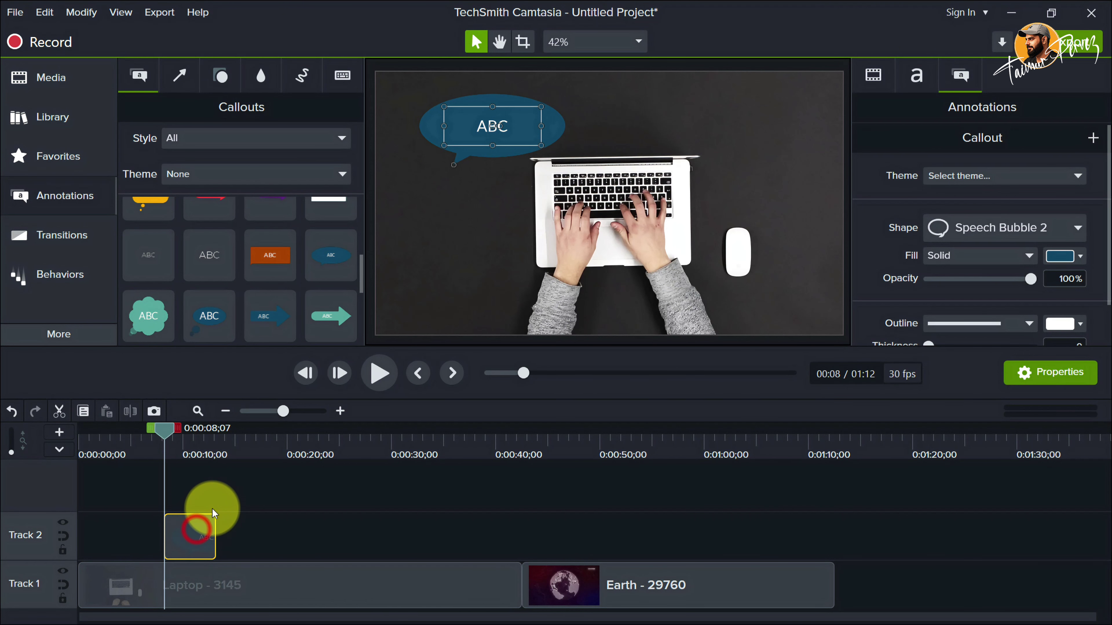
pyautogui.press('Delete')
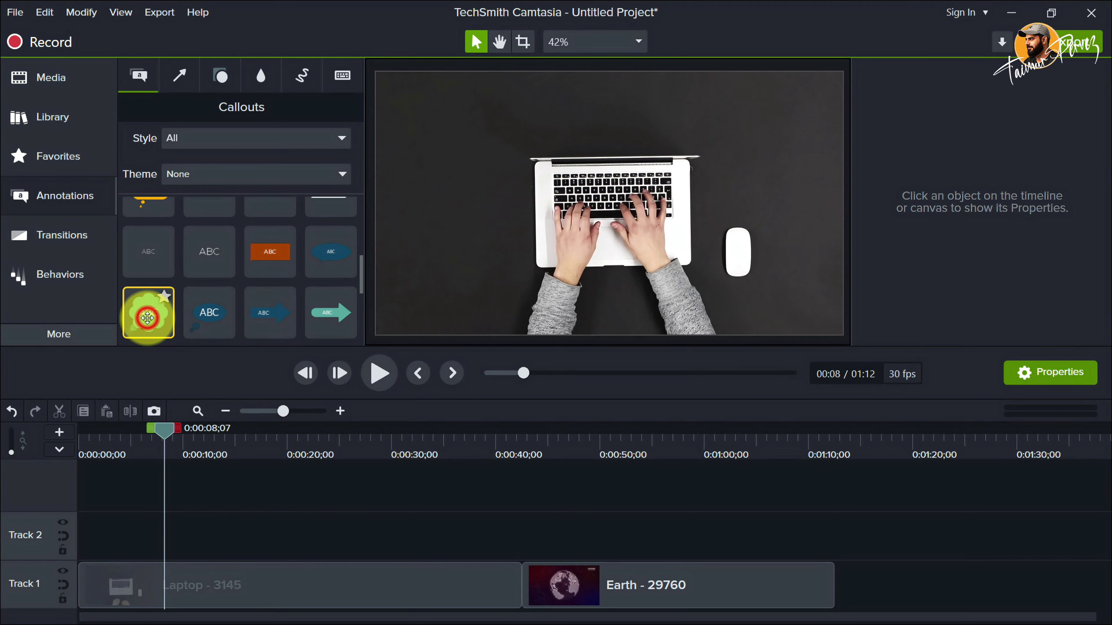
# Step: Place the teal thought-bubble callout above and left of the laptop, and reshape it with its small bubbles trailing further below
pyautogui.moveTo(148, 317); pyautogui.dragTo(479, 134)
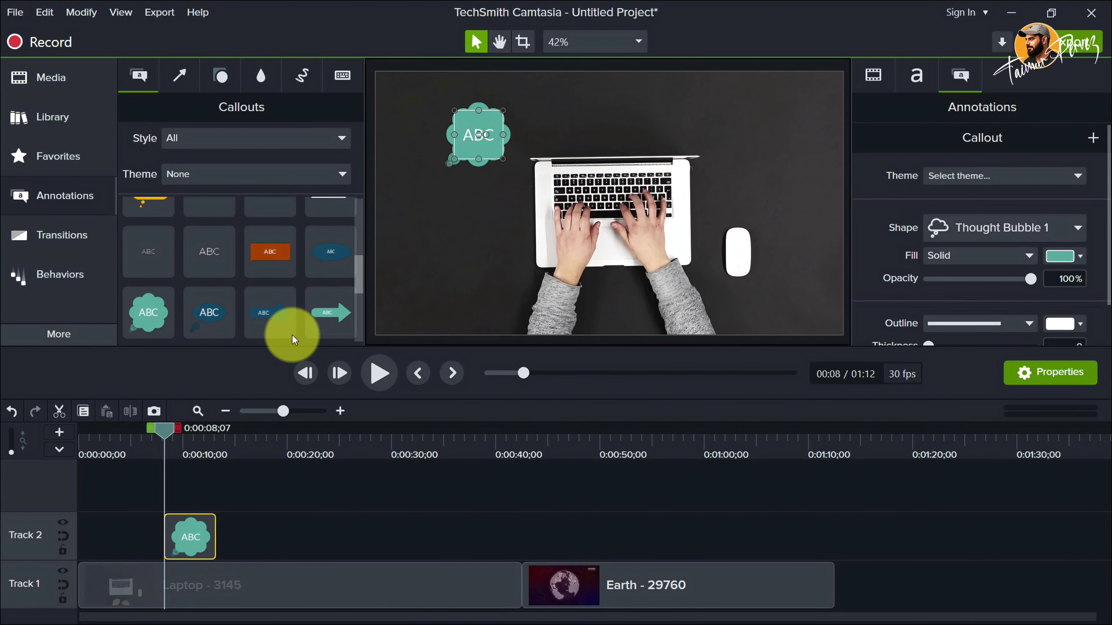
pyautogui.click(174, 469)
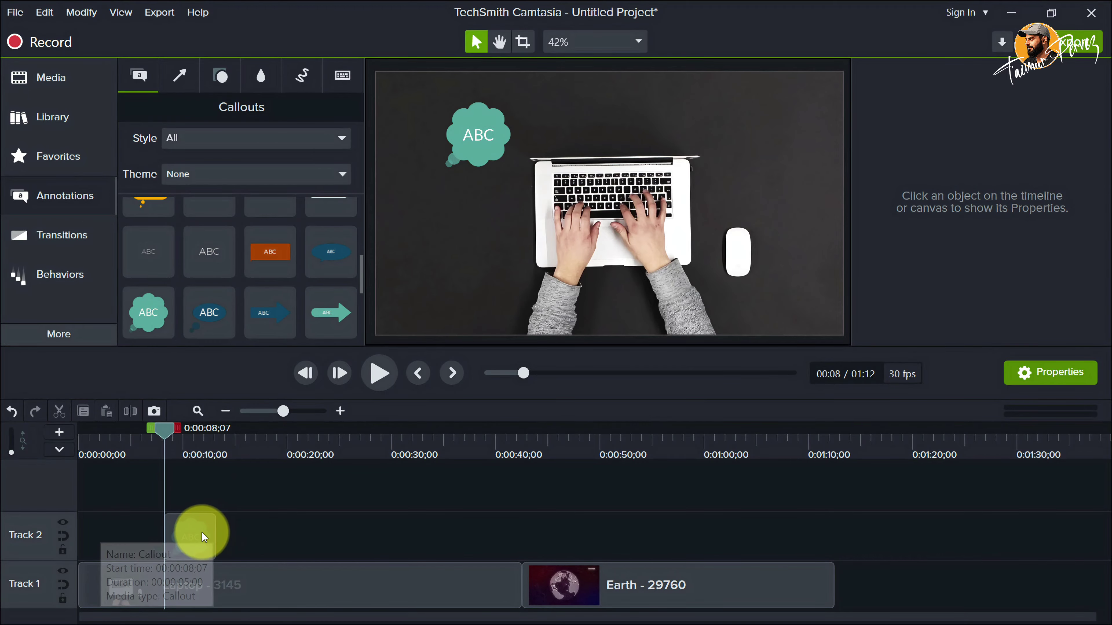
pyautogui.click(494, 151)
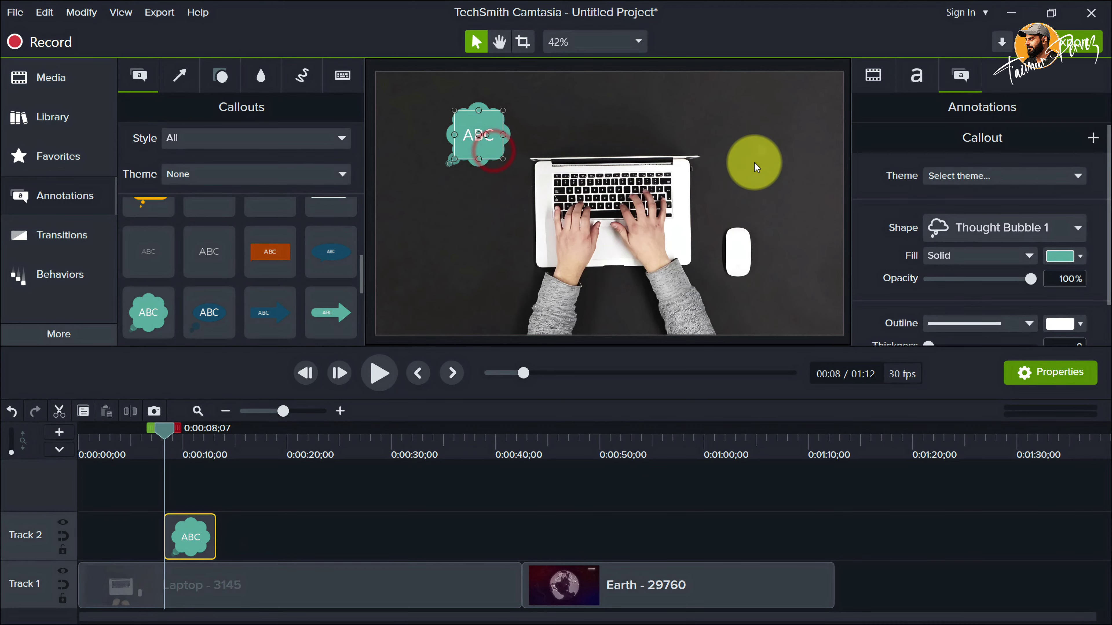
pyautogui.click(752, 163)
pyautogui.click(482, 157)
pyautogui.moveTo(503, 158)
pyautogui.mouseDown()
pyautogui.moveTo(530, 168)
pyautogui.moveTo(516, 146)
pyautogui.mouseUp()
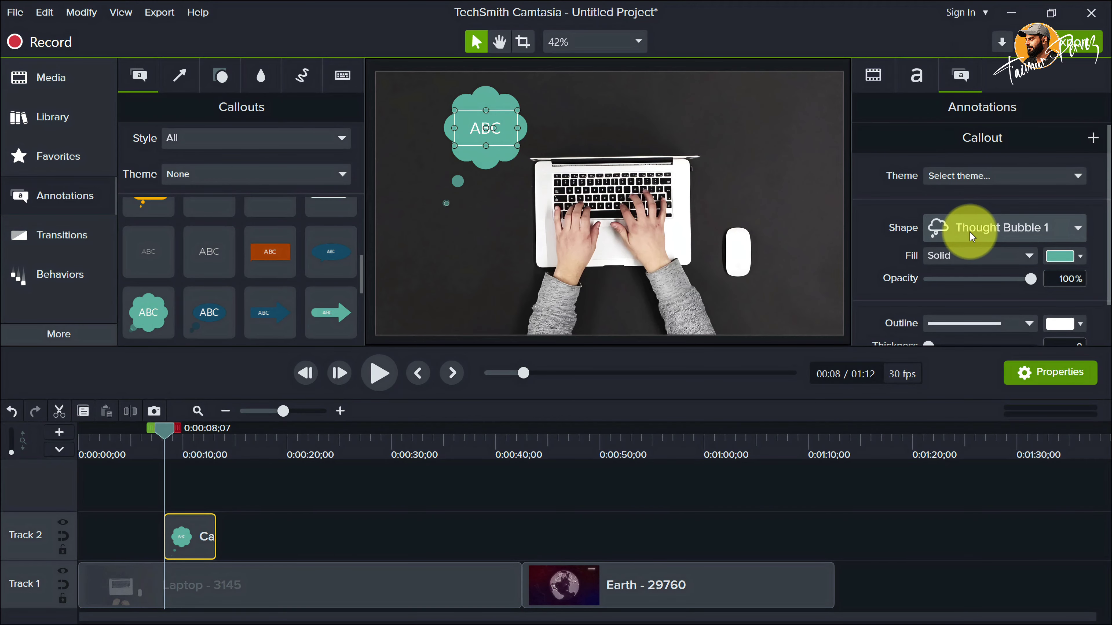
# Step: Replace the teal callout's text with "Callout" and select the whole word
pyautogui.click(919, 76)
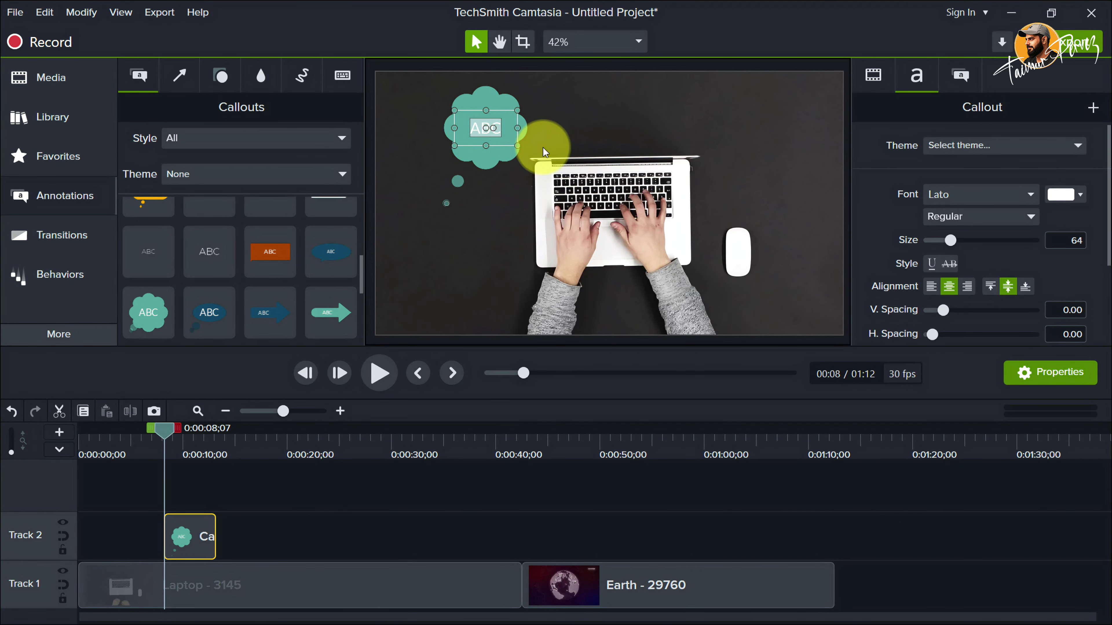
pyautogui.write('Callout')
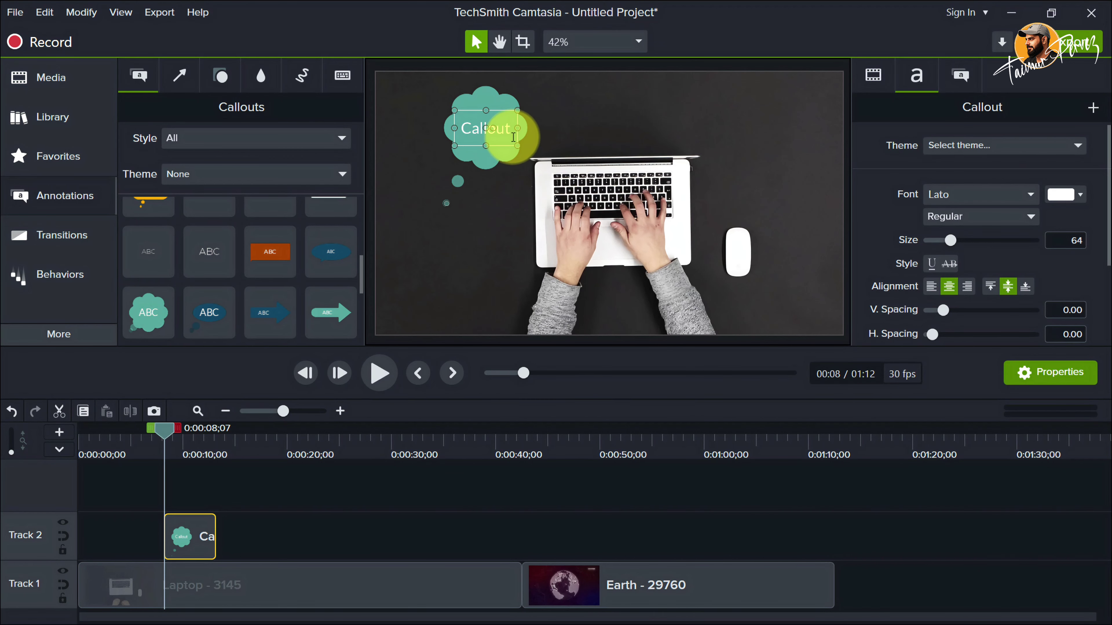
pyautogui.doubleClick(513, 130)
pyautogui.hotkey('ctrl', 'c')
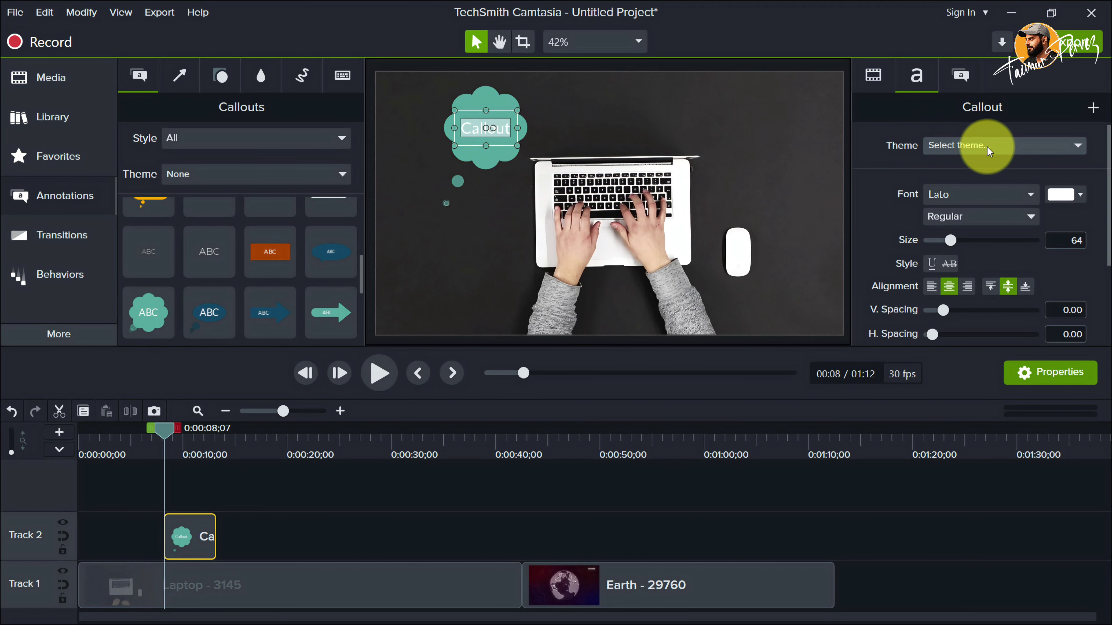
# Step: Set the selected callout text to Arial Bold, size 68, with centred horizontal alignment
pyautogui.click(984, 195)
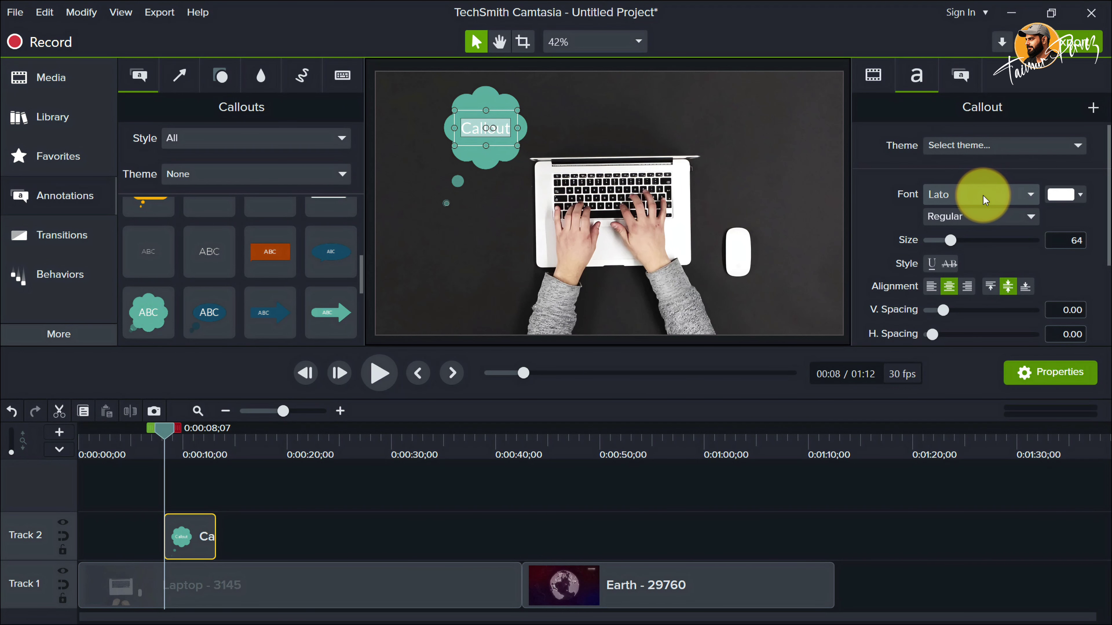
pyautogui.click(1002, 195)
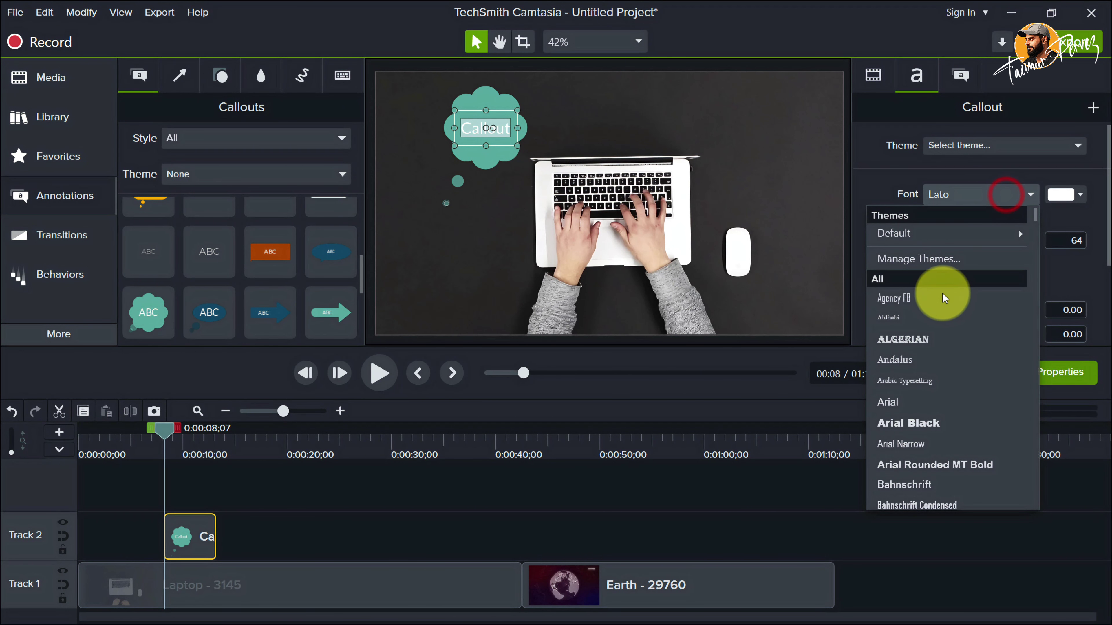
pyautogui.click(930, 404)
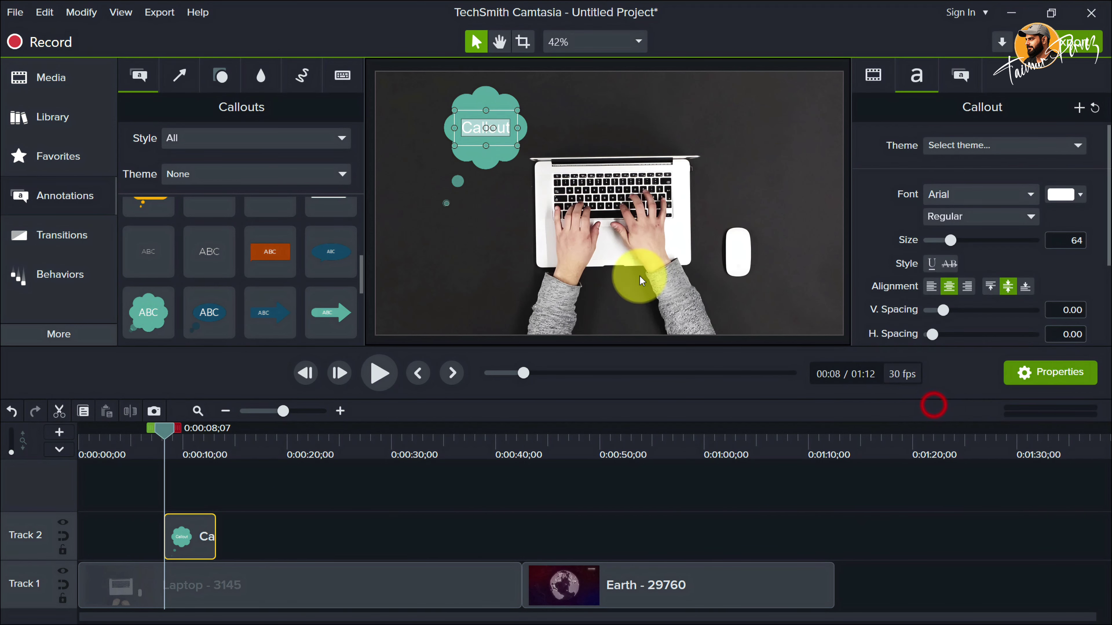
pyautogui.click(988, 218)
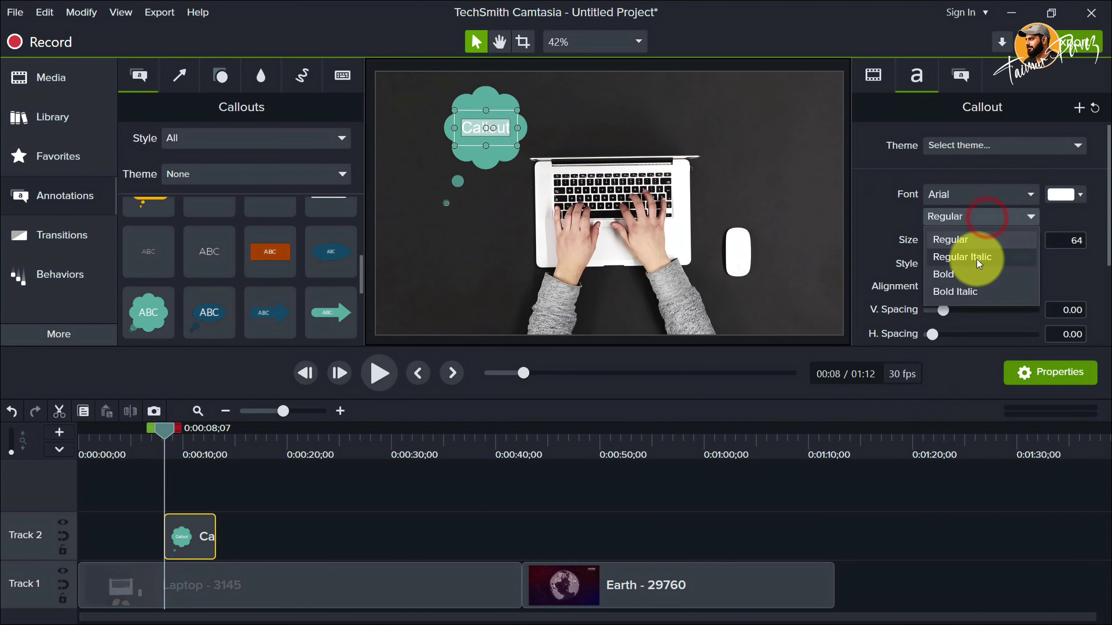
pyautogui.click(972, 273)
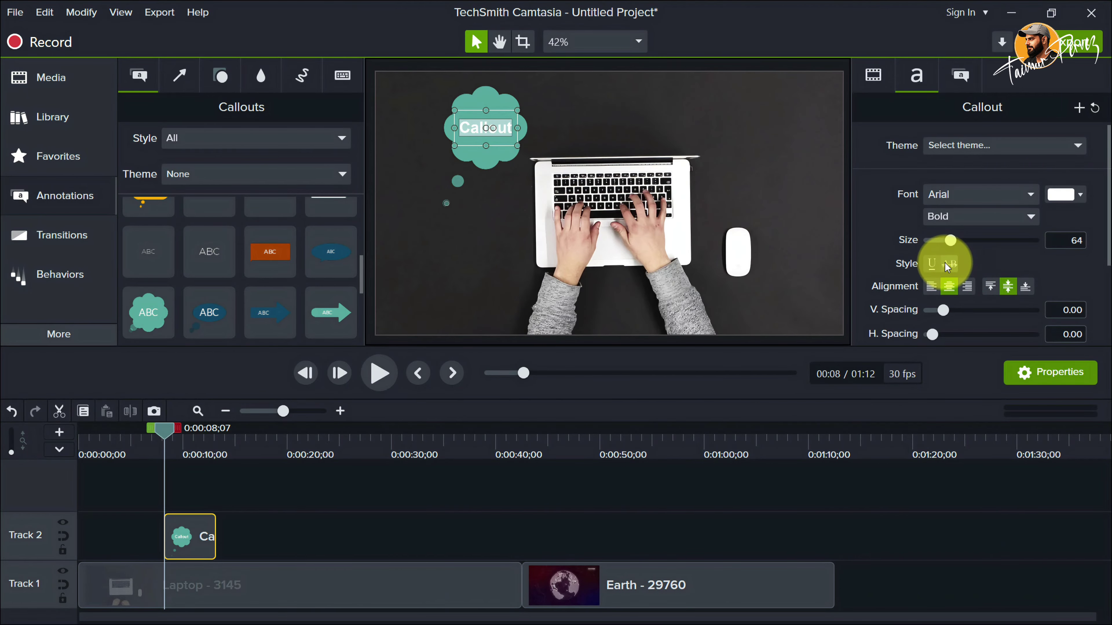
pyautogui.moveTo(951, 241)
pyautogui.mouseDown()
pyautogui.moveTo(966, 245)
pyautogui.moveTo(952, 247)
pyautogui.mouseUp()
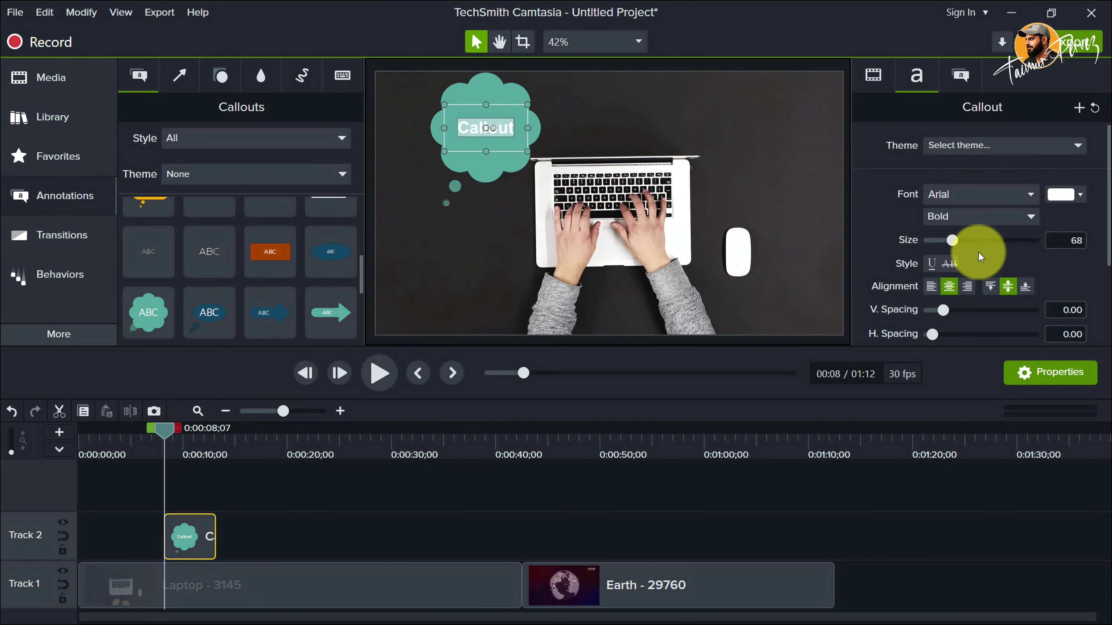
pyautogui.click(933, 287)
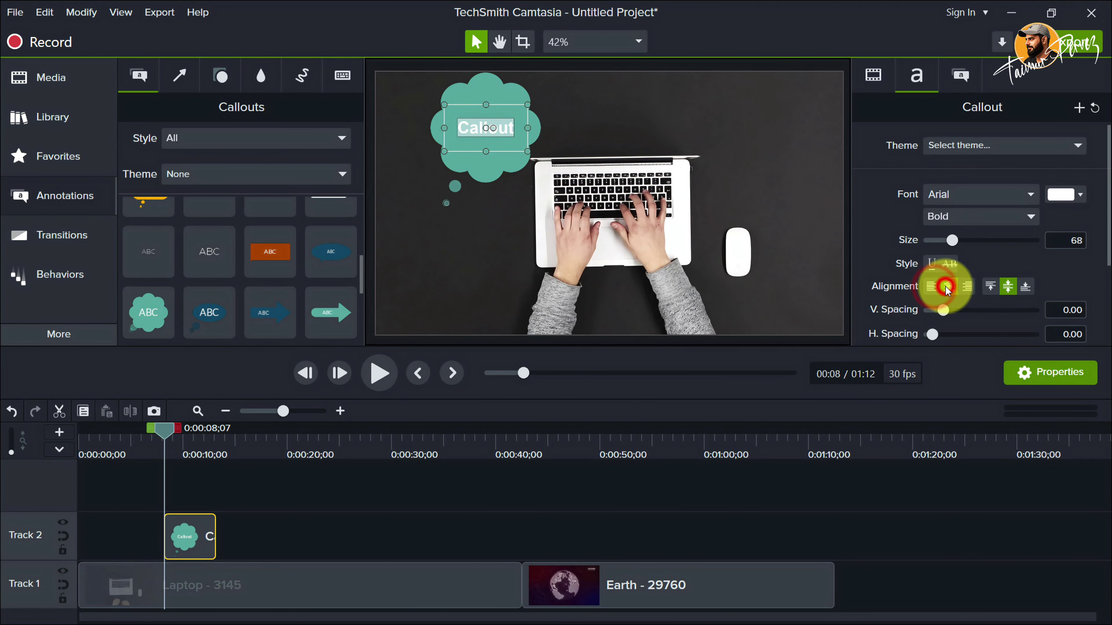
# Step: Look over the callout's text spacing and auto-resize options and browse the remaining callout designs
pyautogui.scroll(-3, 1003, 266)
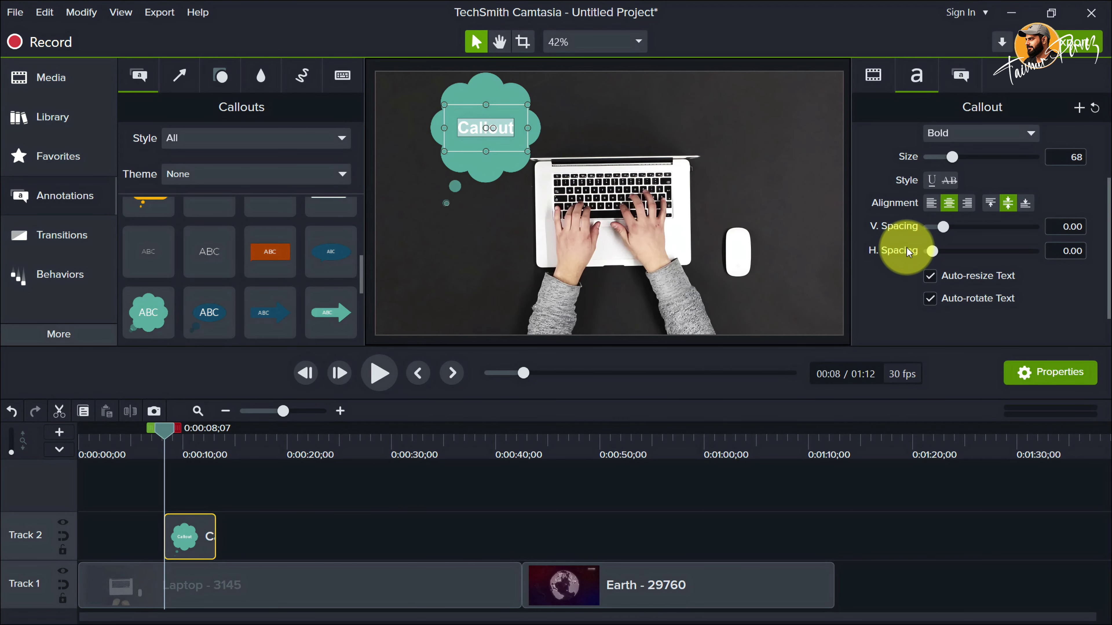
pyautogui.moveTo(209, 251); pyautogui.dragTo(254, 258)
pyautogui.scroll(-4, 254, 257)
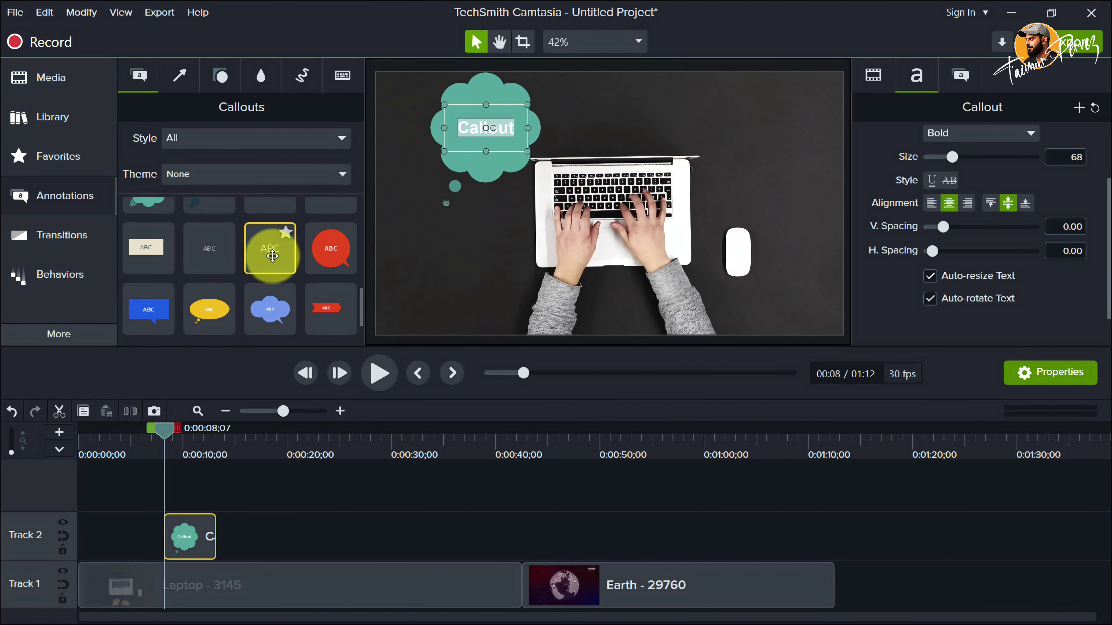
pyautogui.scroll(1, 266, 261)
pyautogui.scroll(-1, 259, 217)
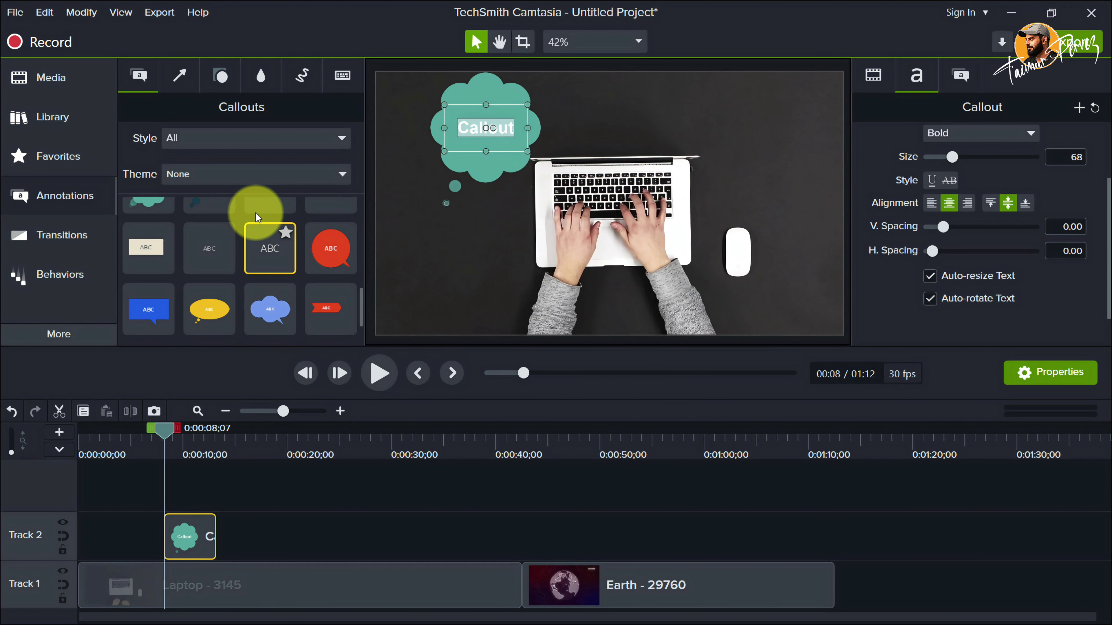
pyautogui.scroll(2, 266, 258)
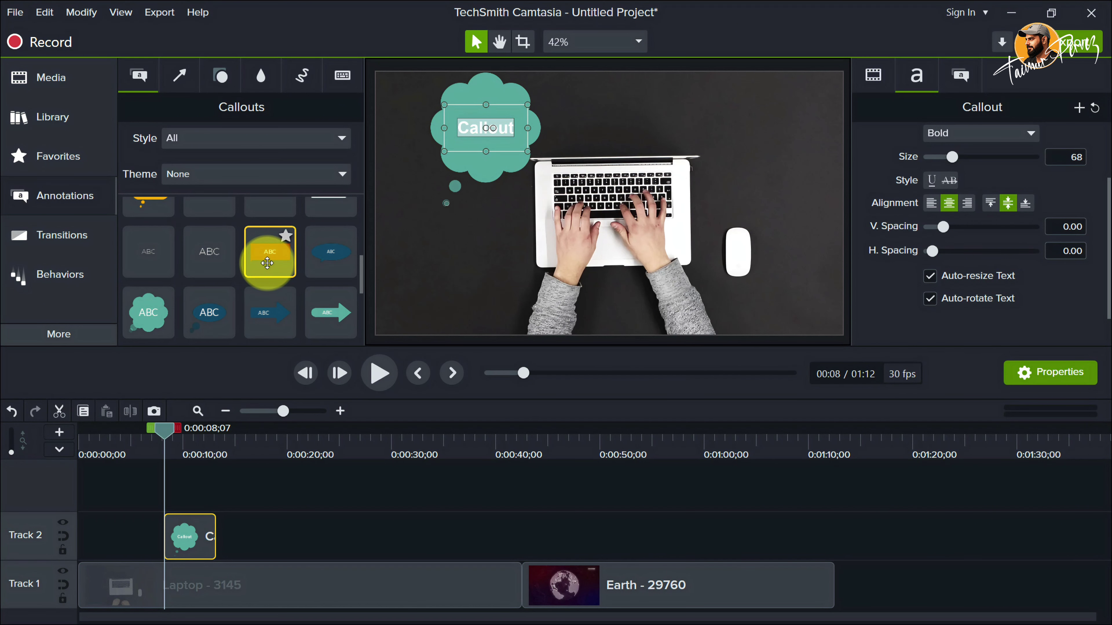
# Step: Place a plain text-only callout above the laptop and replace its text with "Callout"
pyautogui.scroll(-2, 268, 263)
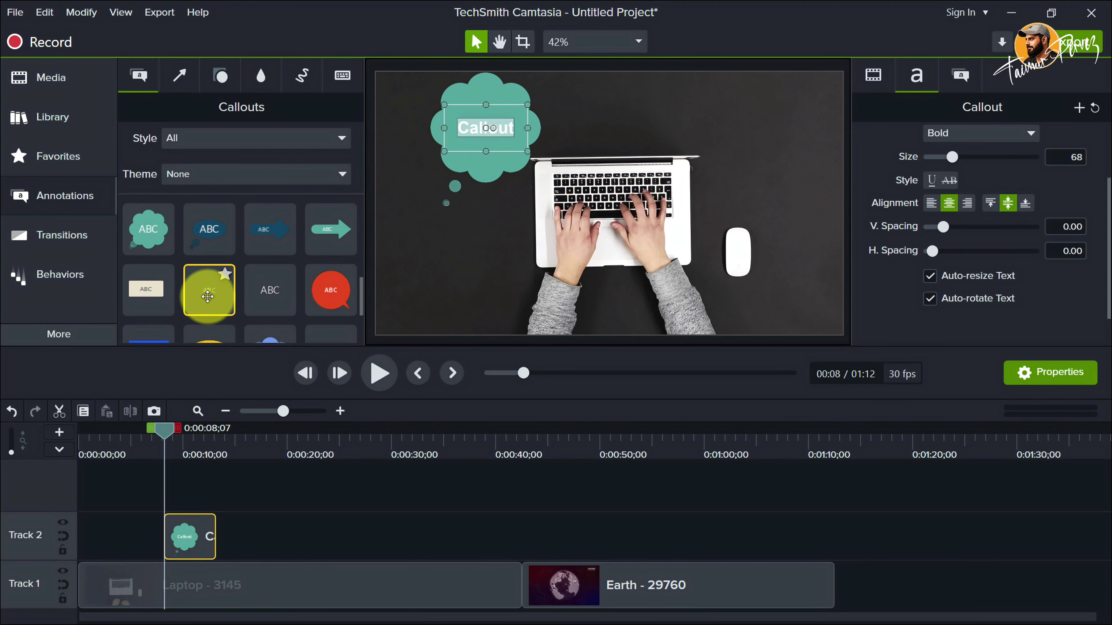
pyautogui.moveTo(208, 297); pyautogui.dragTo(819, 150)
pyautogui.doubleClick(708, 116)
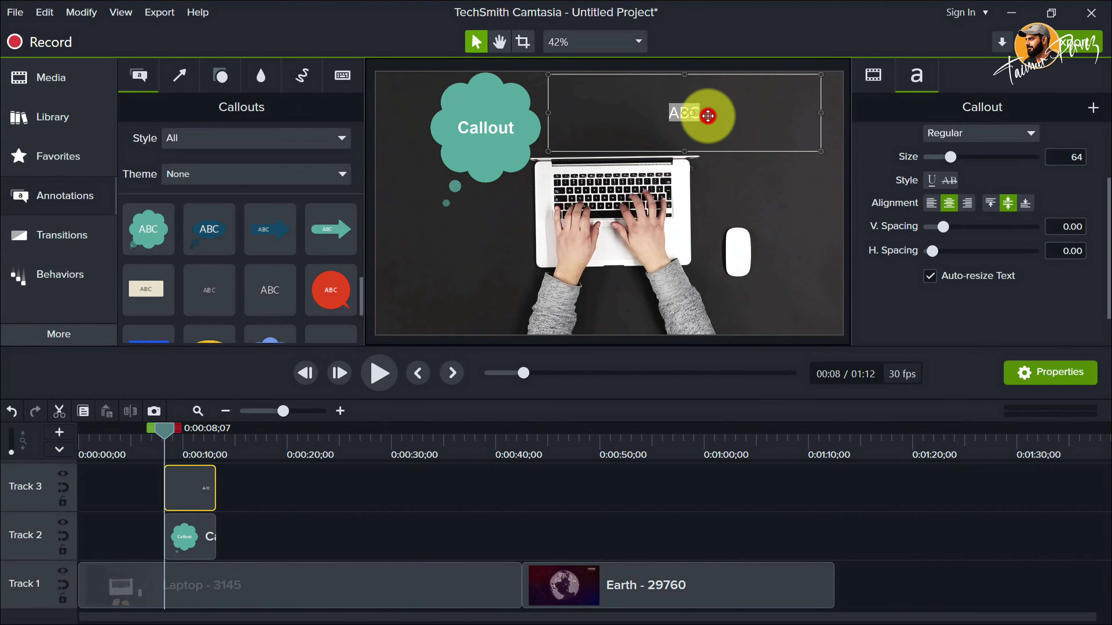
pyautogui.write('Callout')
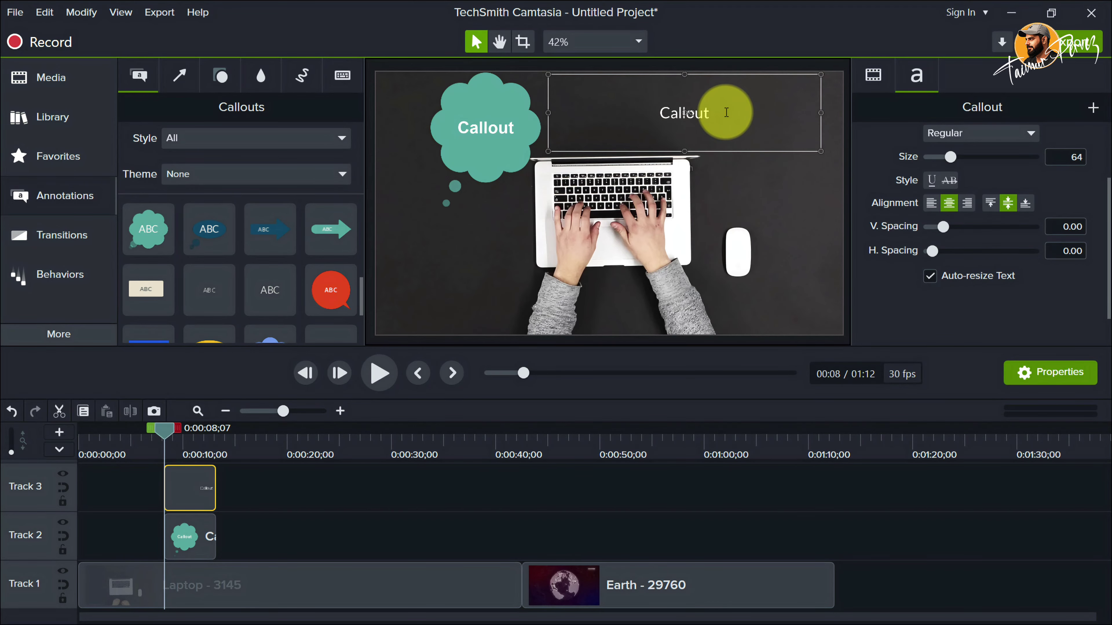
# Step: Fill the plain text callout with several more lines by pasting the word "Callout" repeatedly
pyautogui.press('Return')
pyautogui.hotkey('ctrl', 'v')
pyautogui.press('Return')
pyautogui.hotkey('ctrl', 'v')
pyautogui.press('Return')
pyautogui.hotkey('ctrl', 'v')
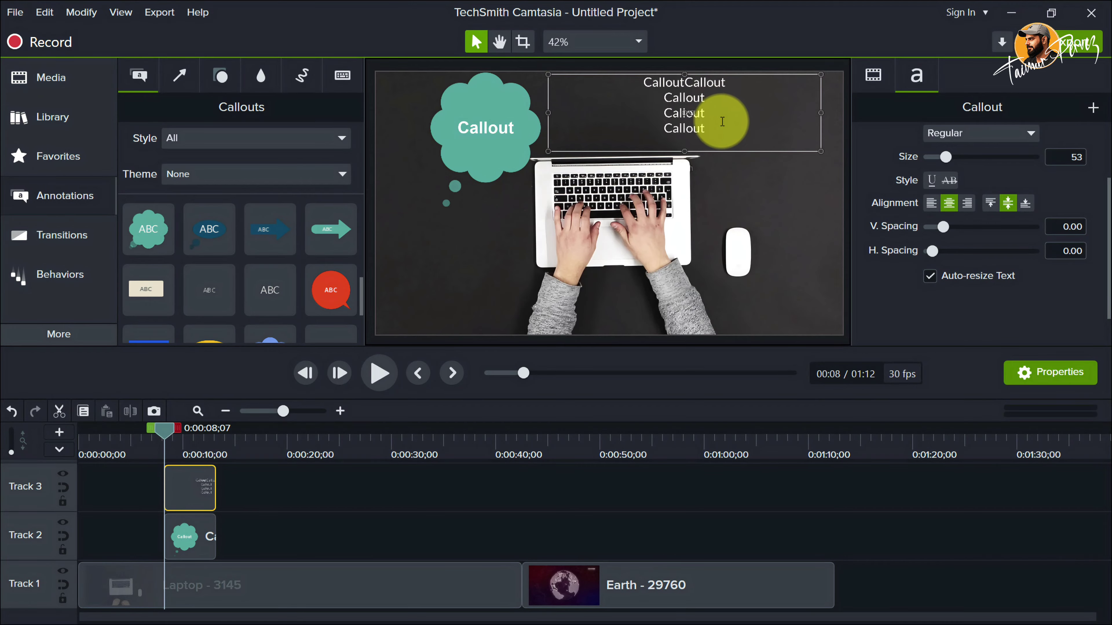
pyautogui.press('Return')
pyautogui.hotkey('ctrl', 'v')
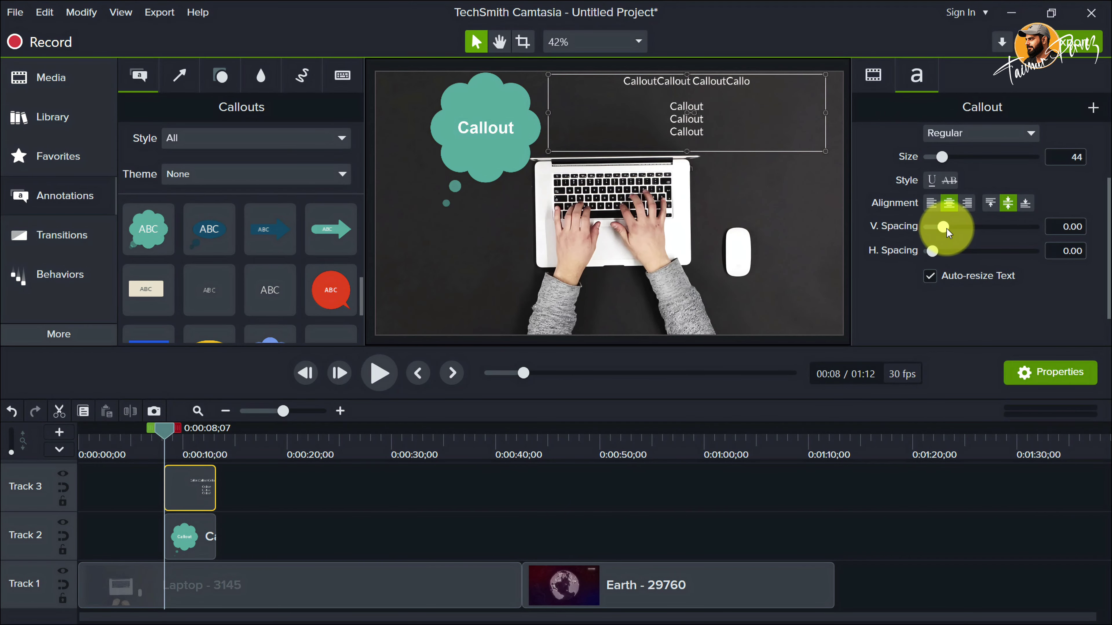
# Step: Try a vertical spacing of -0.50 and horizontal spacing of 0.03 on the text-only callout, and reset both to 0
pyautogui.moveTo(945, 229); pyautogui.dragTo(933, 251)
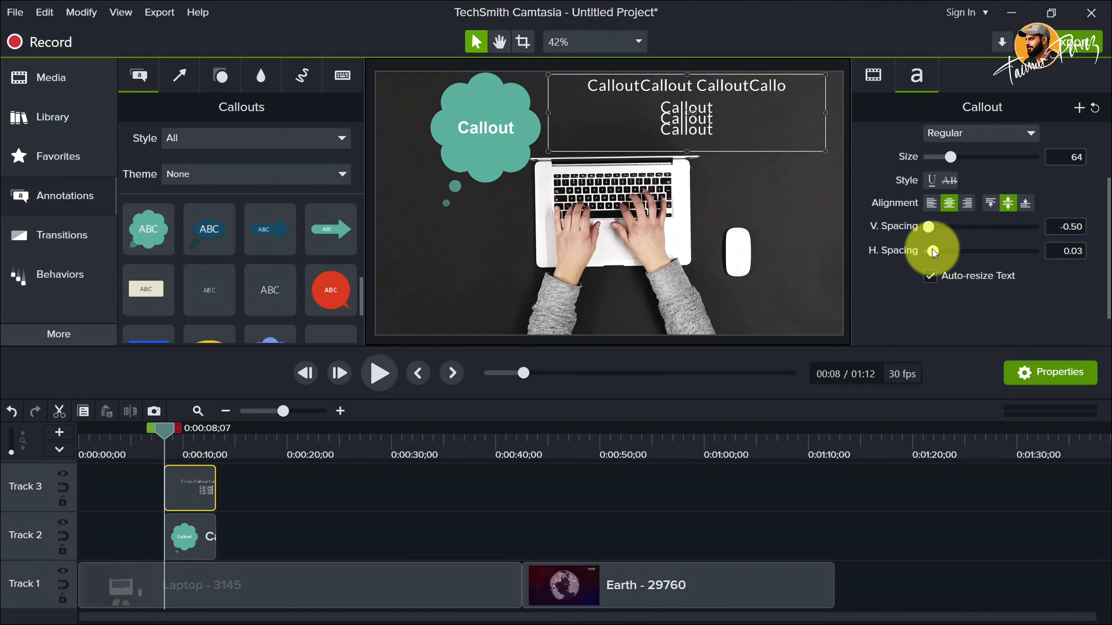
pyautogui.click(1064, 227)
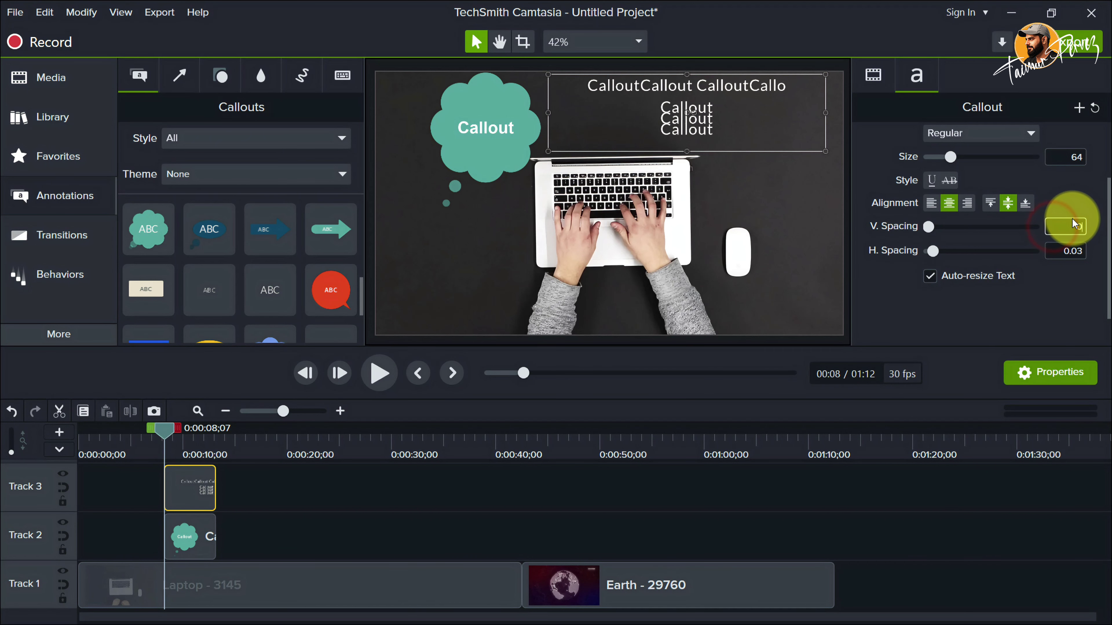
pyautogui.click(1058, 252)
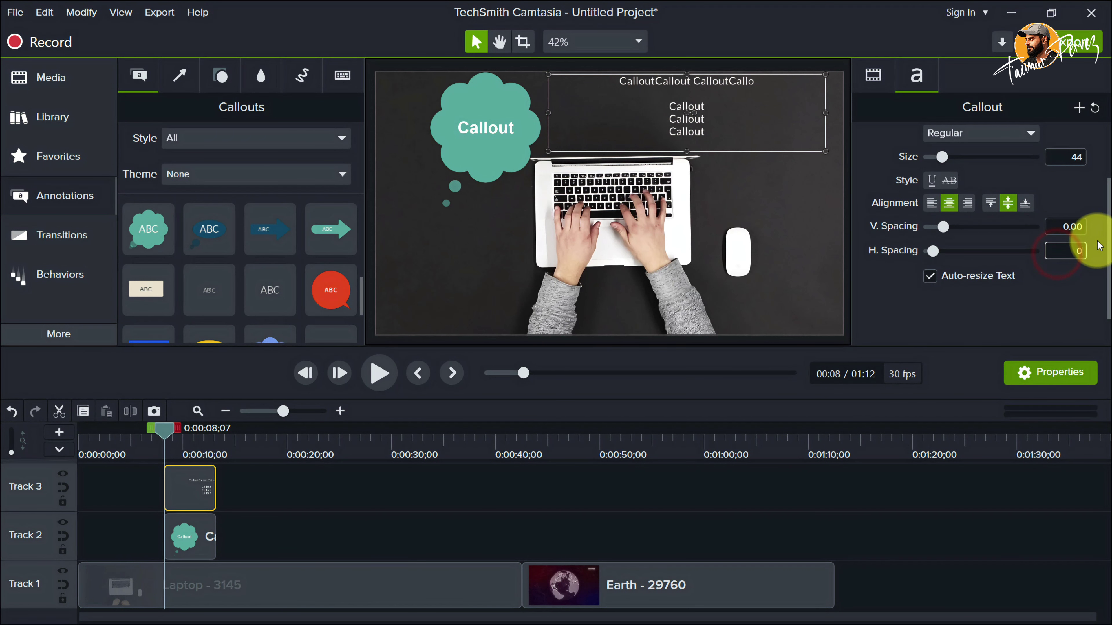
# Step: Set the text-only callout's text size to 53, and delete that callout
pyautogui.doubleClick(730, 136)
pyautogui.moveTo(949, 158)
pyautogui.mouseDown()
pyautogui.moveTo(960, 158)
pyautogui.moveTo(951, 159)
pyautogui.mouseUp()
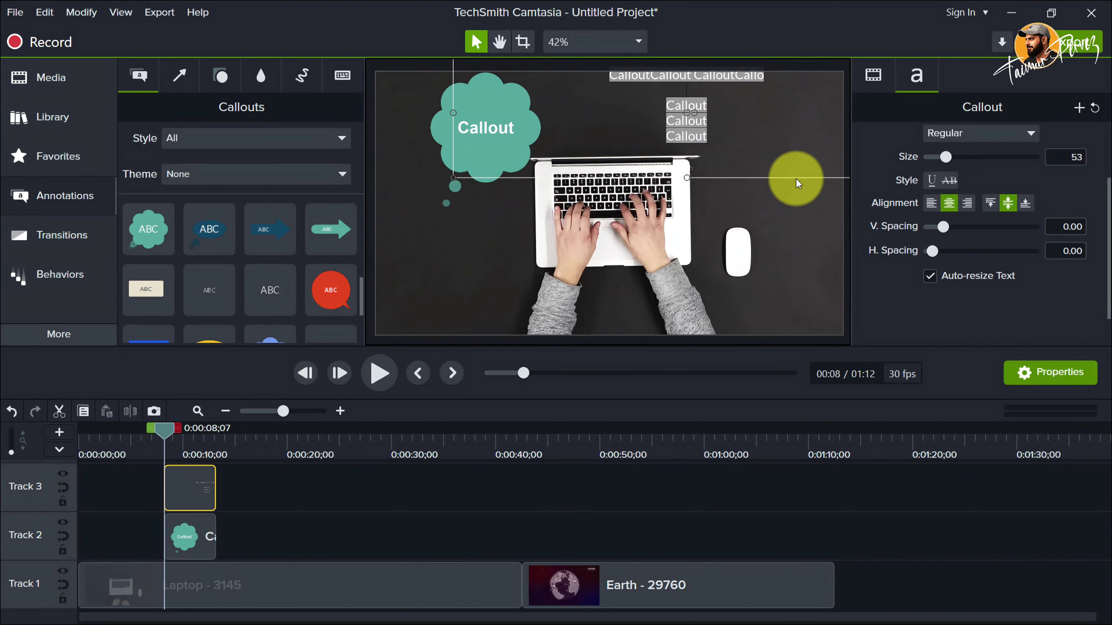
pyautogui.click(976, 307)
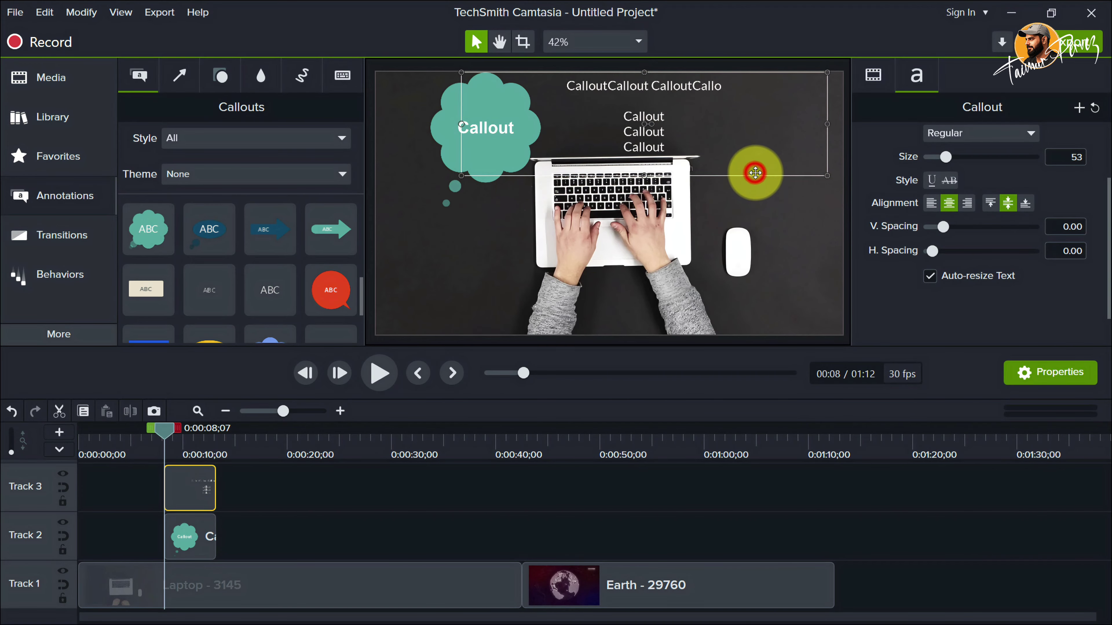
pyautogui.press('Delete')
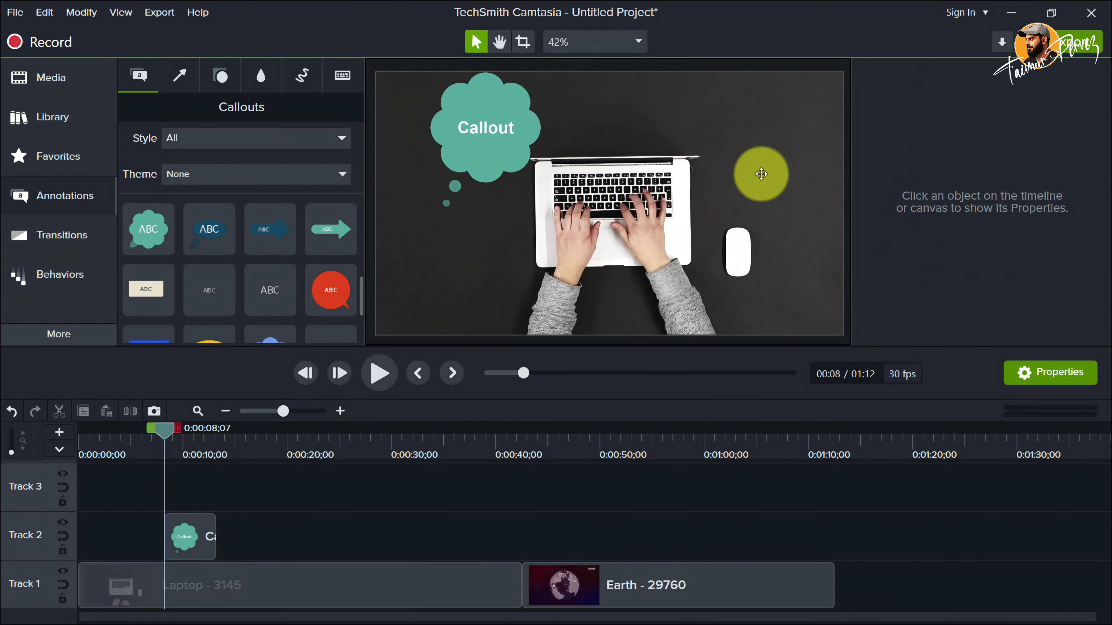
# Step: Fill the teal thought-bubble callout with the default green and darken the colour to #628515
pyautogui.click(514, 105)
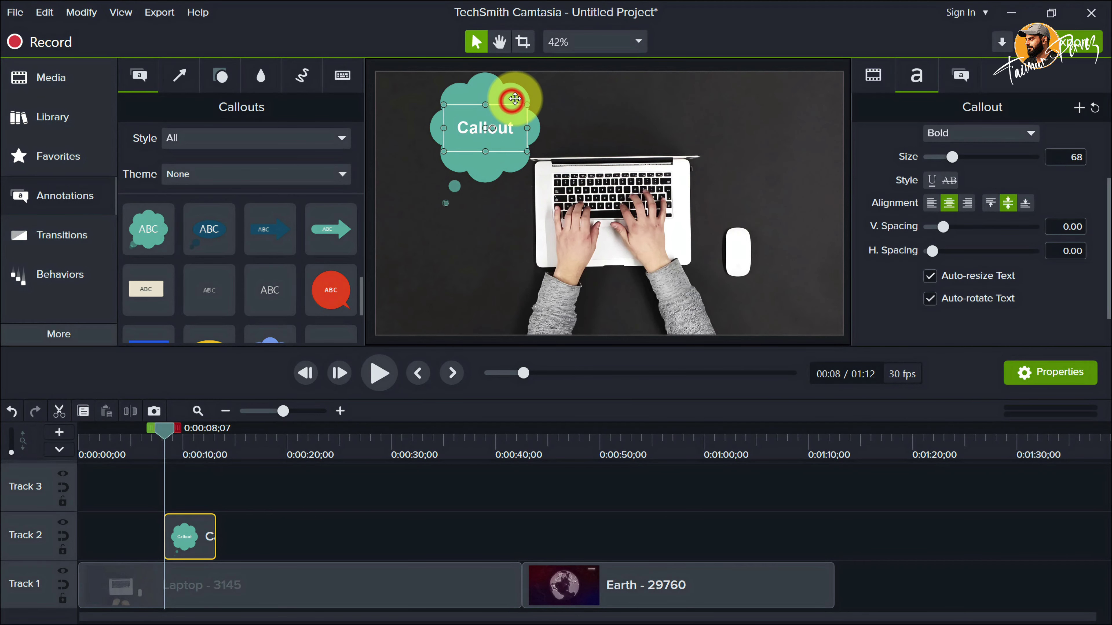
pyautogui.click(965, 75)
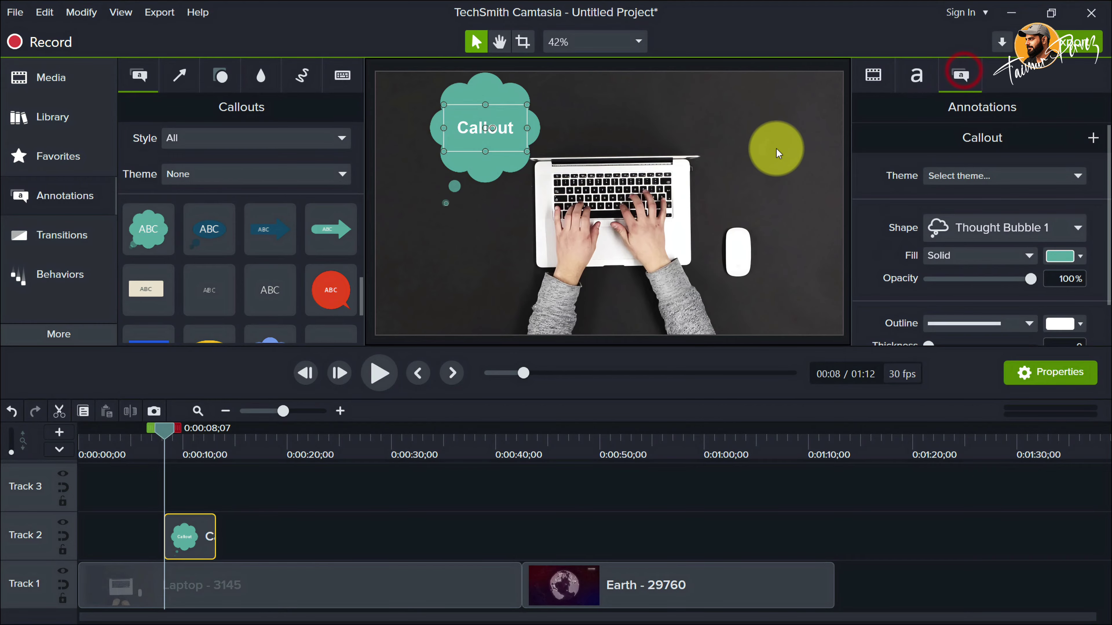
pyautogui.click(1055, 260)
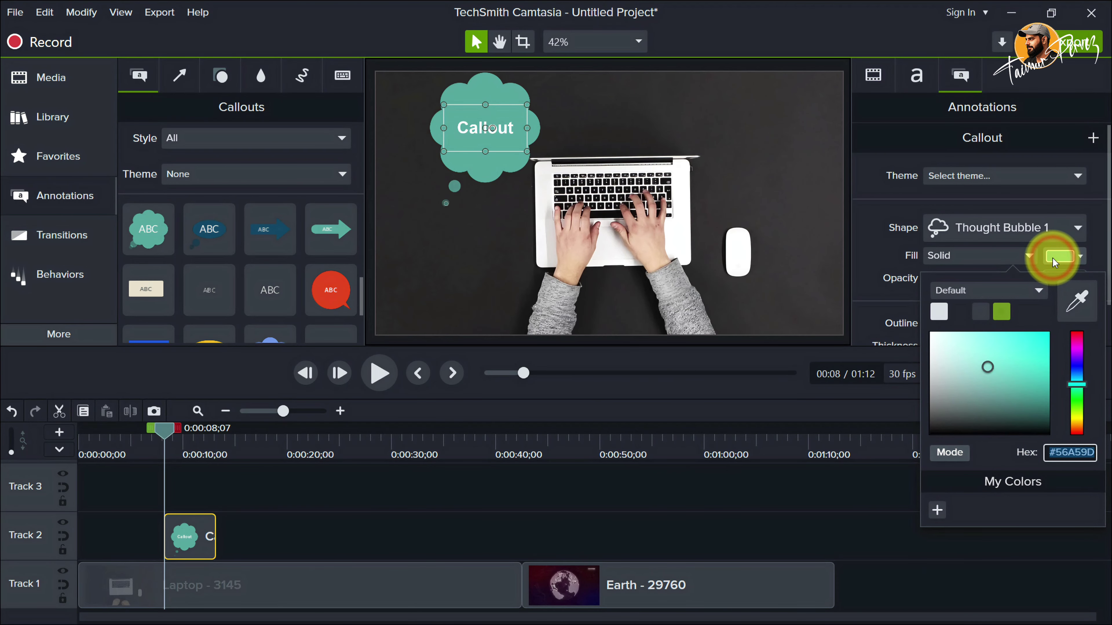
pyautogui.click(1001, 314)
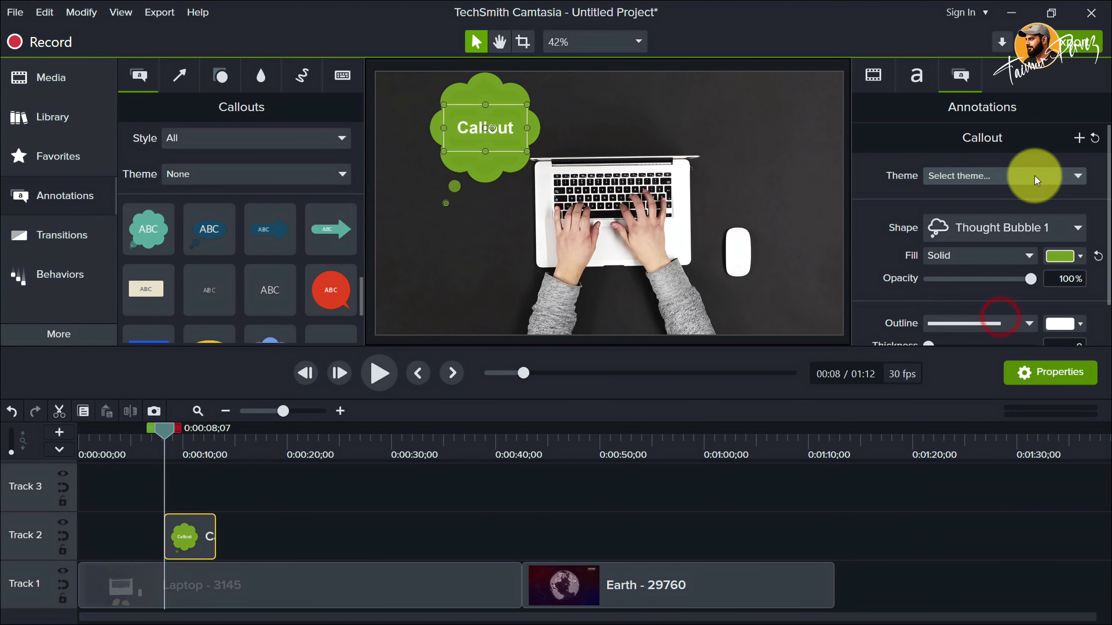
pyautogui.click(1067, 255)
pyautogui.moveTo(983, 370); pyautogui.dragTo(1031, 381)
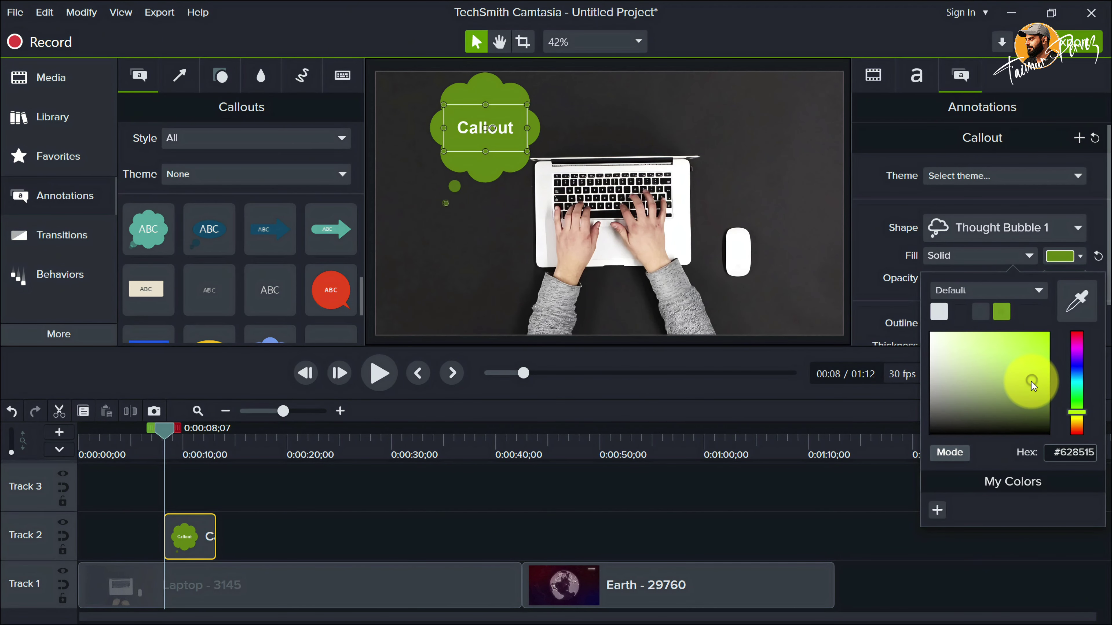
pyautogui.click(1050, 201)
# Step: Change the thought bubble's fill to the grey sampled from the sleeve in the laptop video
pyautogui.click(1060, 256)
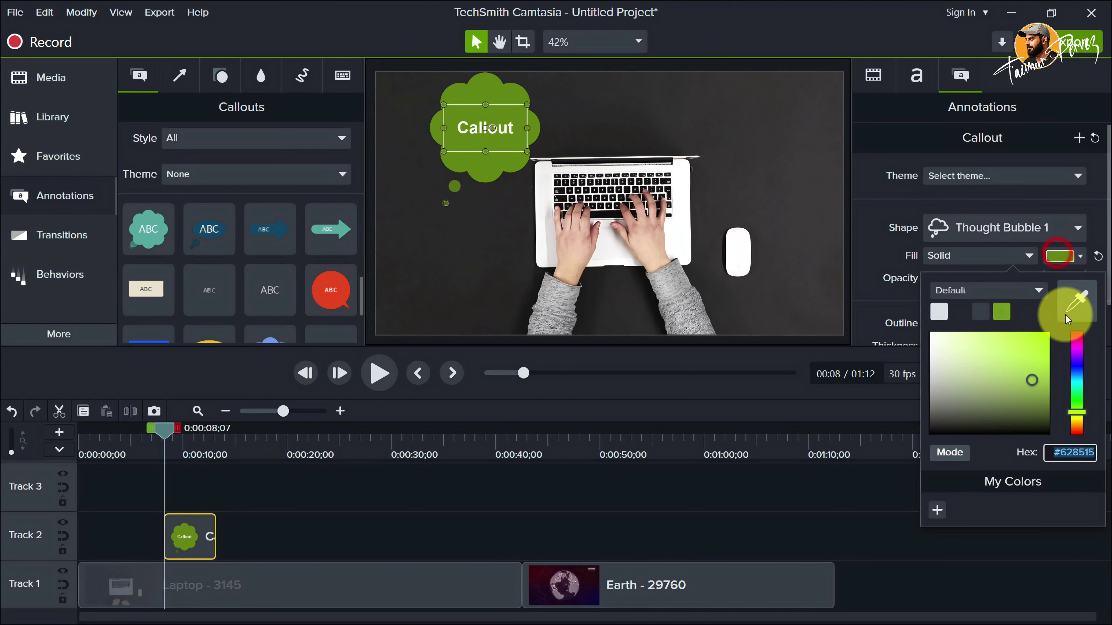
pyautogui.click(1077, 304)
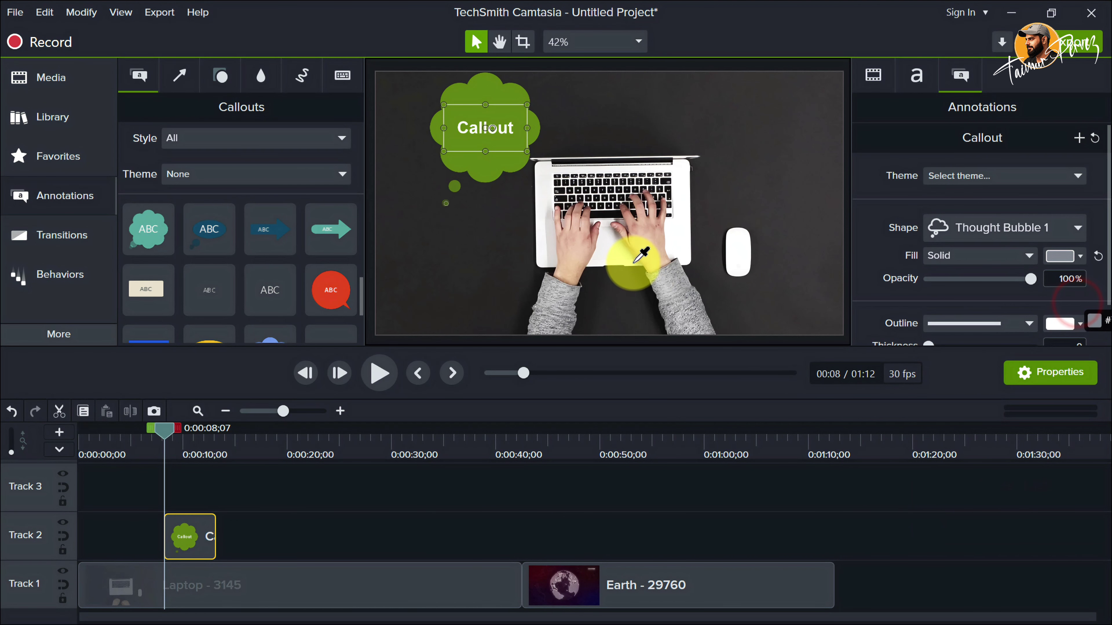
pyautogui.click(683, 305)
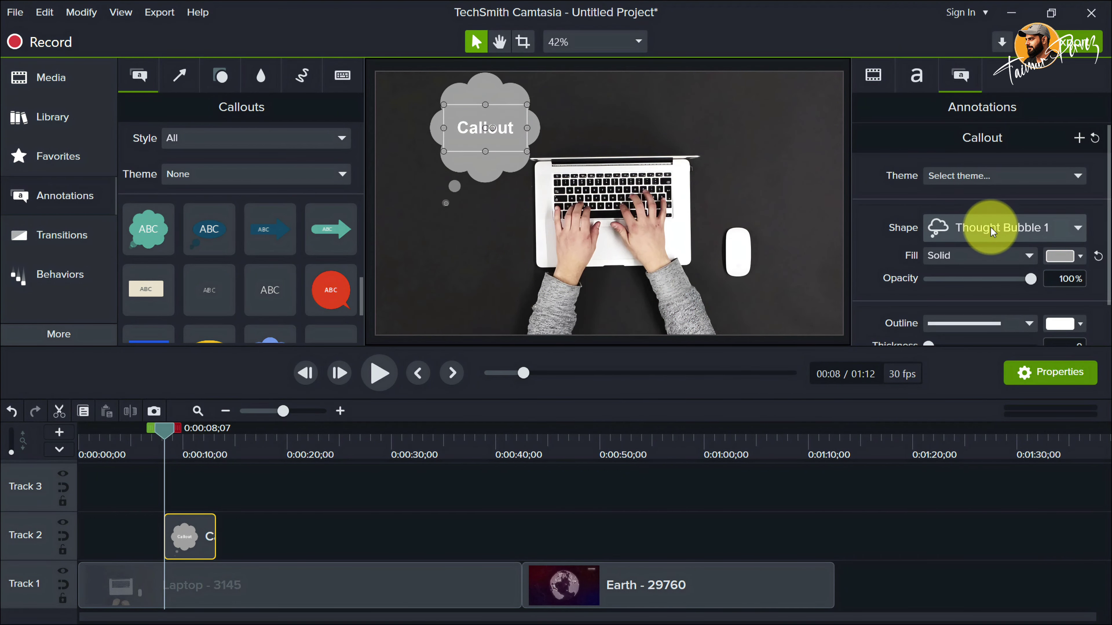
# Step: Set the grey thought bubble's fill opacity to 80%
pyautogui.scroll(-1, 991, 228)
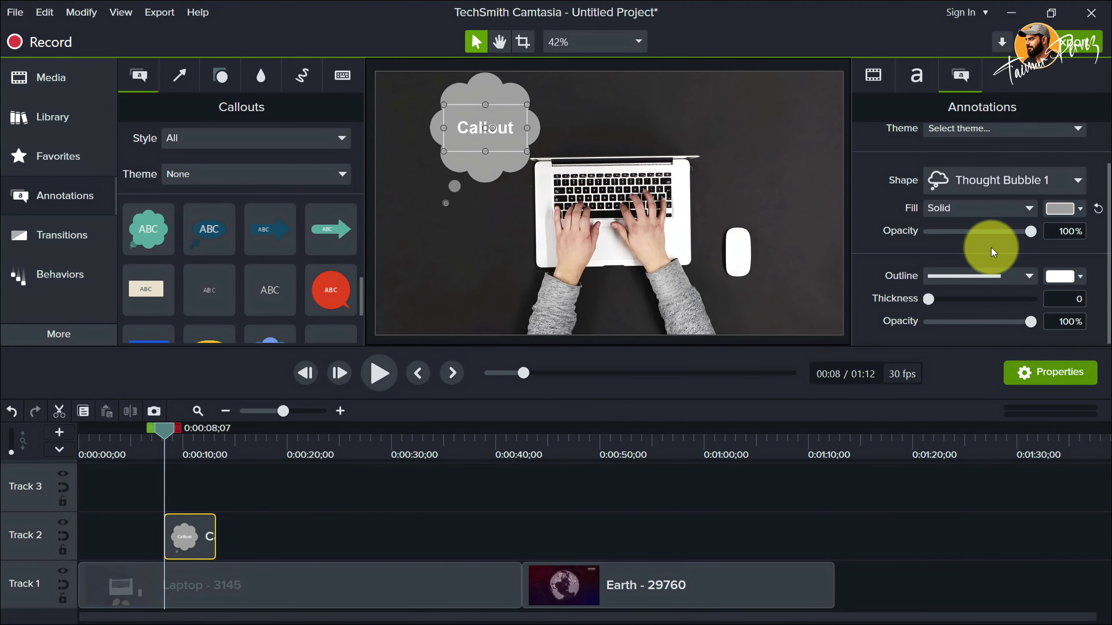
pyautogui.moveTo(1026, 233)
pyautogui.mouseDown()
pyautogui.moveTo(945, 230)
pyautogui.moveTo(1008, 240)
pyautogui.mouseUp()
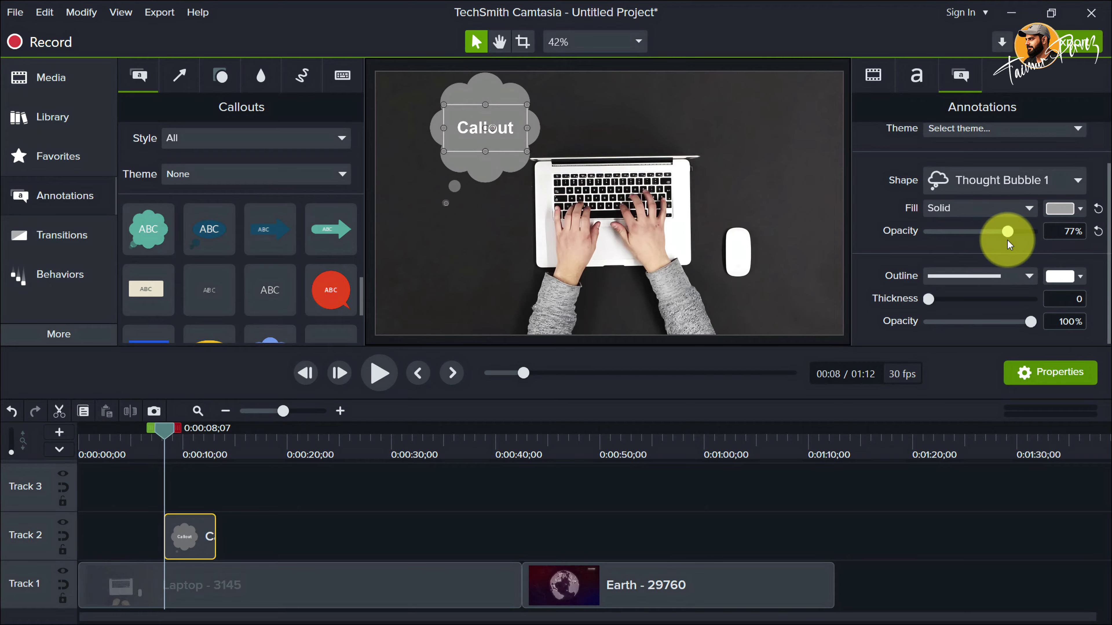
pyautogui.click(1023, 279)
pyautogui.click(1010, 301)
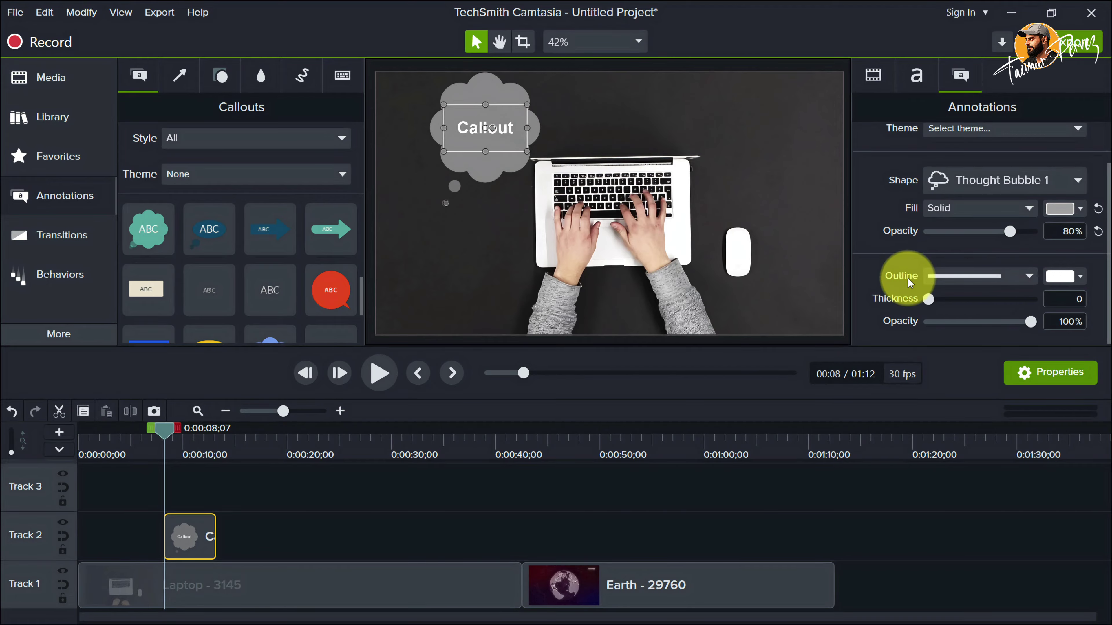
# Step: Give the thought bubble a default-green outline with thickness 20 and 73% opacity
pyautogui.moveTo(928, 301); pyautogui.dragTo(949, 304)
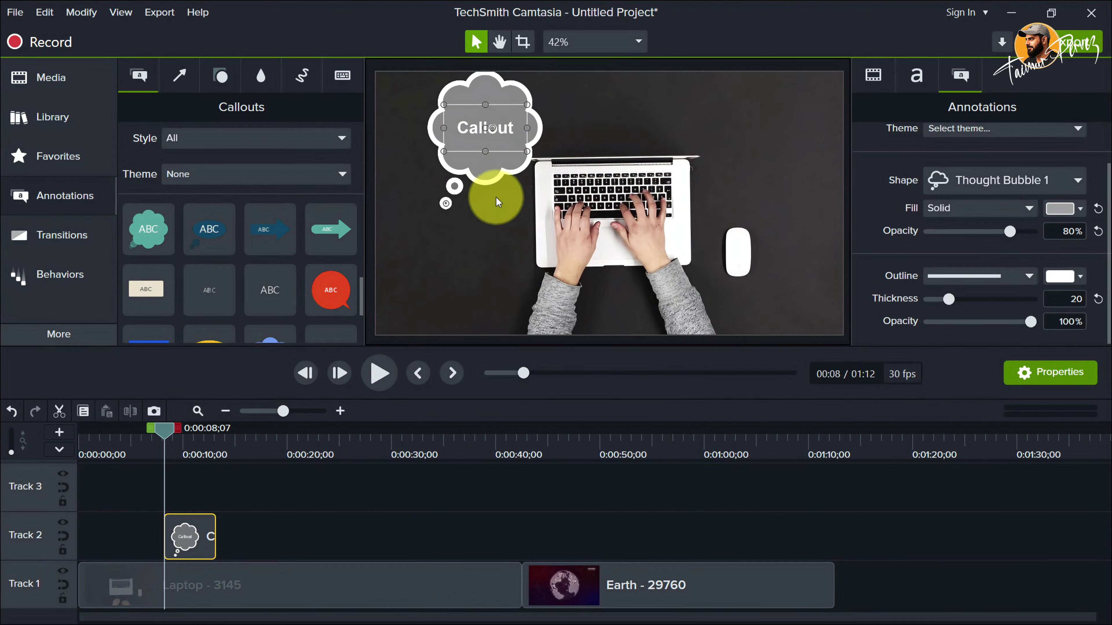
pyautogui.click(1076, 277)
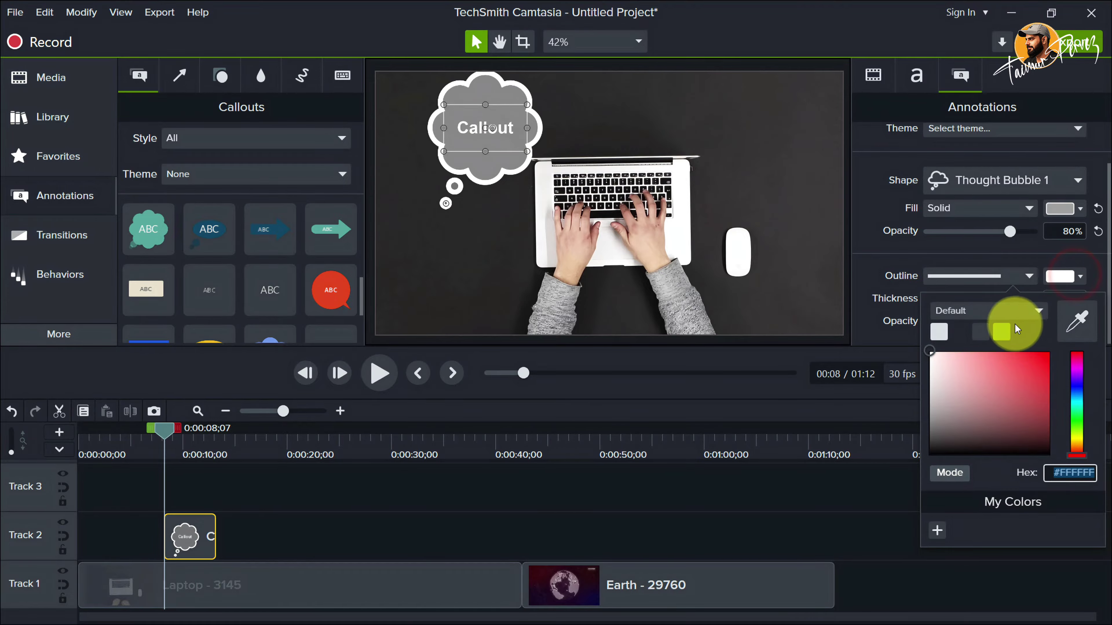
pyautogui.click(1008, 326)
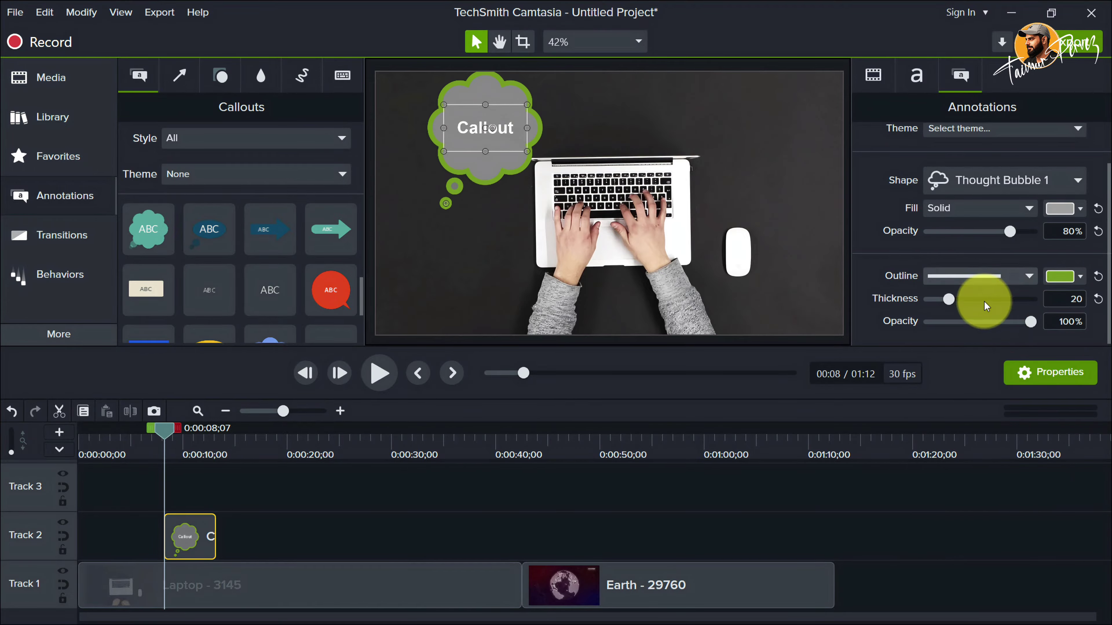
pyautogui.click(1031, 323)
pyautogui.moveTo(963, 320); pyautogui.dragTo(1002, 320)
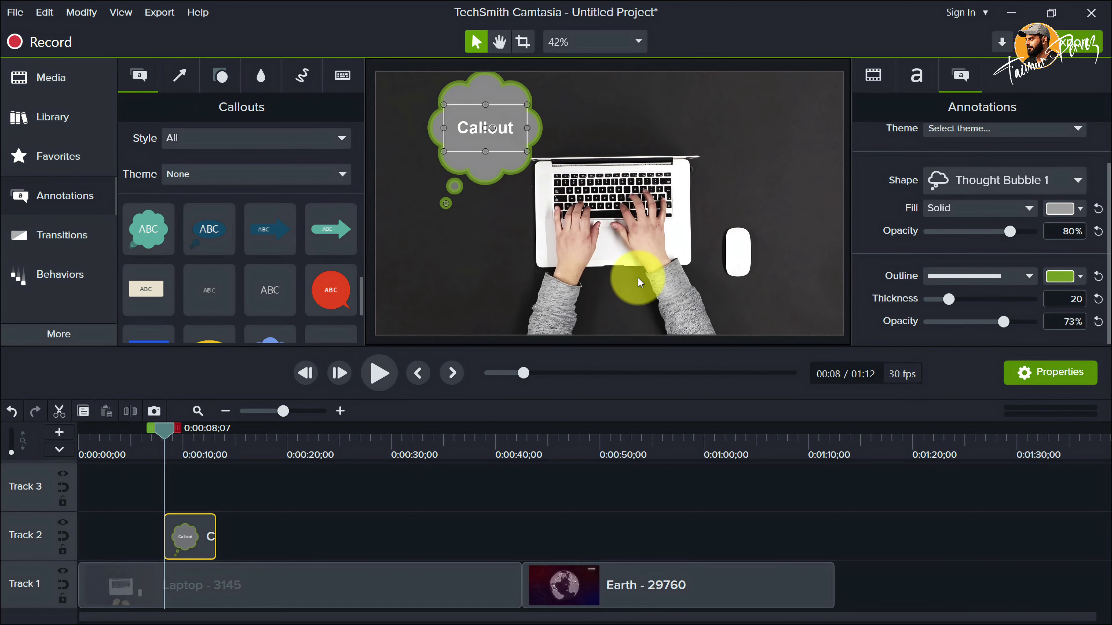
# Step: Try the callout's shape as Thought Bubble 2, and change it to Speech Bubble 2
pyautogui.scroll(2, 998, 192)
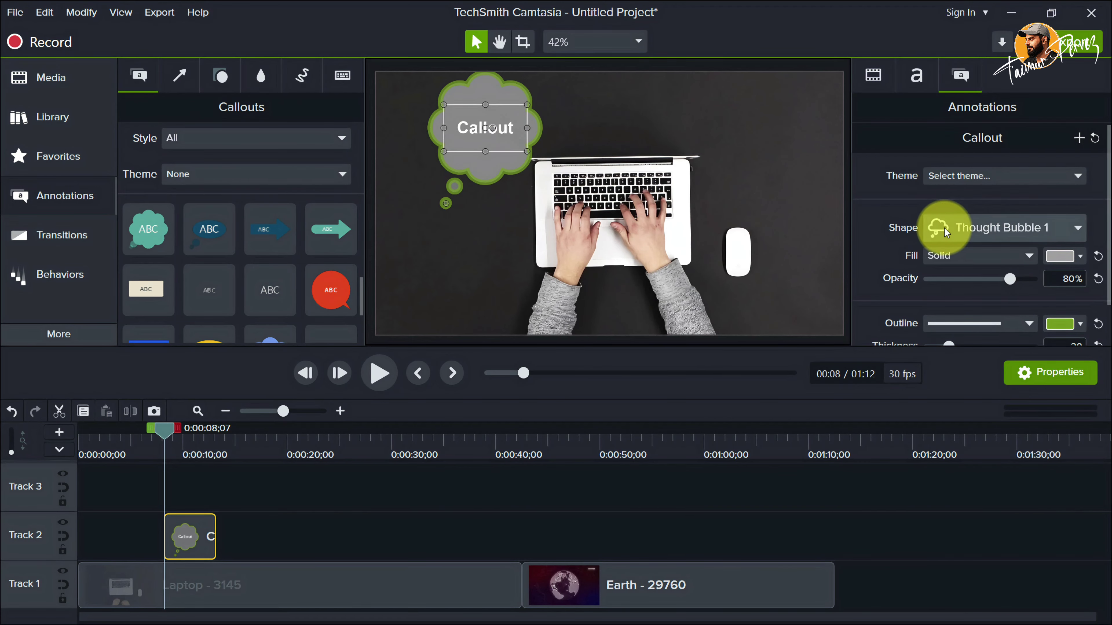
pyautogui.click(1002, 227)
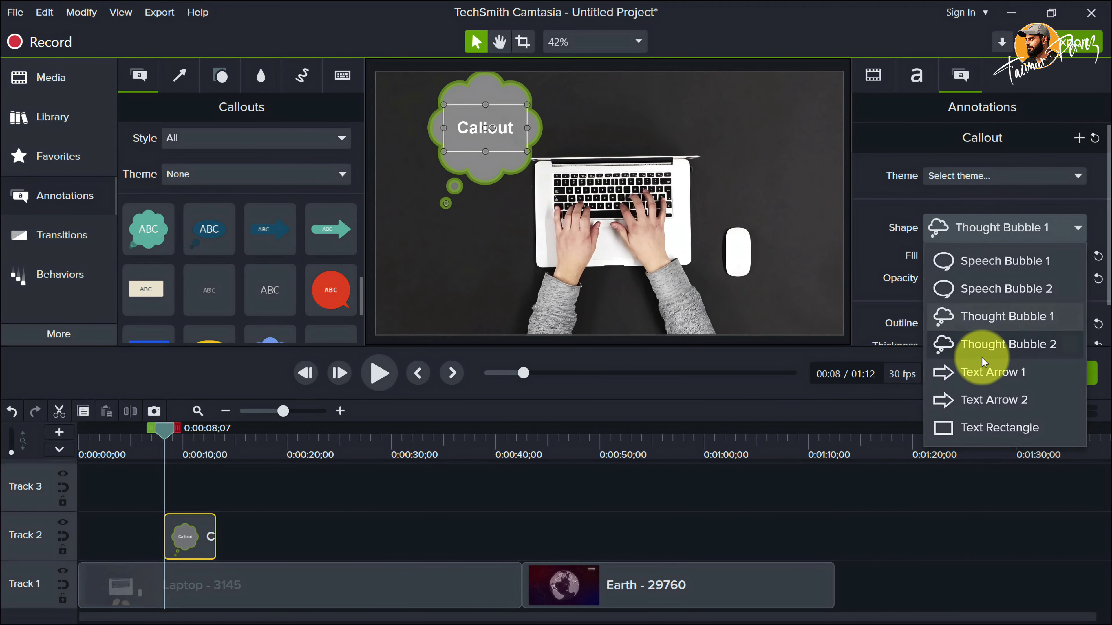
pyautogui.click(985, 344)
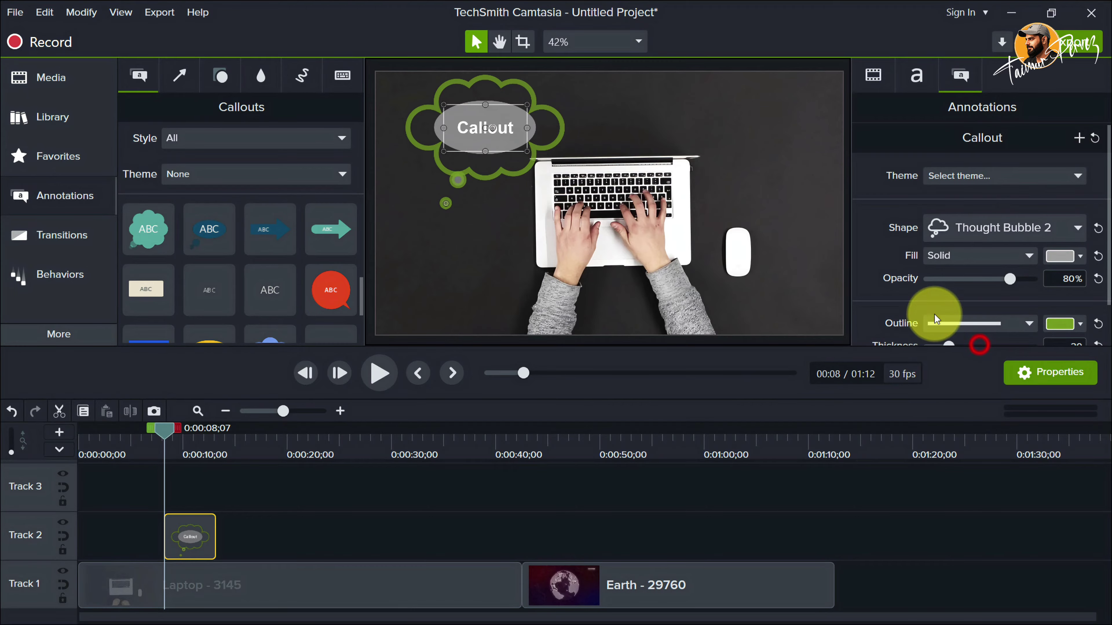
pyautogui.click(995, 223)
pyautogui.click(980, 289)
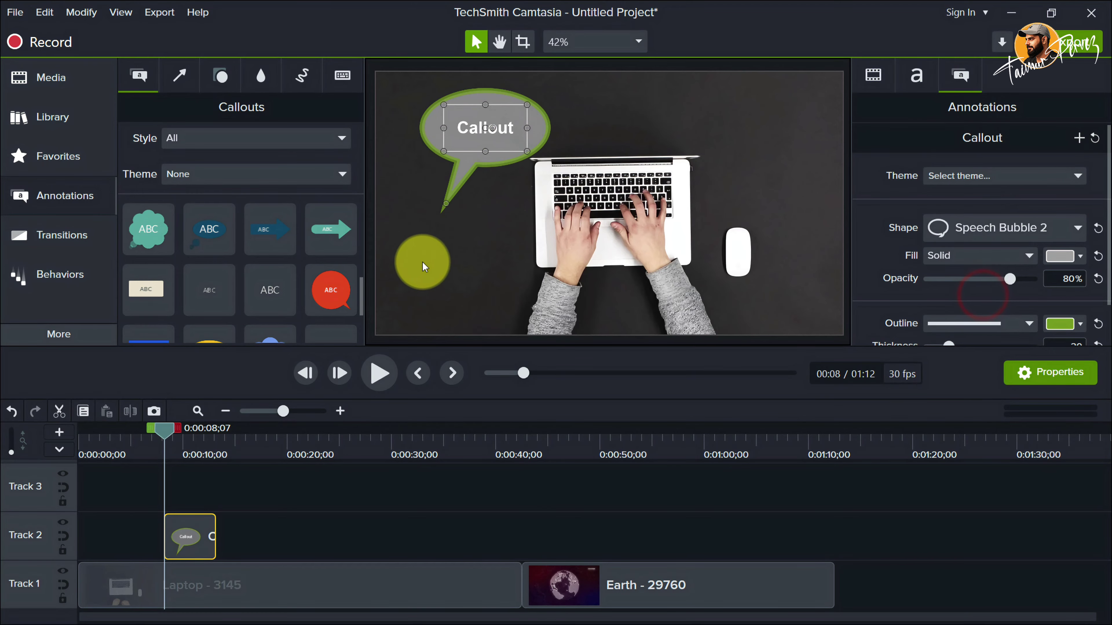
# Step: Delete the grey speech-bubble callout from the laptop video
pyautogui.click(469, 271)
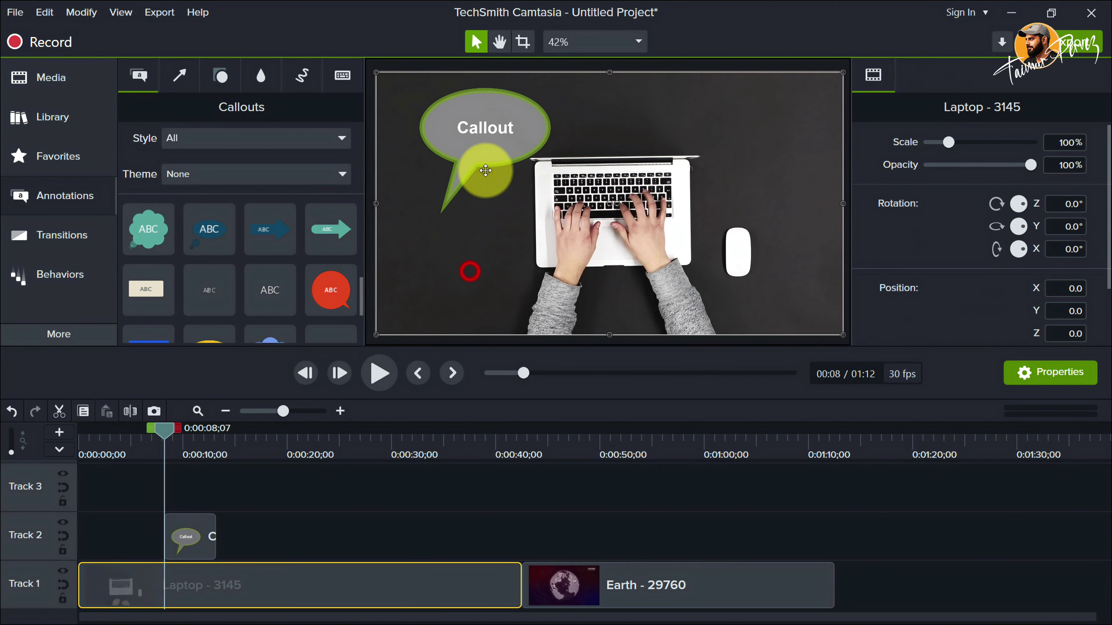
pyautogui.click(485, 167)
pyautogui.press('Delete')
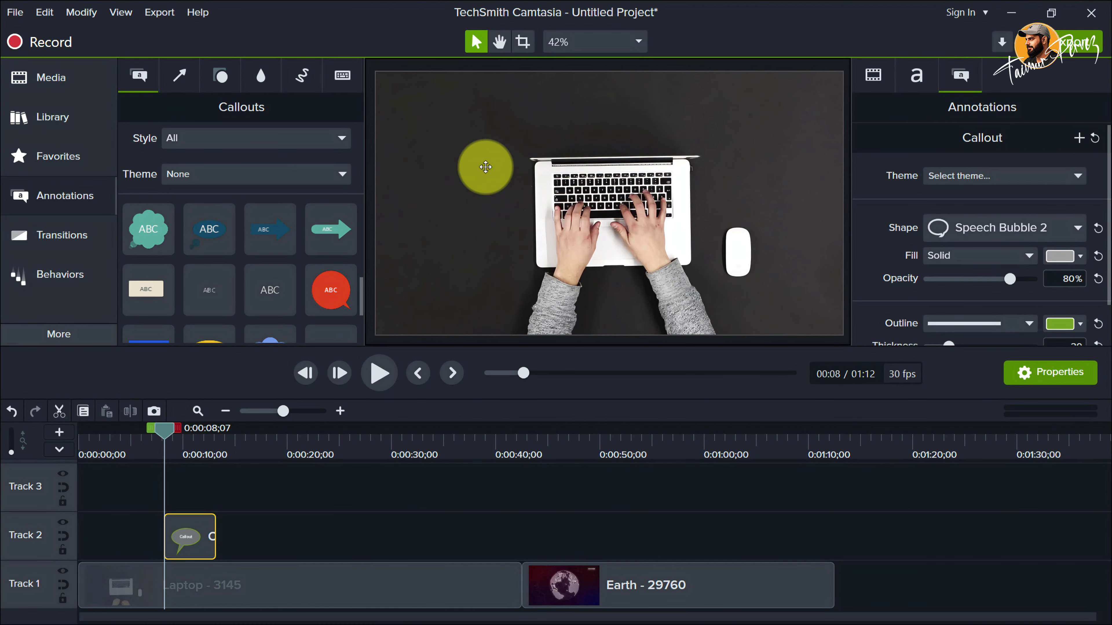
# Step: Add the teal-green single-headed arrow from the arrow and line annotations to Track 2 at the playhead
pyautogui.click(174, 82)
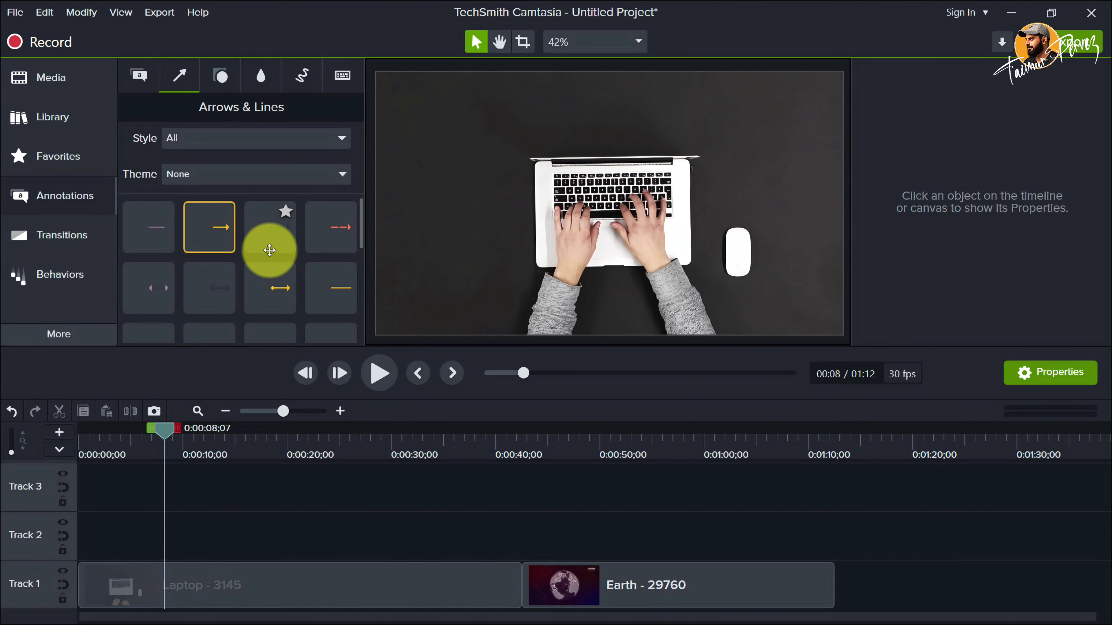
pyautogui.scroll(-1, 268, 243)
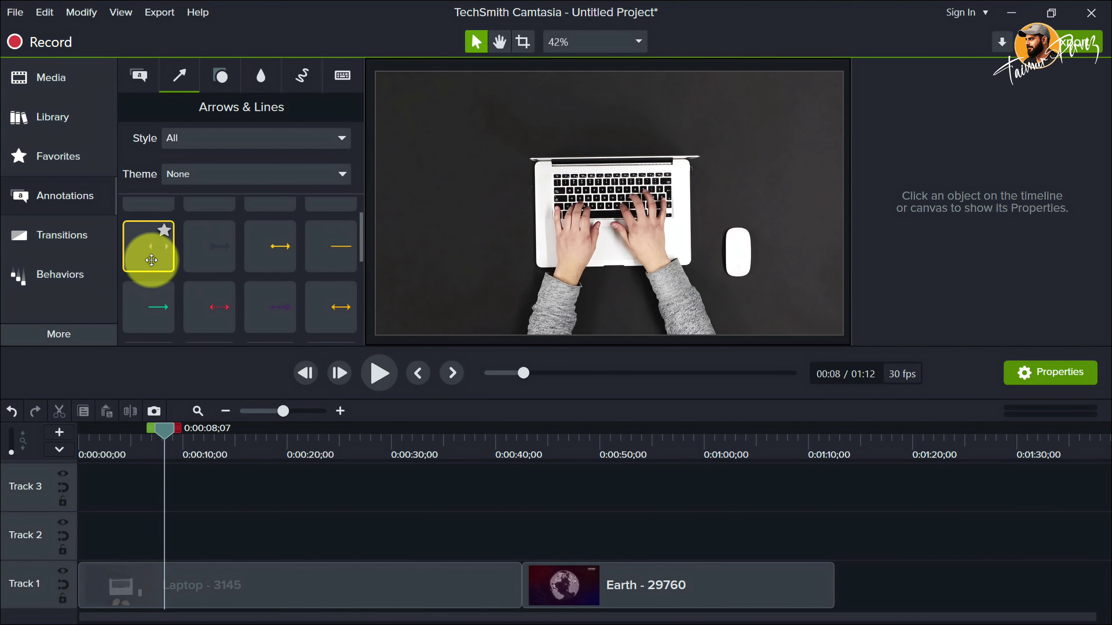
pyautogui.moveTo(156, 306); pyautogui.dragTo(183, 539)
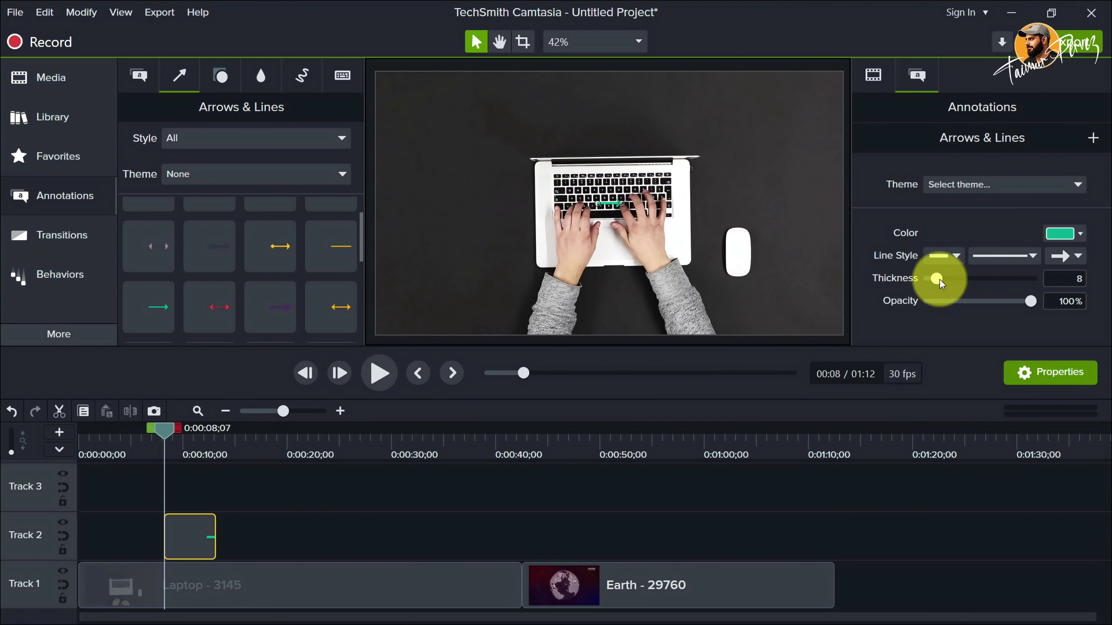
# Step: Set the arrow's thickness to 26 and stretch it from the dark area beside the laptop to the laptop's left edge
pyautogui.moveTo(937, 279); pyautogui.dragTo(955, 278)
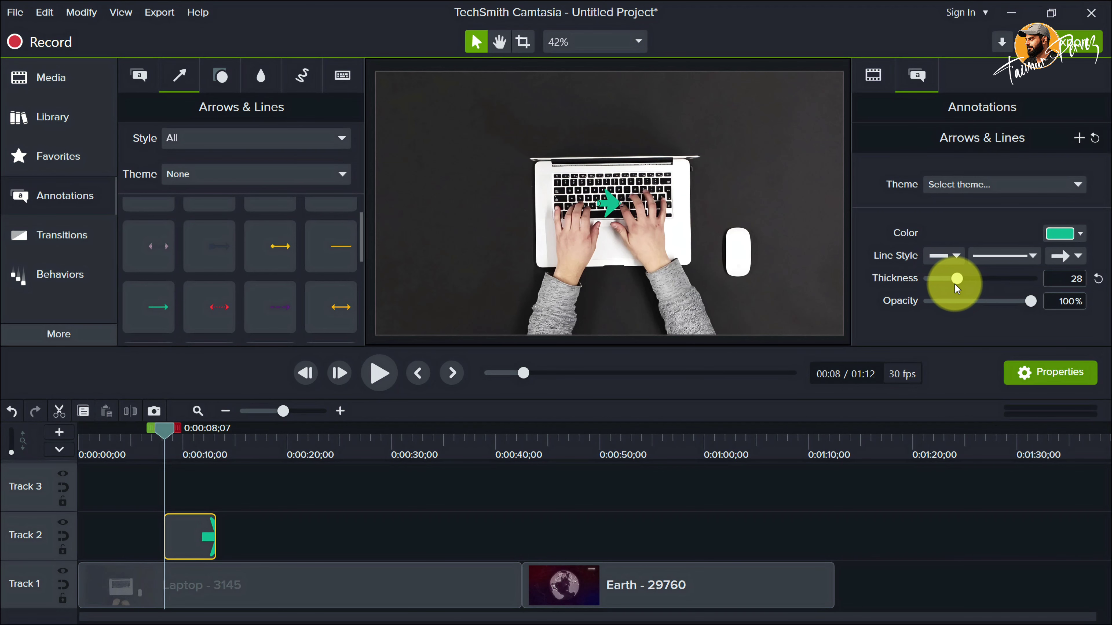
pyautogui.moveTo(599, 198); pyautogui.dragTo(461, 126)
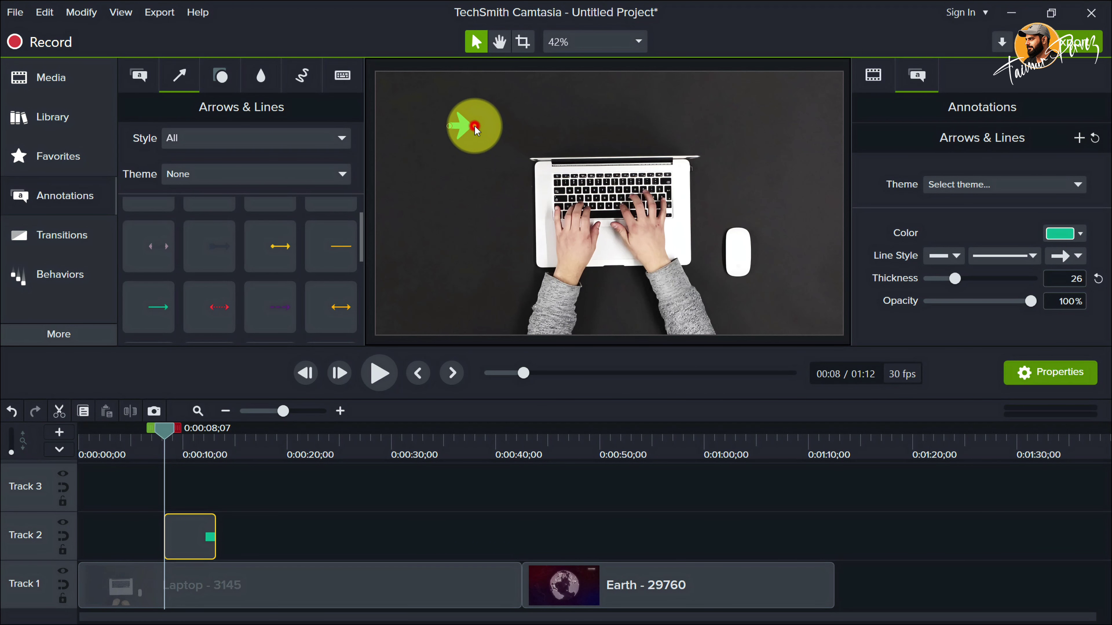
pyautogui.moveTo(474, 126); pyautogui.dragTo(547, 219)
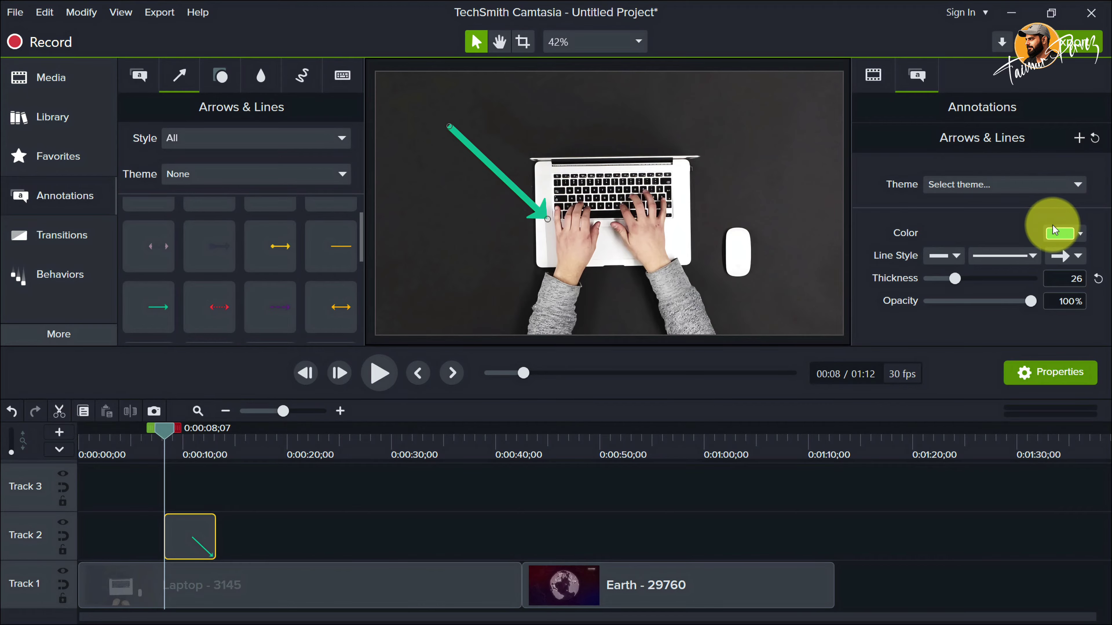
# Step: Change the arrow's end style from the arrowhead to the diamond
pyautogui.click(1055, 237)
pyautogui.click(1055, 237)
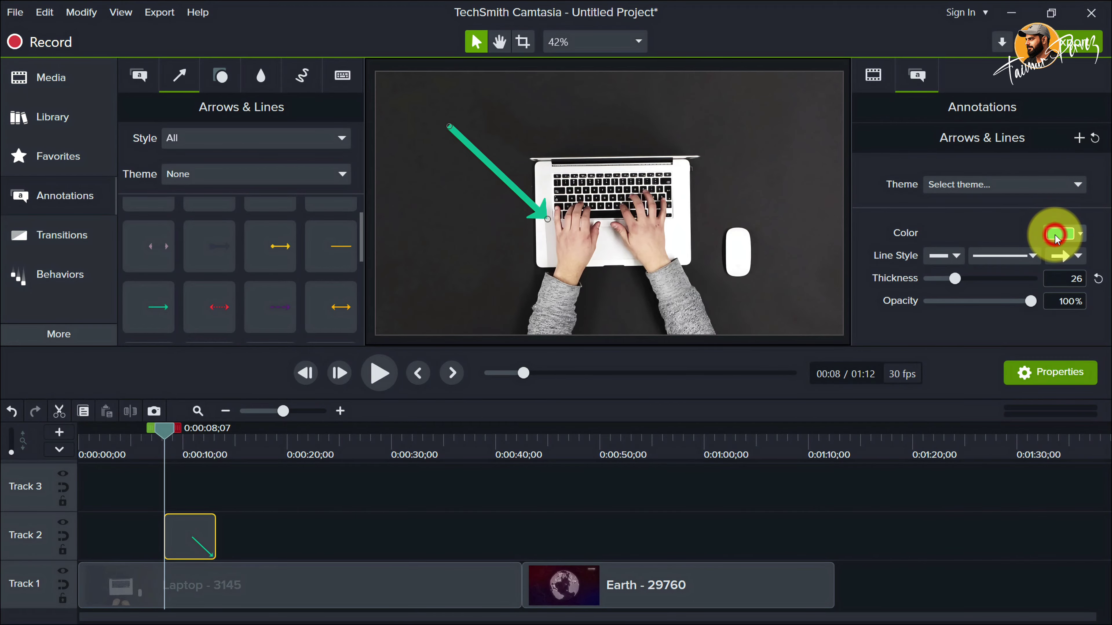
pyautogui.click(1075, 258)
pyautogui.click(1073, 343)
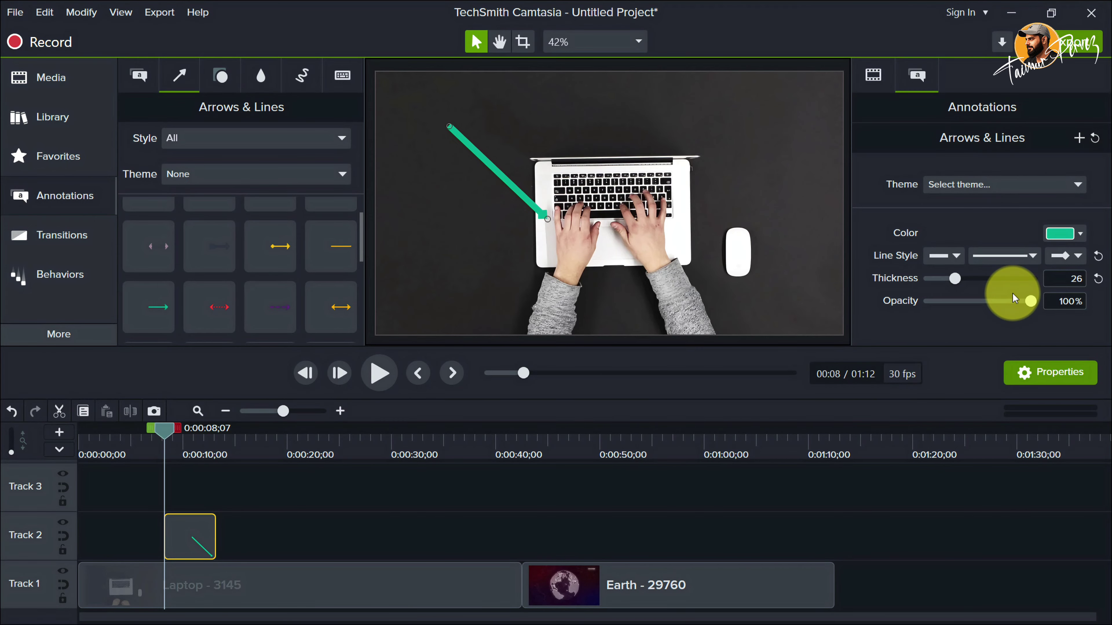
# Step: Set the line annotation's thickness to 38, and delete the line from the laptop video
pyautogui.click(955, 279)
pyautogui.moveTo(956, 278); pyautogui.dragTo(967, 278)
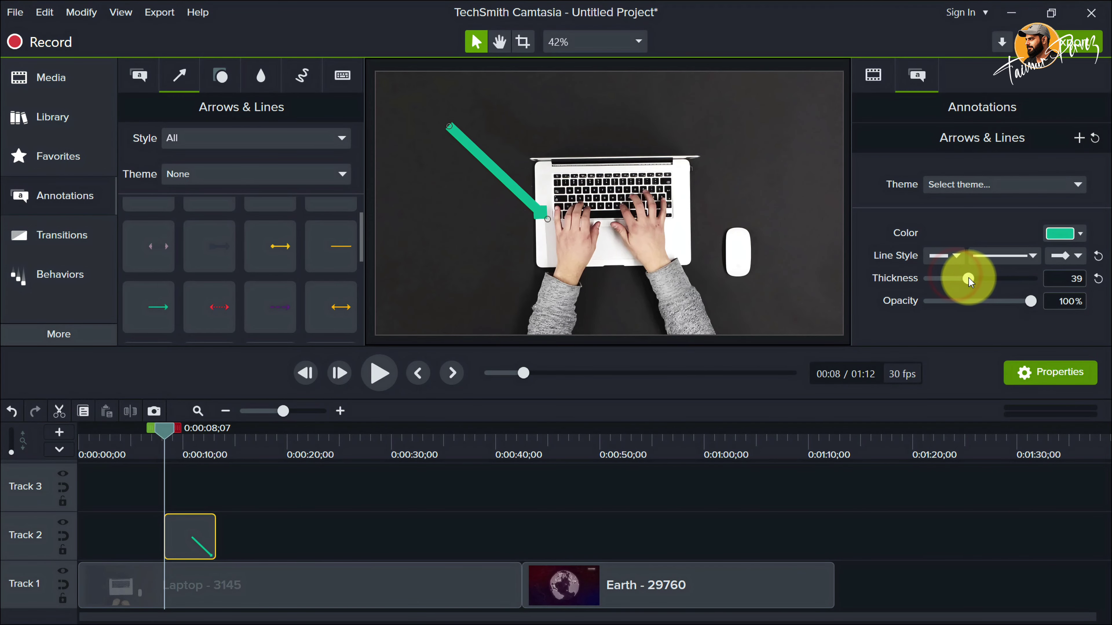
pyautogui.press('Delete')
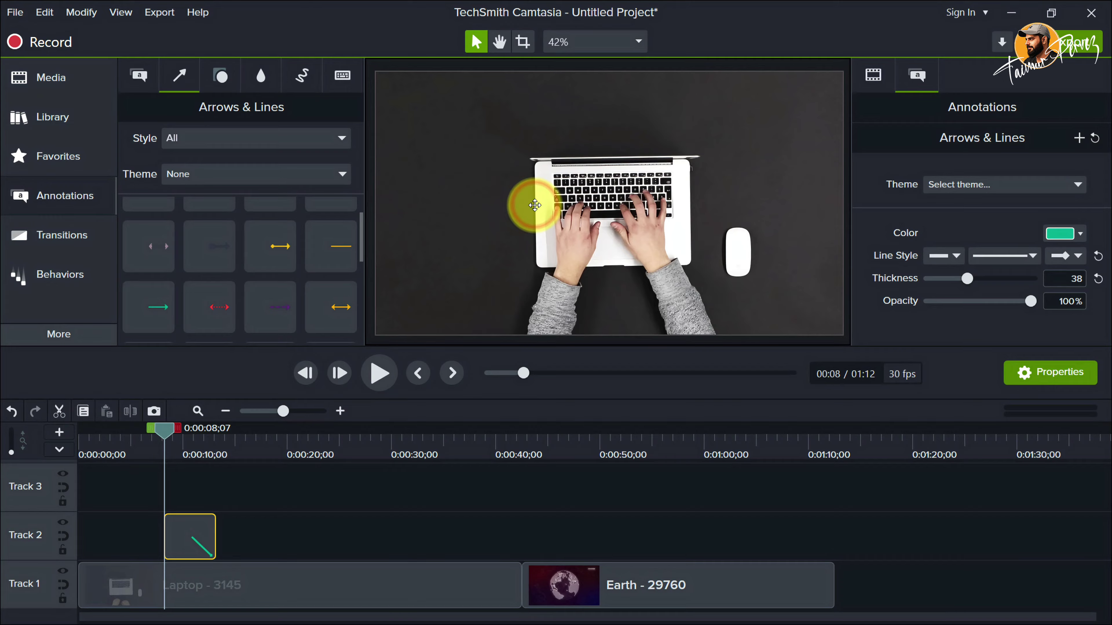
# Step: Add the white rectangle shape to Track 2 at the playhead and move it to the canvas's upper-left area
pyautogui.click(223, 79)
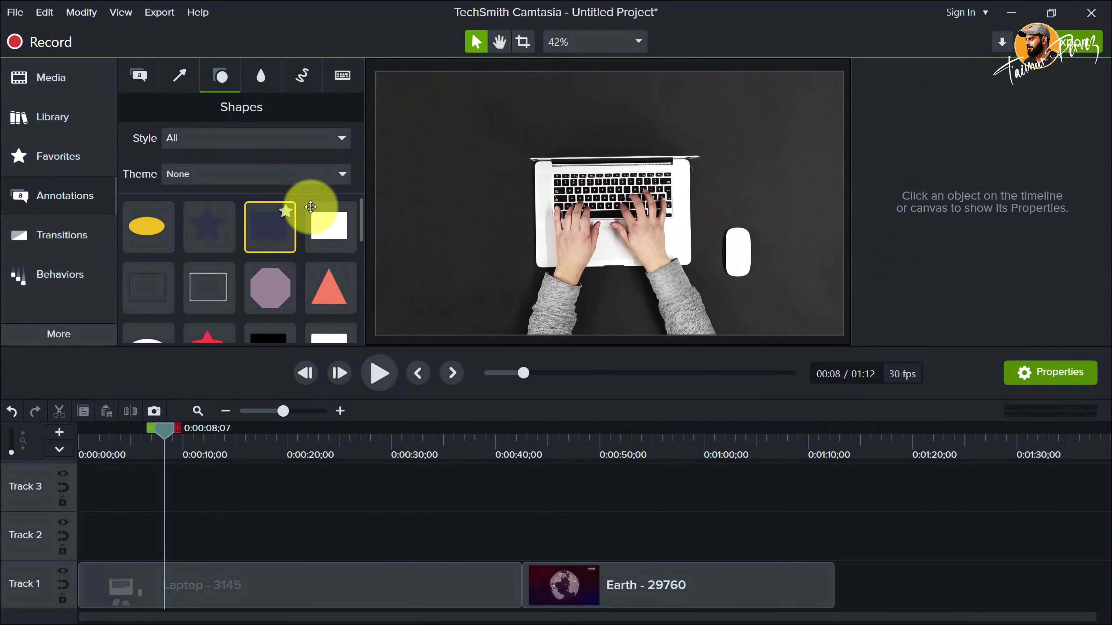
pyautogui.moveTo(313, 204)
pyautogui.mouseDown()
pyautogui.moveTo(335, 318)
pyautogui.moveTo(223, 527)
pyautogui.moveTo(168, 539)
pyautogui.mouseUp()
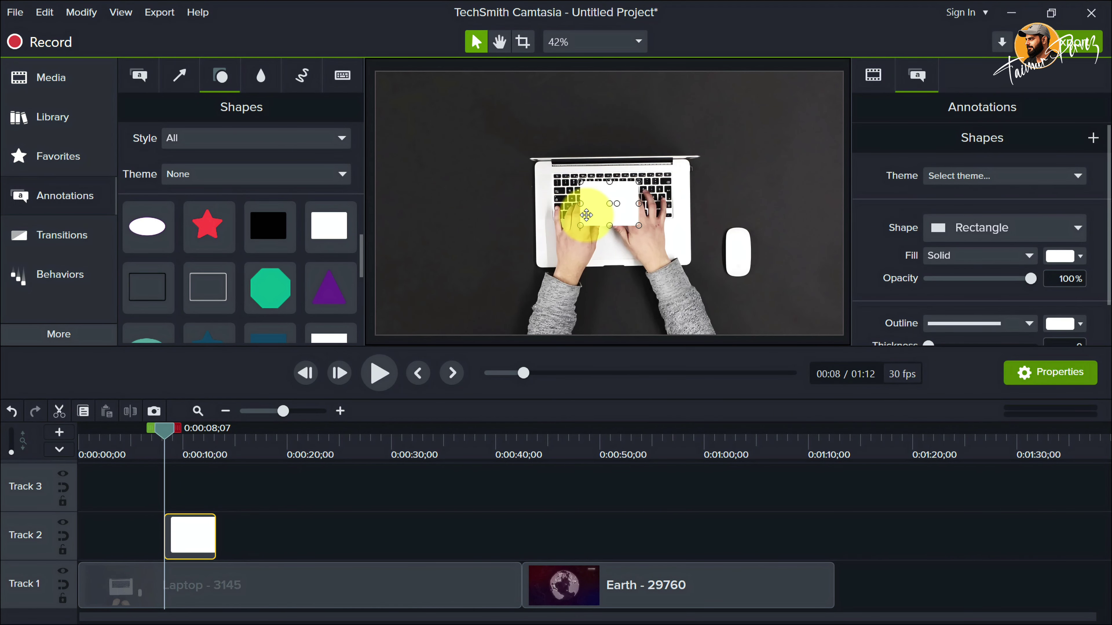
pyautogui.moveTo(587, 214); pyautogui.dragTo(450, 126)
# Step: Add the green octagon shape to Track 3 at the playhead, and place it enlarged above the computer mouse
pyautogui.moveTo(276, 287); pyautogui.dragTo(186, 486)
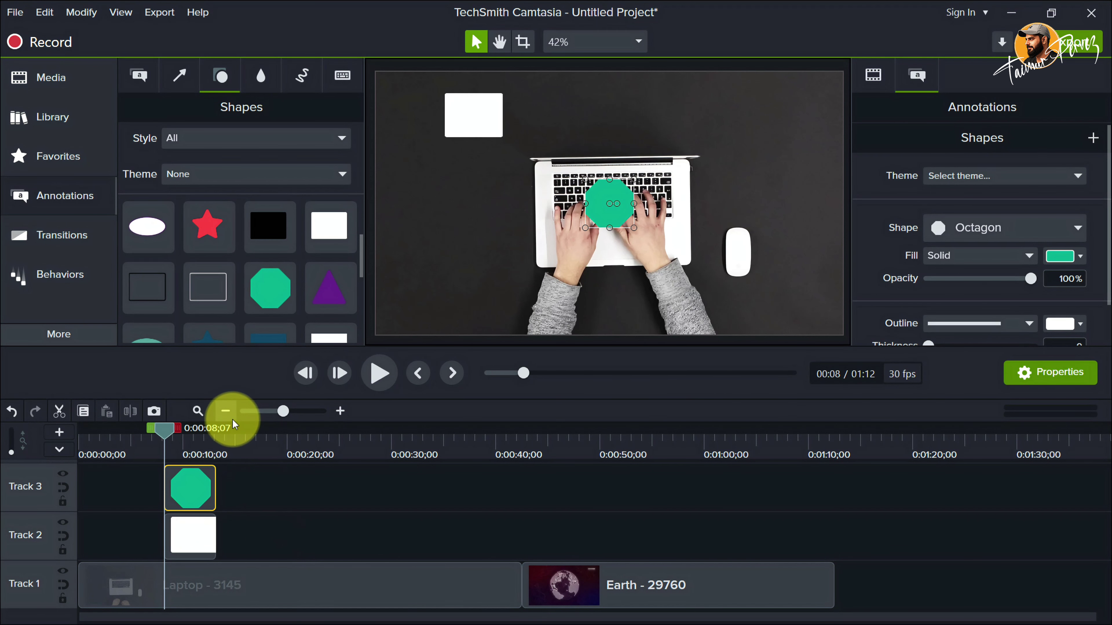
pyautogui.moveTo(596, 198); pyautogui.dragTo(712, 168)
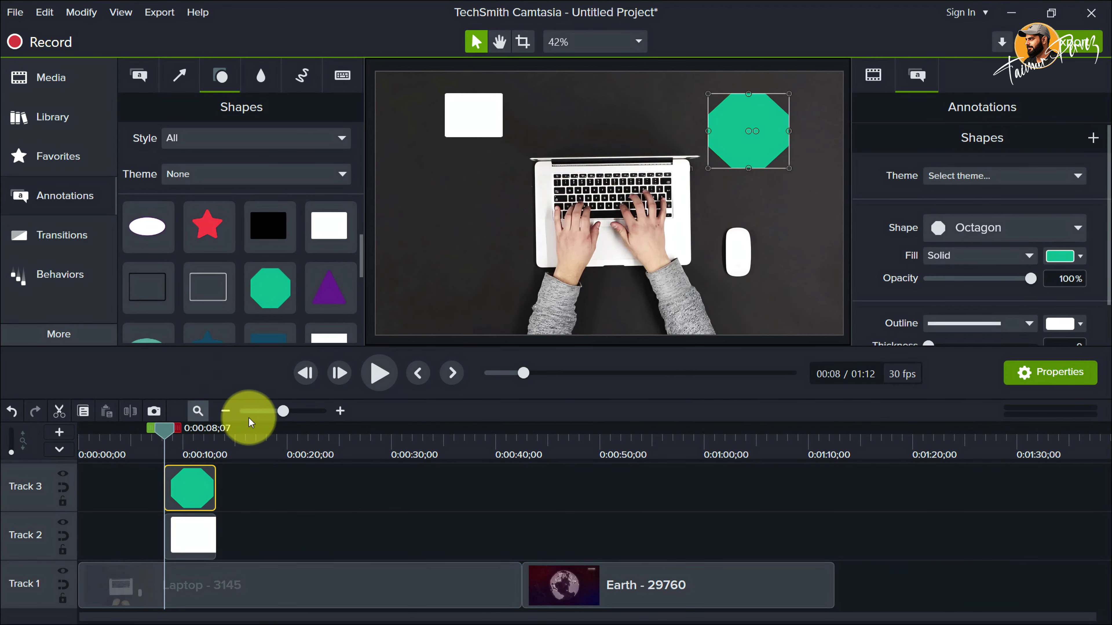
# Step: Preview the timeline past the end of both shapes and return the playhead to just before they start
pyautogui.click(377, 377)
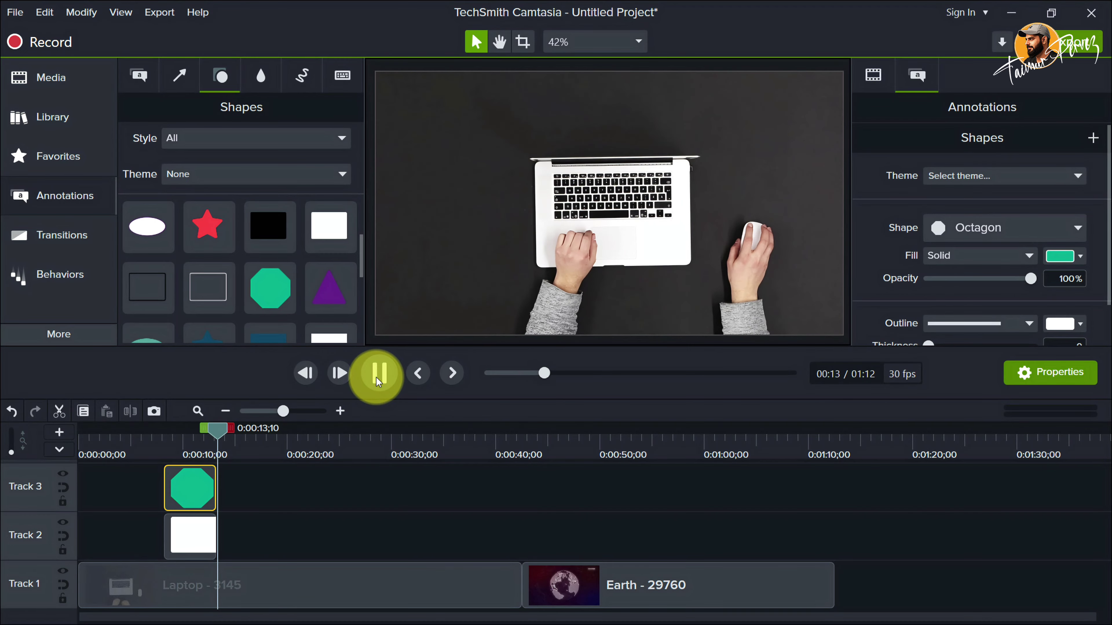
pyautogui.click(378, 375)
pyautogui.moveTo(223, 429); pyautogui.dragTo(156, 434)
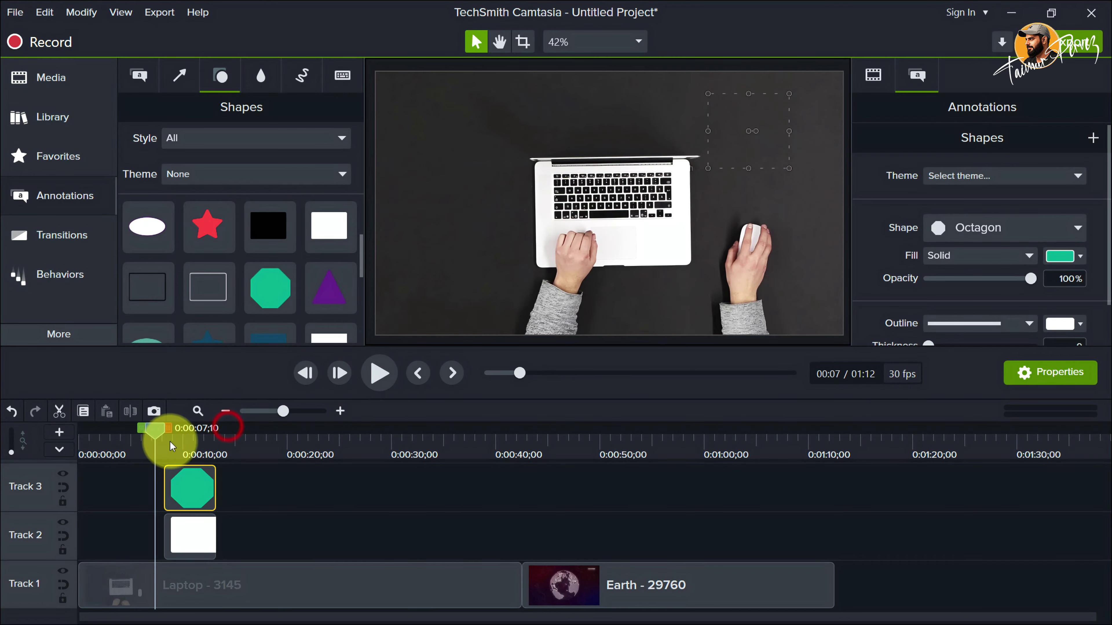
# Step: Extend the octagon and rectangle clips so both end at about 22 seconds on the timeline
pyautogui.moveTo(213, 481); pyautogui.dragTo(311, 482)
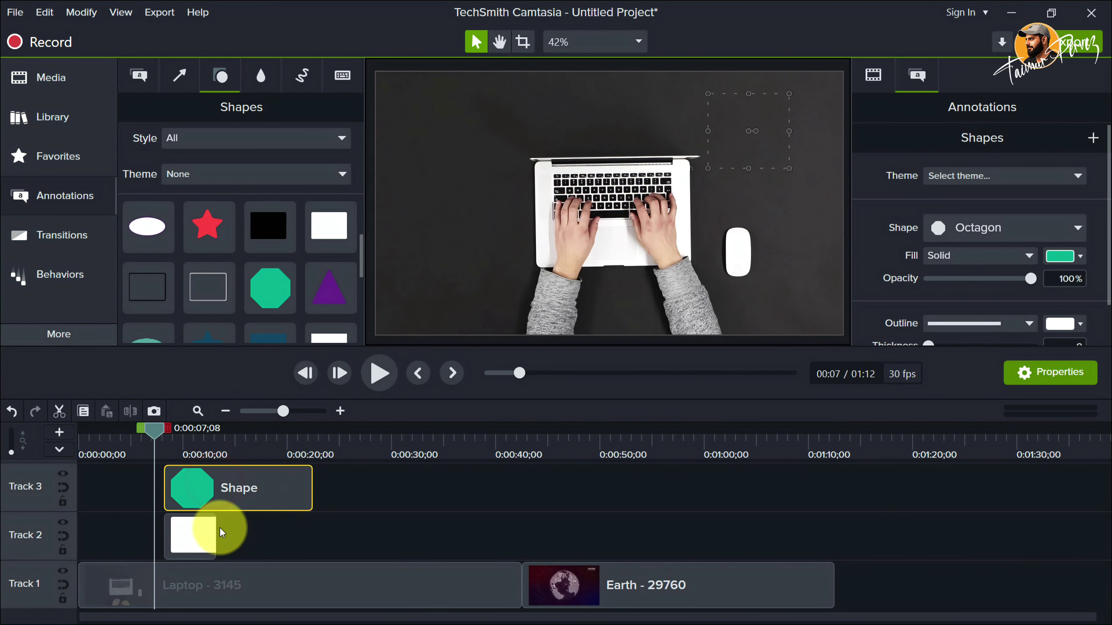
pyautogui.click(209, 534)
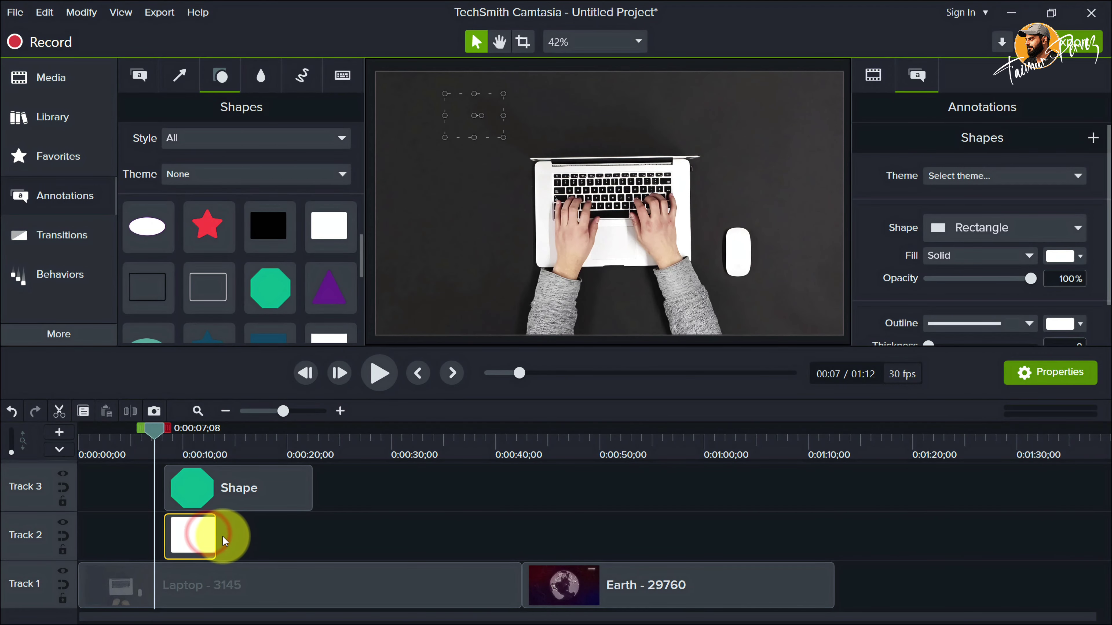
pyautogui.moveTo(216, 537); pyautogui.dragTo(312, 541)
# Step: Scrub through the extended shapes and leave the playhead at 0:00:14;01
pyautogui.click(243, 443)
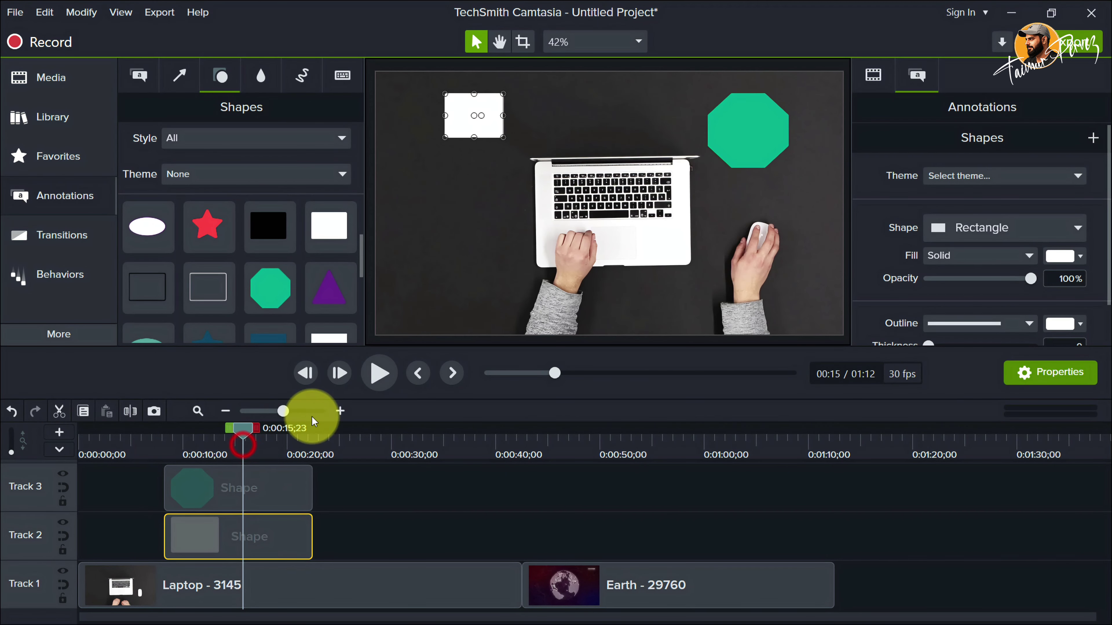
pyautogui.moveTo(237, 433); pyautogui.dragTo(237, 434)
pyautogui.moveTo(292, 448); pyautogui.dragTo(222, 450)
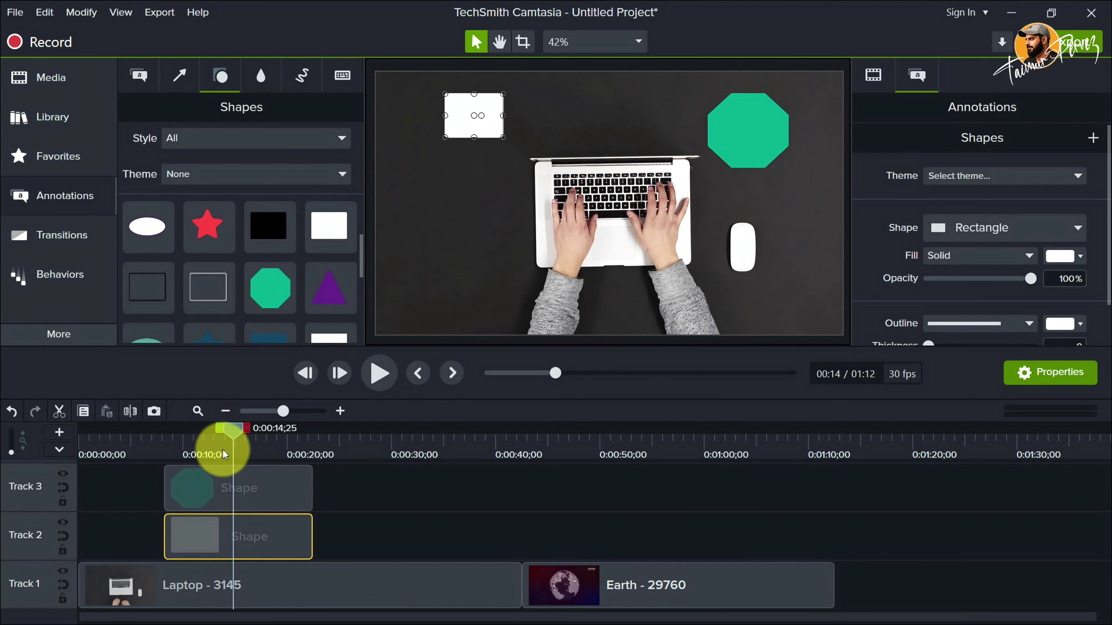
# Step: Delete the green octagon shape from Track 3
pyautogui.click(295, 500)
pyautogui.click(767, 171)
pyautogui.click(761, 163)
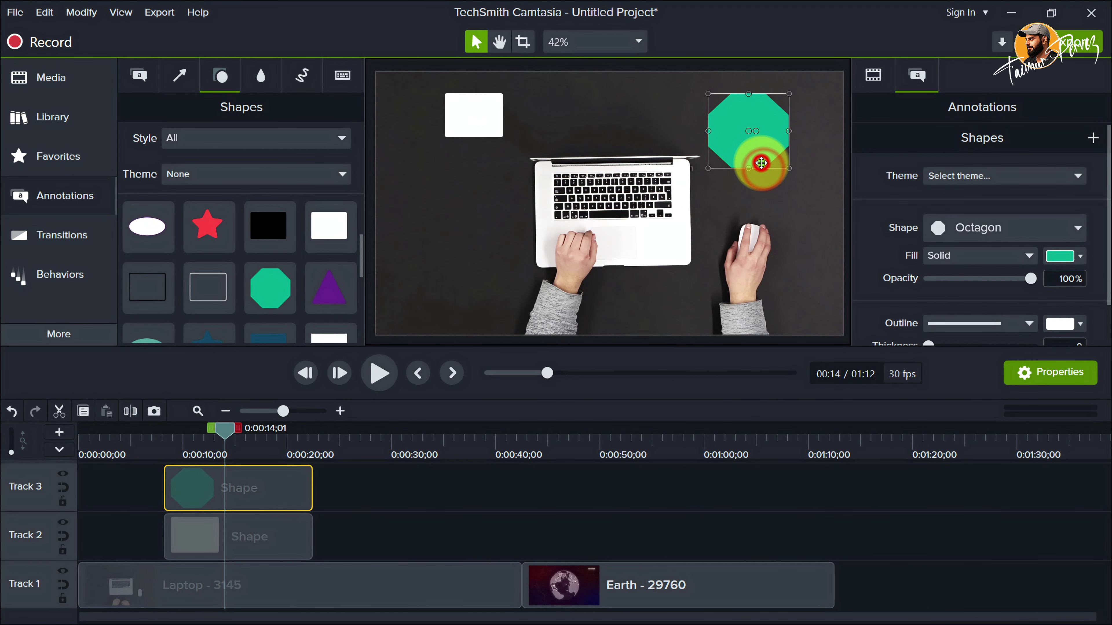
pyautogui.press('Delete')
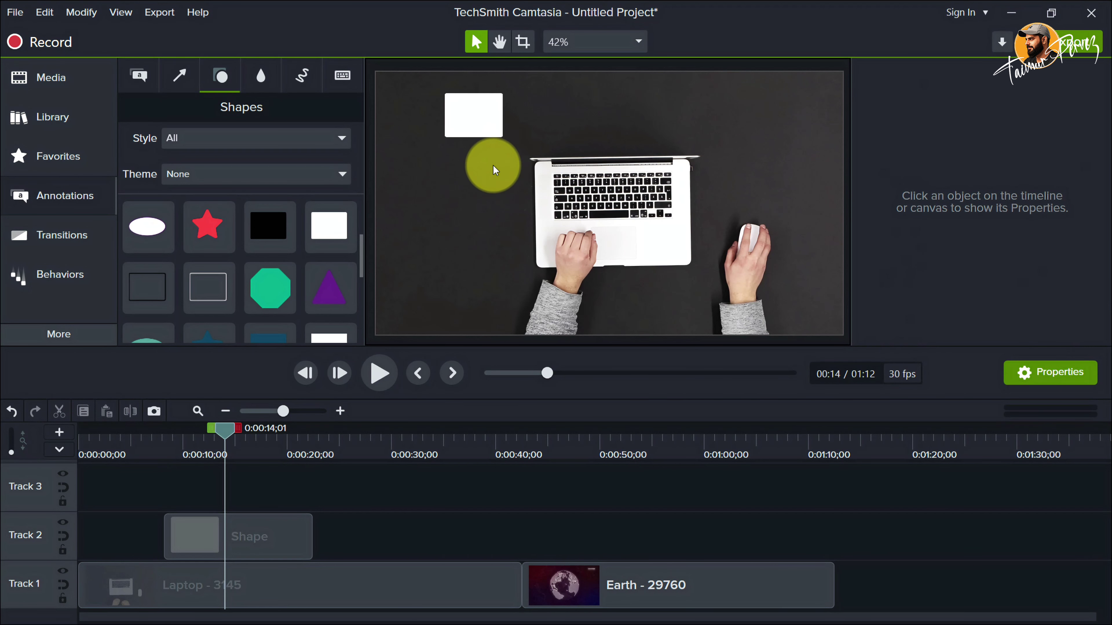
# Step: Stretch the white rectangle to cover the whole canvas, and delete it
pyautogui.moveTo(483, 119); pyautogui.dragTo(843, 338)
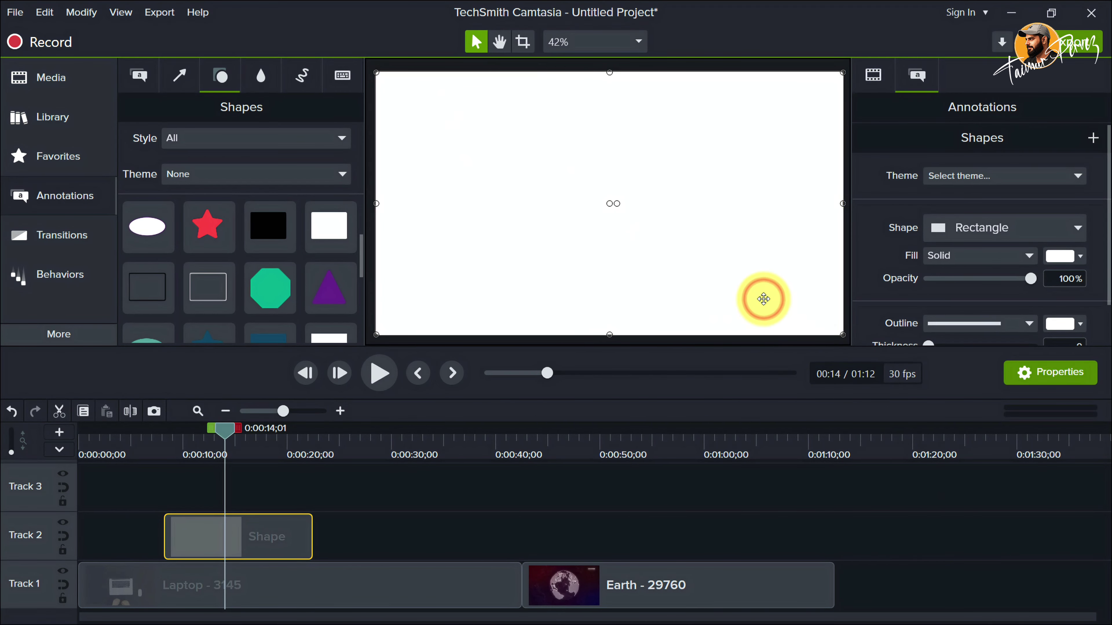
pyautogui.press('Delete')
# Step: Add a Blur annotation to Track 2 at the playhead and position it over the laptop's keyboard
pyautogui.click(258, 81)
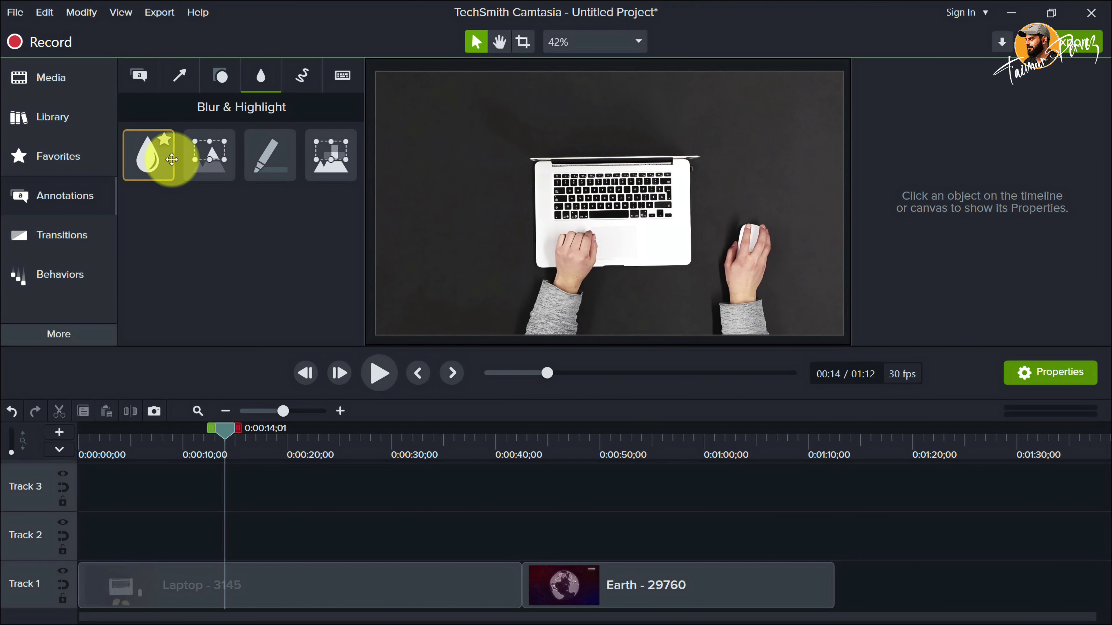
pyautogui.moveTo(161, 157)
pyautogui.mouseDown()
pyautogui.moveTo(218, 280)
pyautogui.moveTo(281, 534)
pyautogui.moveTo(225, 552)
pyautogui.mouseUp()
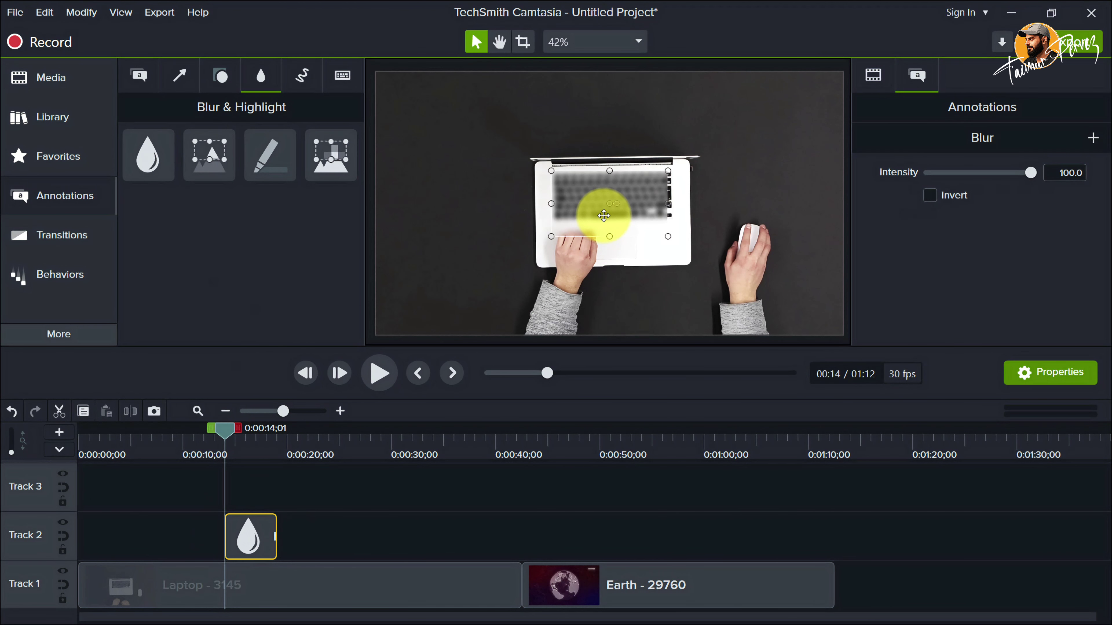
pyautogui.moveTo(604, 218); pyautogui.dragTo(644, 209)
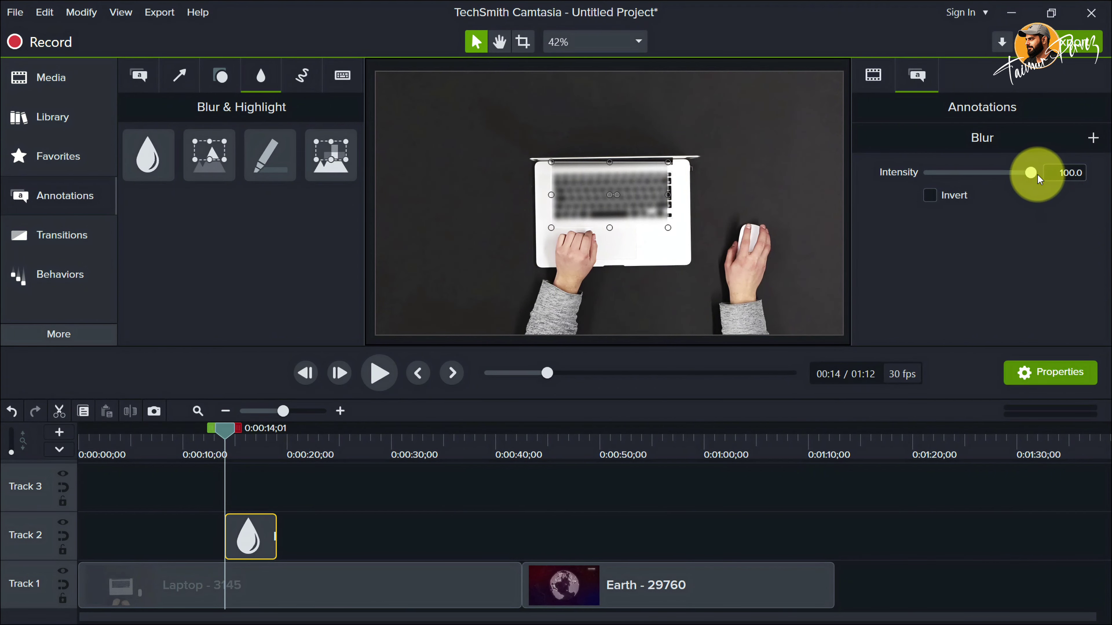
# Step: Try the blur's Invert option on and off at intensity 100, and delete the blur
pyautogui.moveTo(1036, 175)
pyautogui.mouseDown()
pyautogui.moveTo(957, 175)
pyautogui.moveTo(1051, 187)
pyautogui.mouseUp()
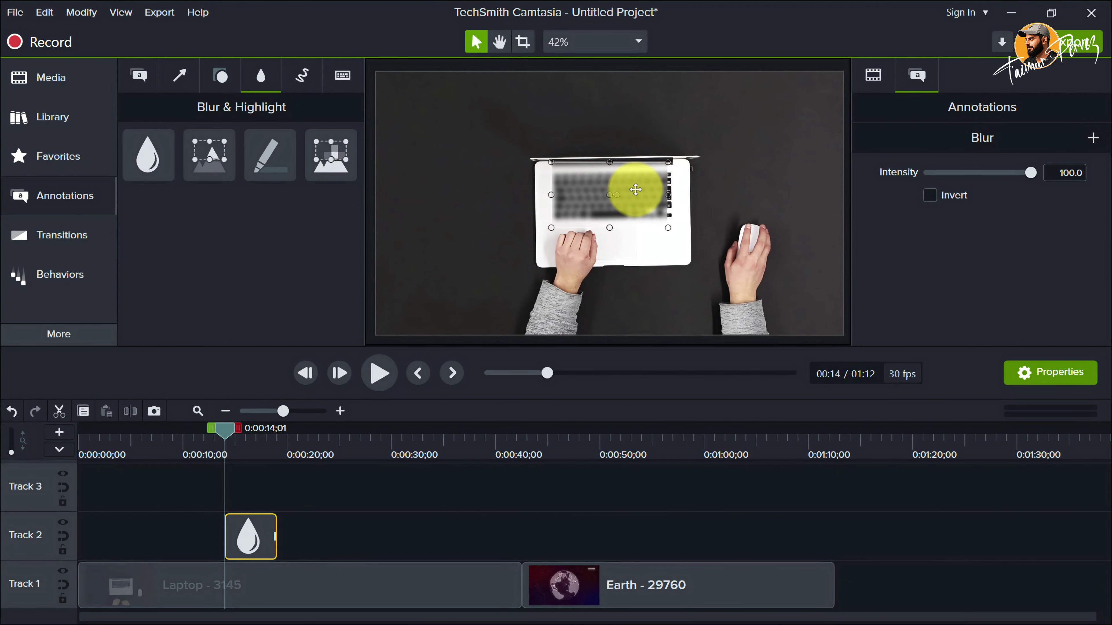
pyautogui.click(932, 196)
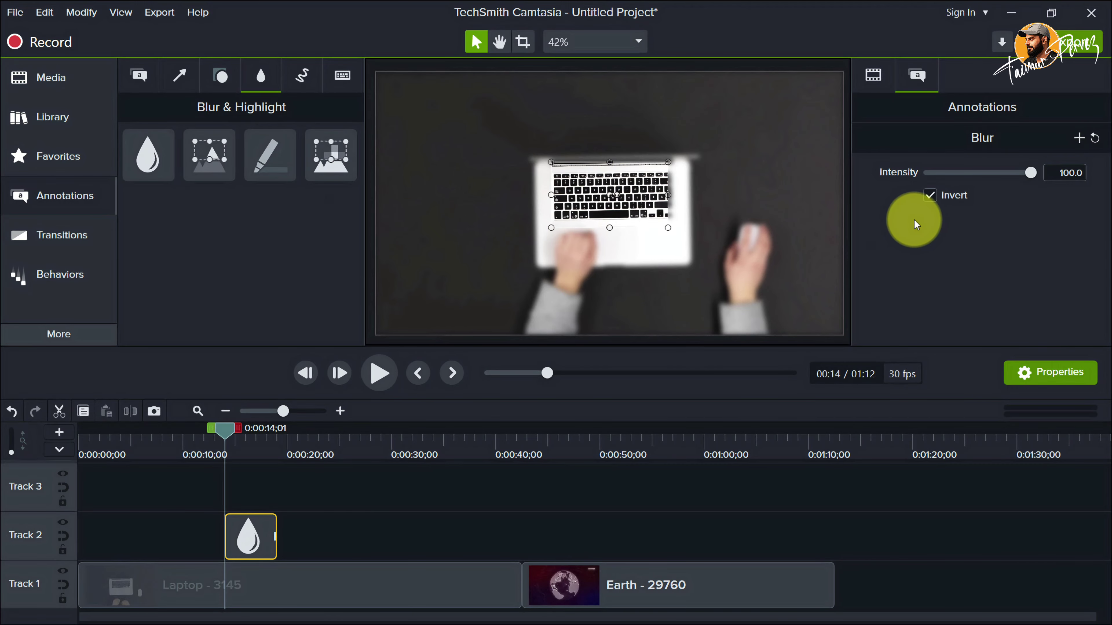
pyautogui.click(932, 196)
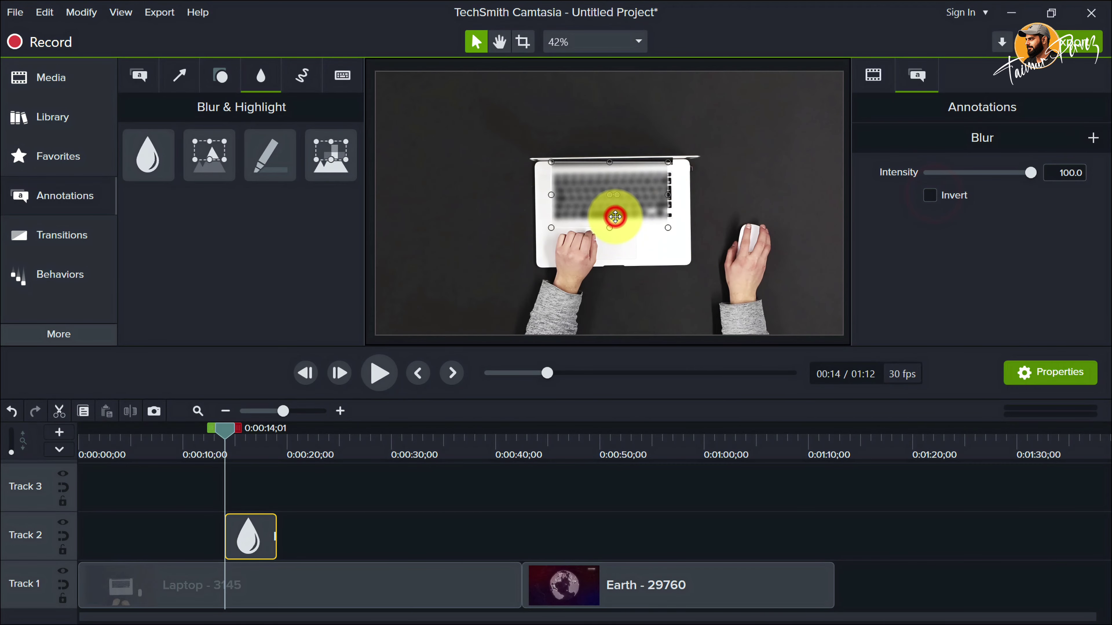
pyautogui.press('Delete')
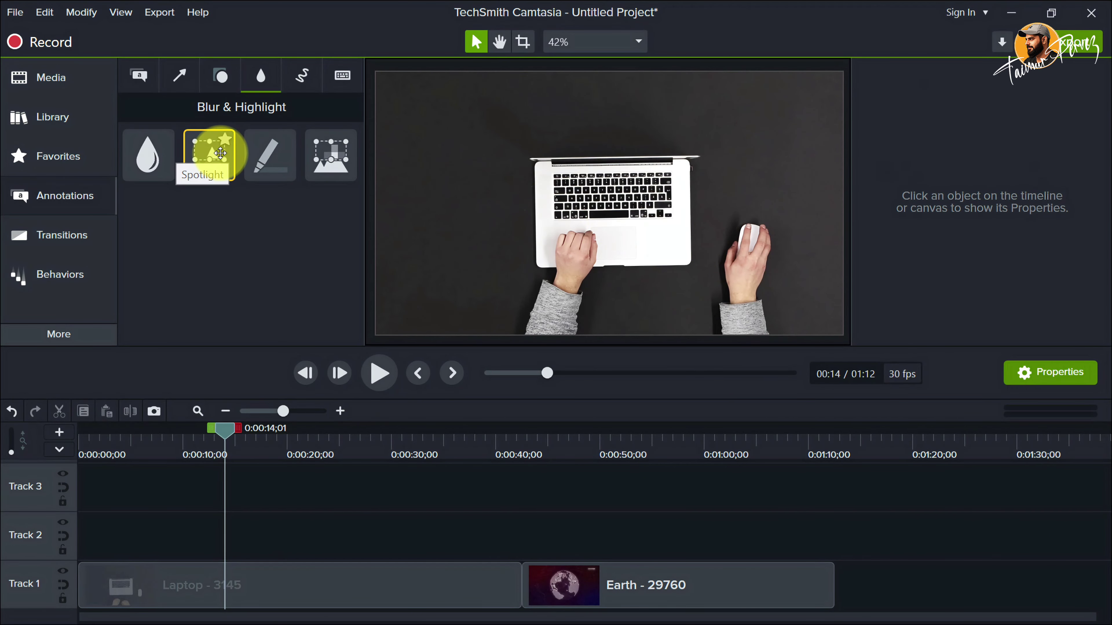
# Step: Add a Spotlight annotation to Track 2 at the playhead and enlarge its area to surround the whole laptop
pyautogui.moveTo(220, 152); pyautogui.dragTo(228, 534)
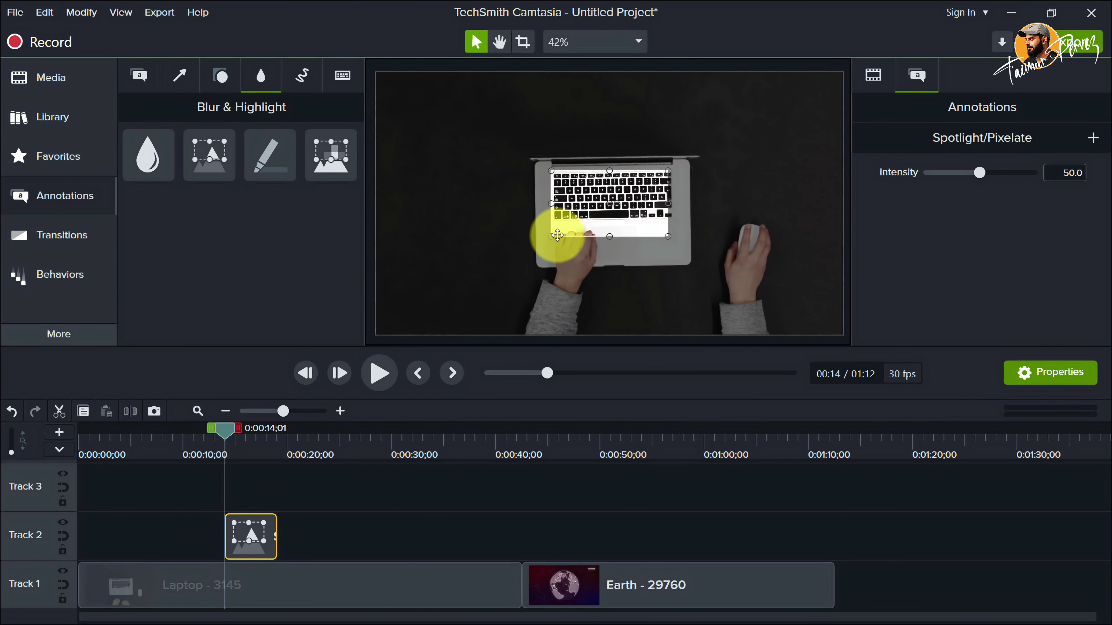
pyautogui.moveTo(551, 237); pyautogui.dragTo(513, 287)
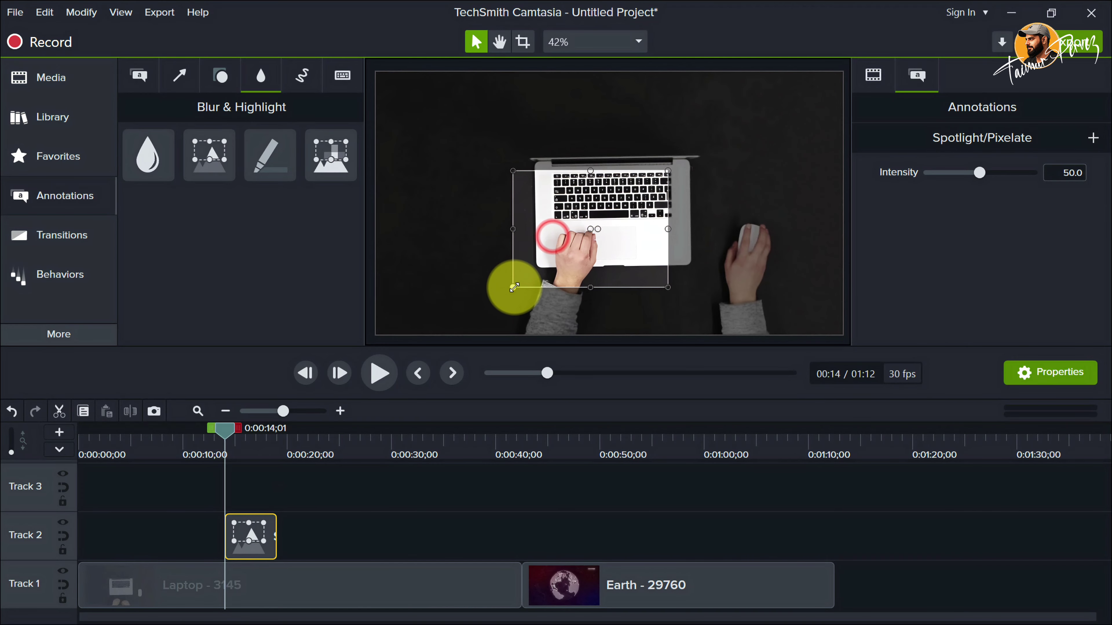
pyautogui.moveTo(667, 172); pyautogui.dragTo(750, 140)
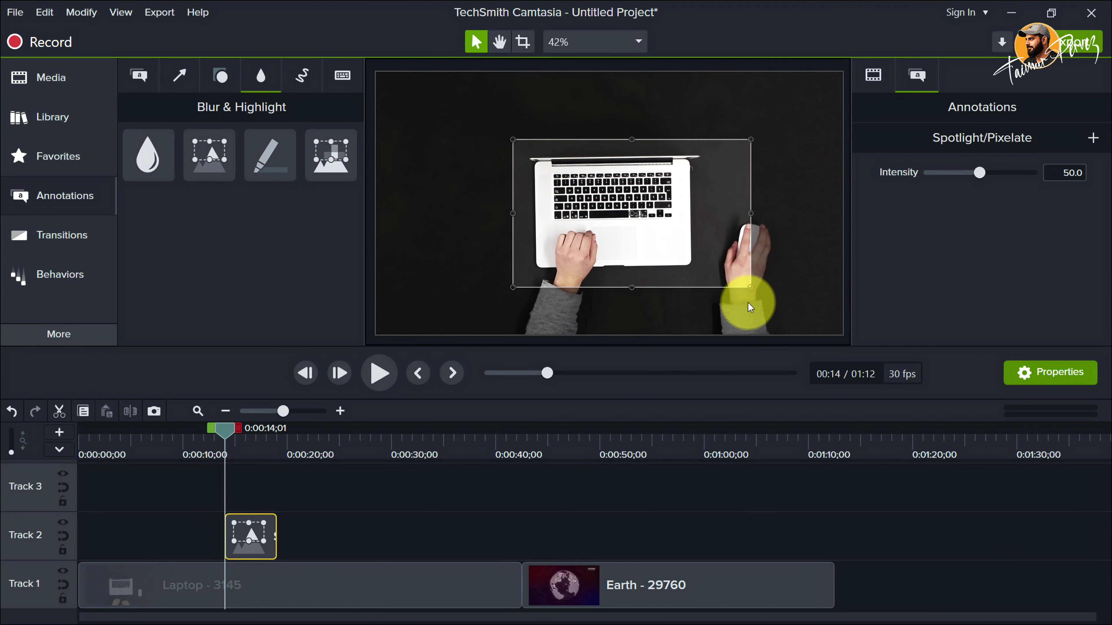
# Step: Delete the Spotlight annotation from the laptop video
pyautogui.click(754, 214)
pyautogui.click(705, 218)
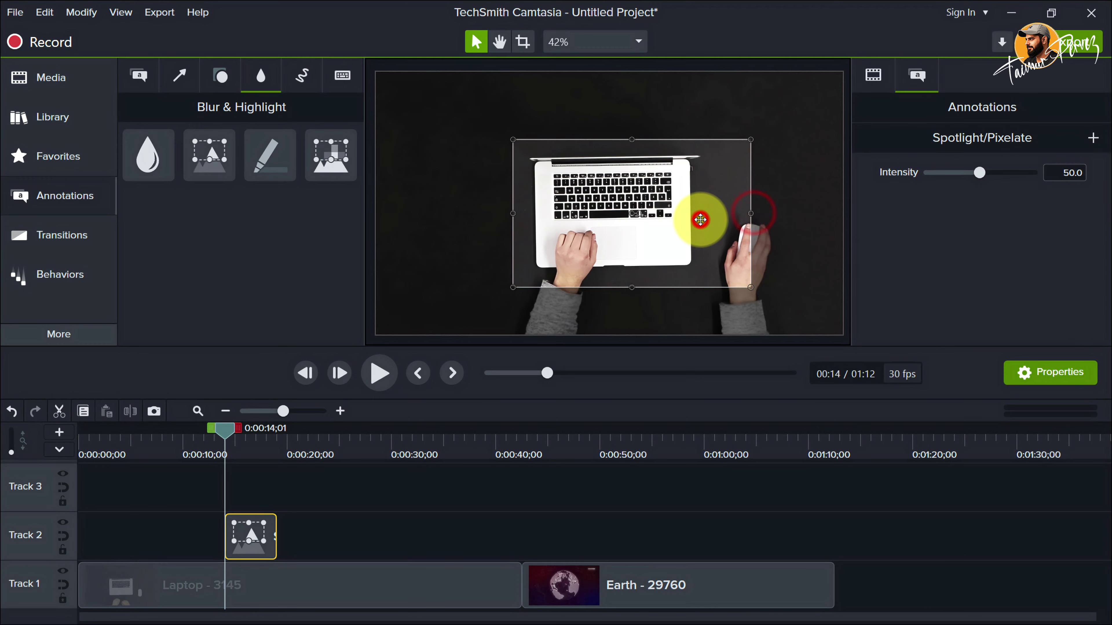
pyautogui.press('Delete')
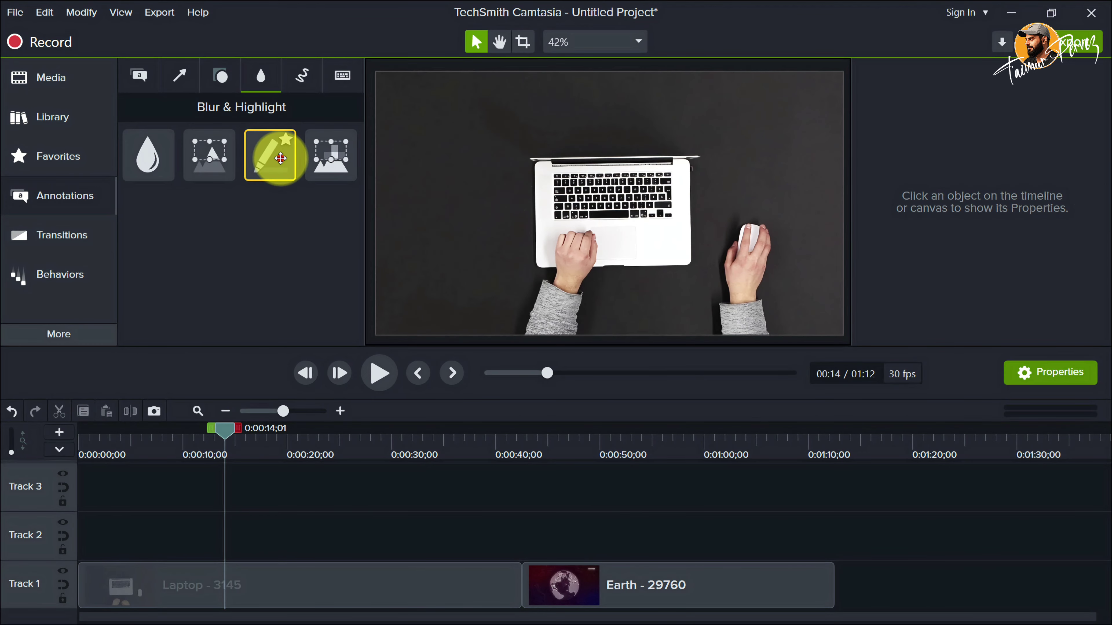
# Step: Try a yellow Highlighter annotation on Track 2 over the hand and computer mouse, and delete it
pyautogui.moveTo(268, 154)
pyautogui.mouseDown()
pyautogui.moveTo(268, 484)
pyautogui.moveTo(231, 549)
pyautogui.moveTo(231, 511)
pyautogui.mouseUp()
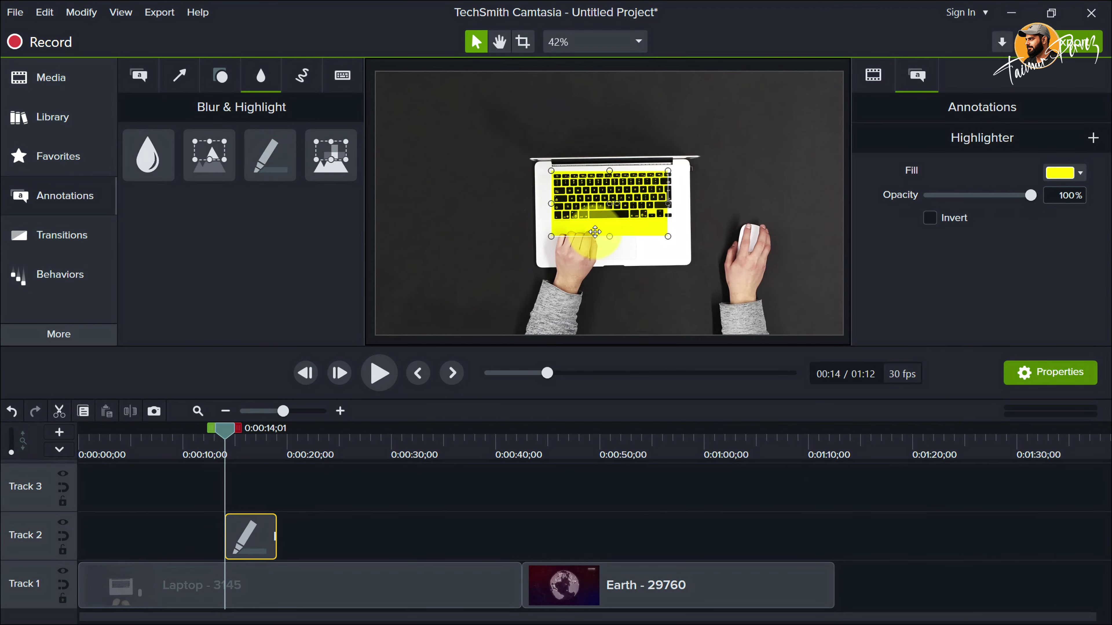
pyautogui.moveTo(604, 223)
pyautogui.mouseDown()
pyautogui.moveTo(557, 320)
pyautogui.moveTo(705, 281)
pyautogui.moveTo(730, 262)
pyautogui.mouseUp()
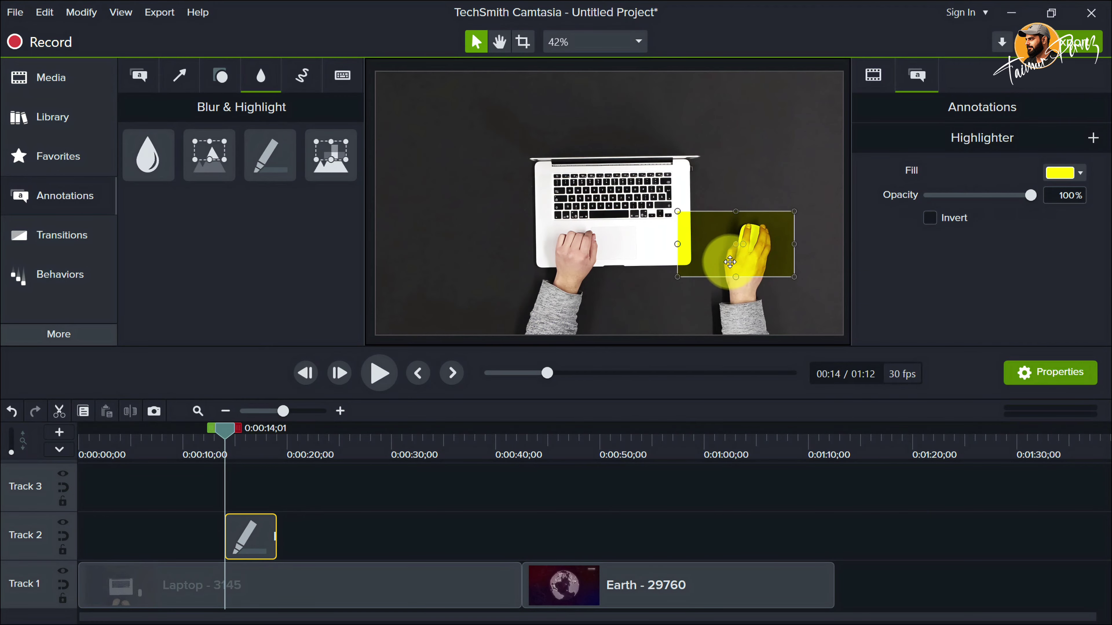
pyautogui.press('Delete')
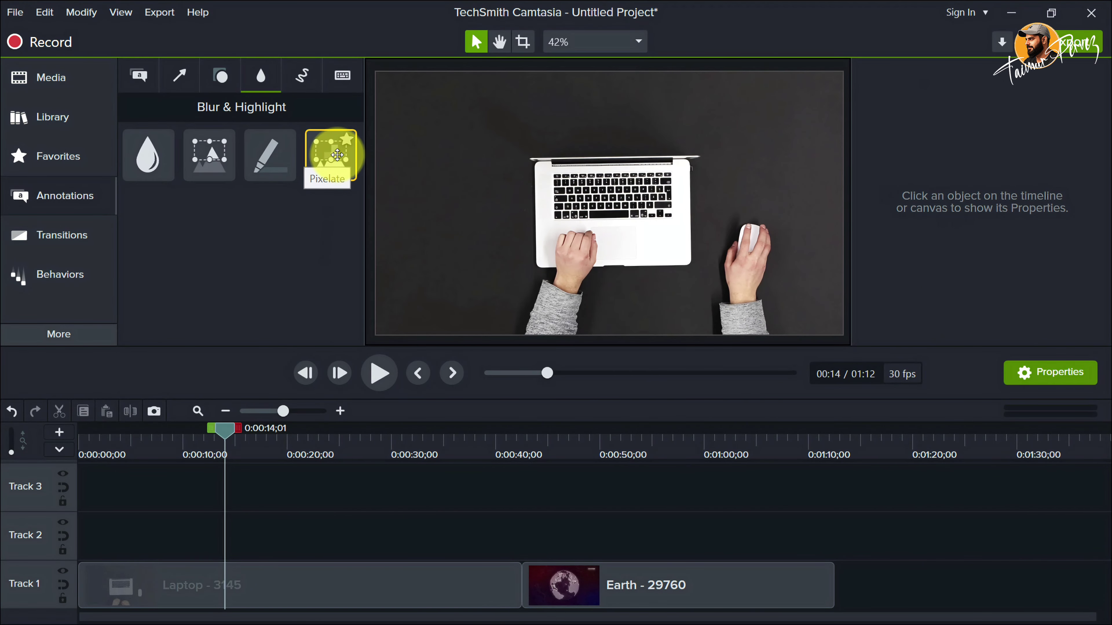
# Step: Try a Pixelate annotation on Track 2, enlarging it over the laptop's keyboard, and delete it
pyautogui.moveTo(337, 155); pyautogui.dragTo(245, 537)
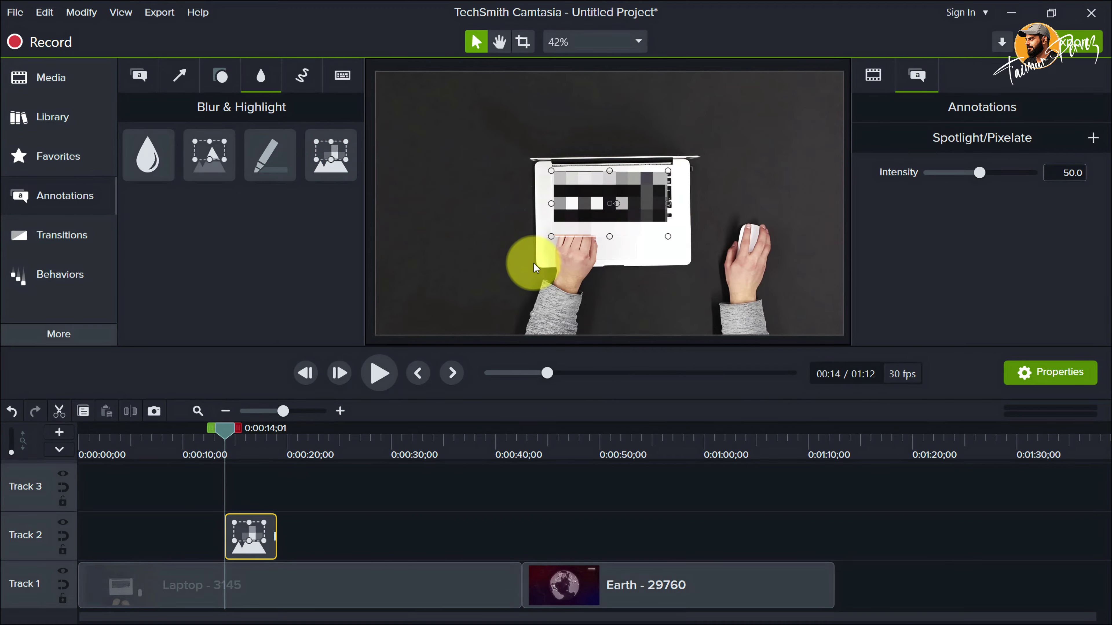
pyautogui.moveTo(599, 215)
pyautogui.mouseDown()
pyautogui.moveTo(640, 273)
pyautogui.moveTo(588, 199)
pyautogui.moveTo(593, 214)
pyautogui.mouseUp()
pyautogui.moveTo(665, 238); pyautogui.dragTo(689, 245)
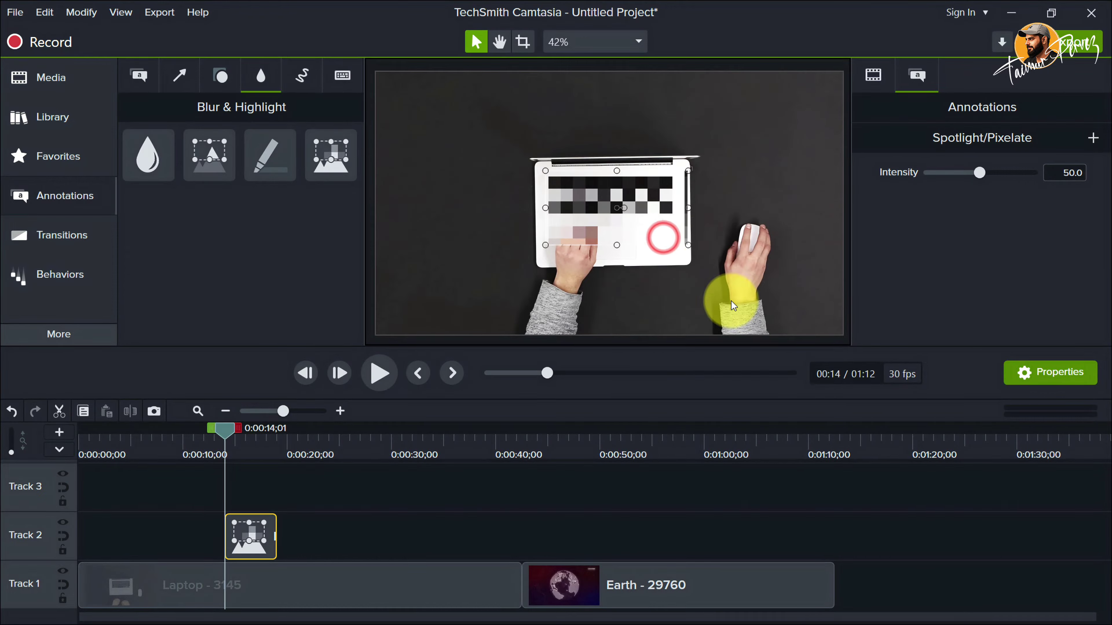
pyautogui.press('Delete')
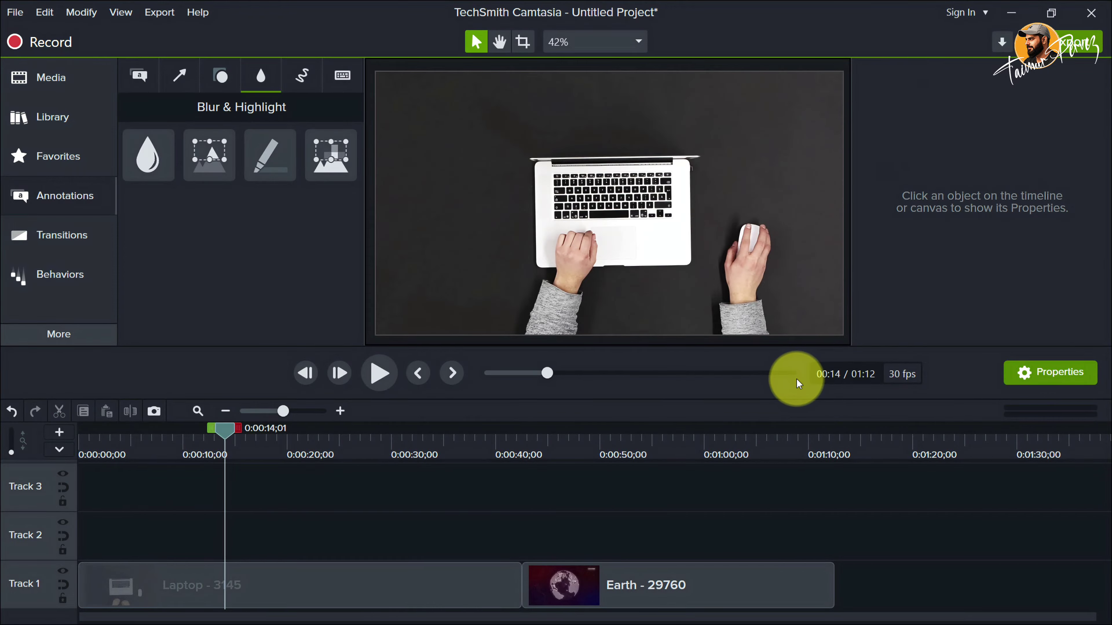
# Step: Place a red Sketch Motion circle around the hand on the laptop, set its thickness to 14, and preview its animation
pyautogui.click(303, 79)
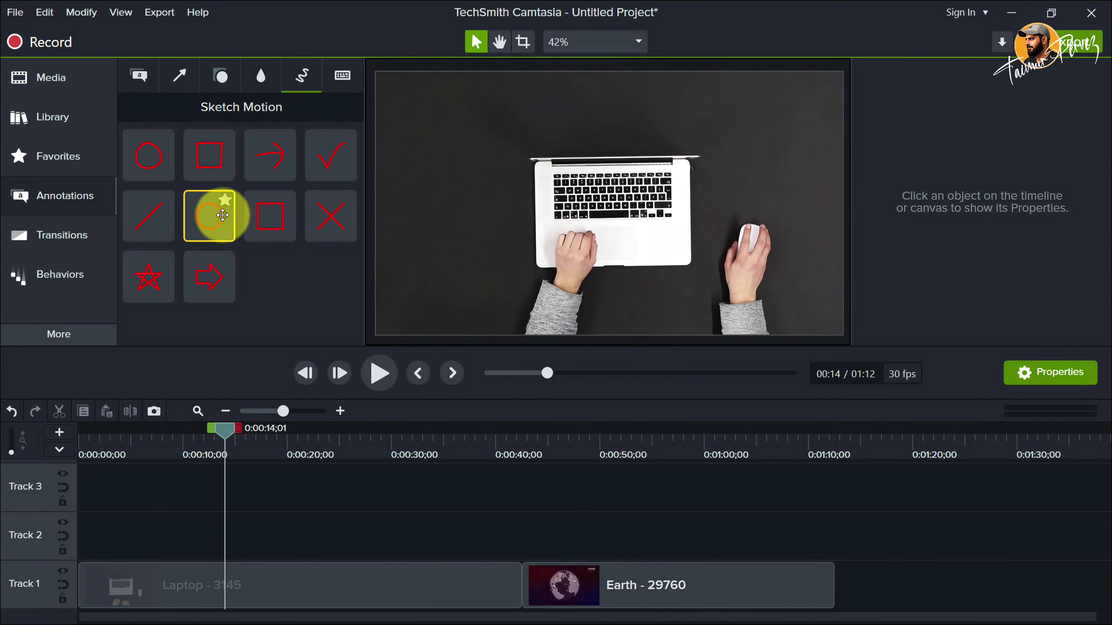
pyautogui.moveTo(219, 215)
pyautogui.mouseDown()
pyautogui.moveTo(473, 270)
pyautogui.moveTo(571, 251)
pyautogui.mouseUp()
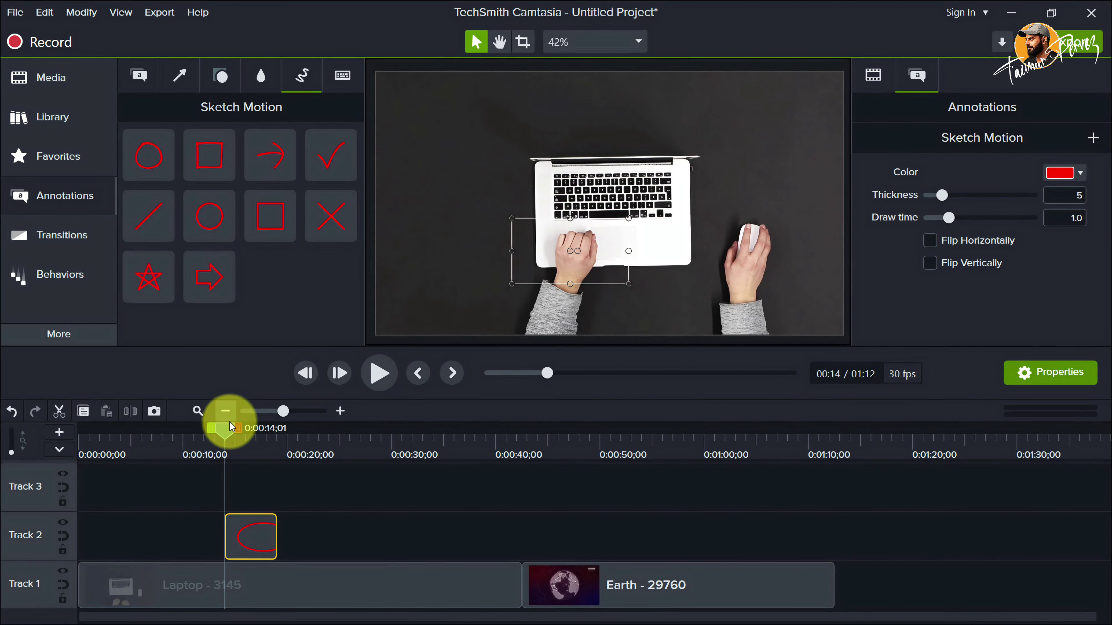
pyautogui.moveTo(232, 427)
pyautogui.mouseDown()
pyautogui.moveTo(250, 444)
pyautogui.moveTo(236, 442)
pyautogui.mouseUp()
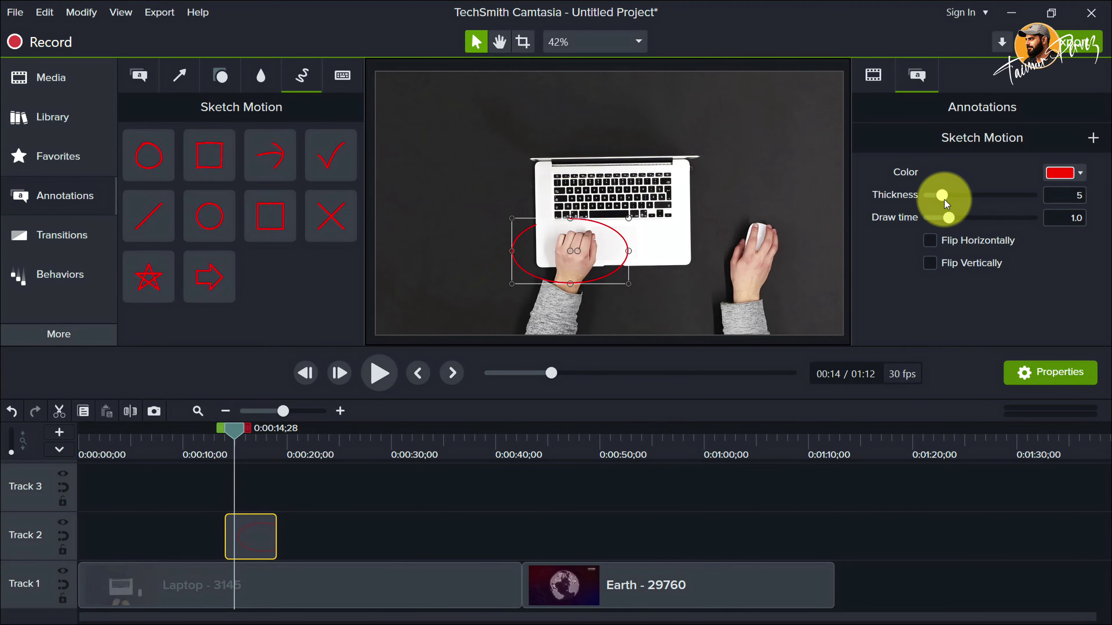
pyautogui.moveTo(944, 195); pyautogui.dragTo(992, 196)
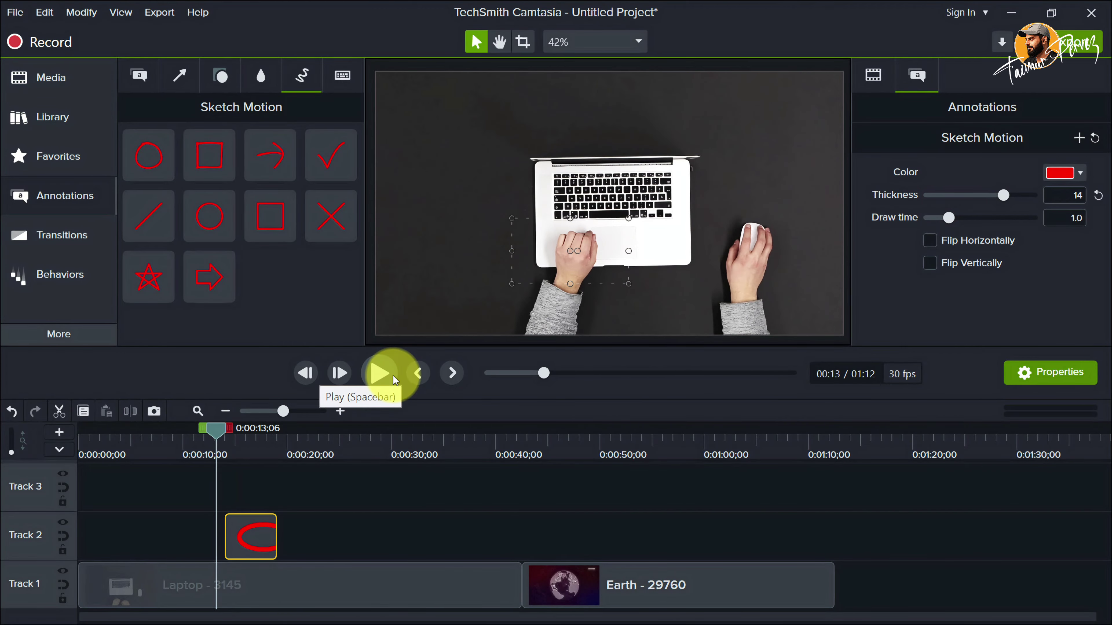
pyautogui.click(379, 373)
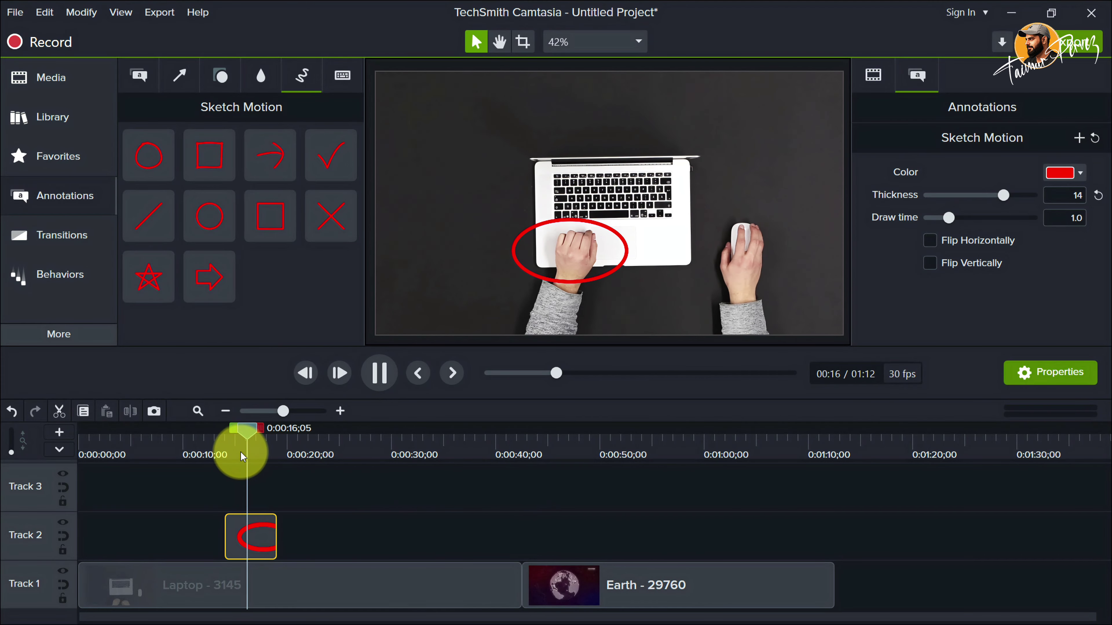
pyautogui.click(380, 374)
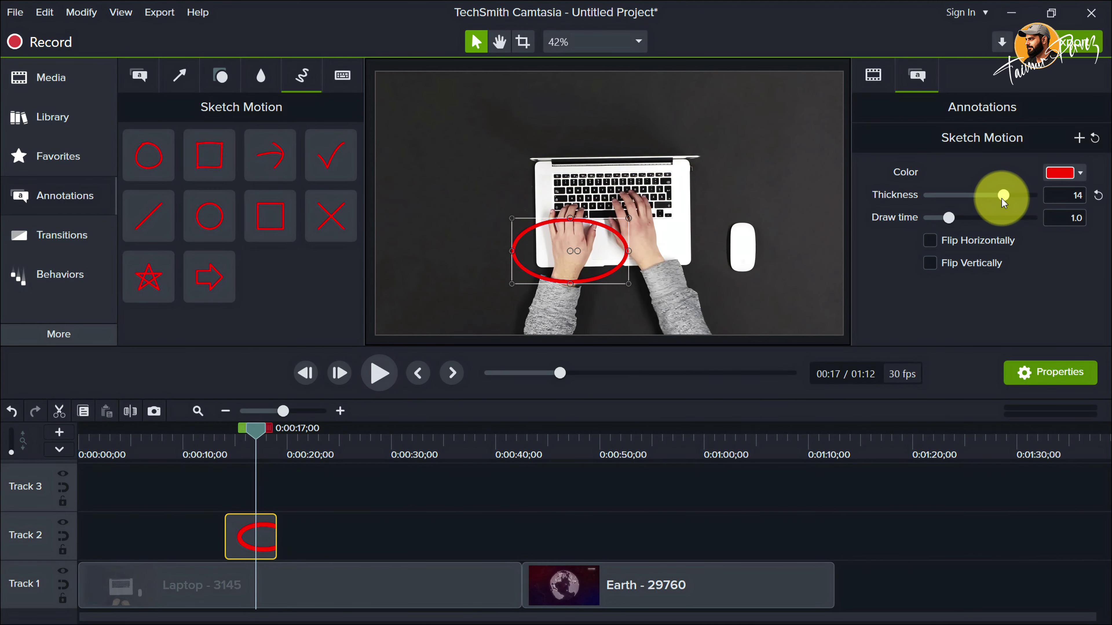
# Step: Set the sketched circle's draw time to 1.5 and play back the slower drawing animation
pyautogui.moveTo(946, 219); pyautogui.dragTo(957, 221)
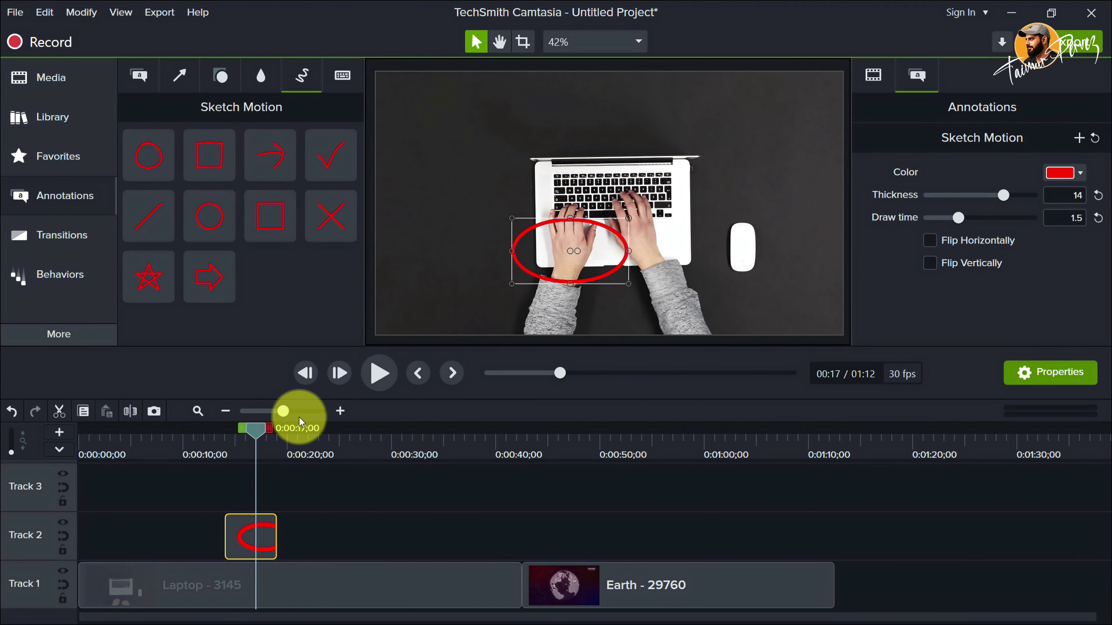
pyautogui.moveTo(260, 429); pyautogui.dragTo(220, 436)
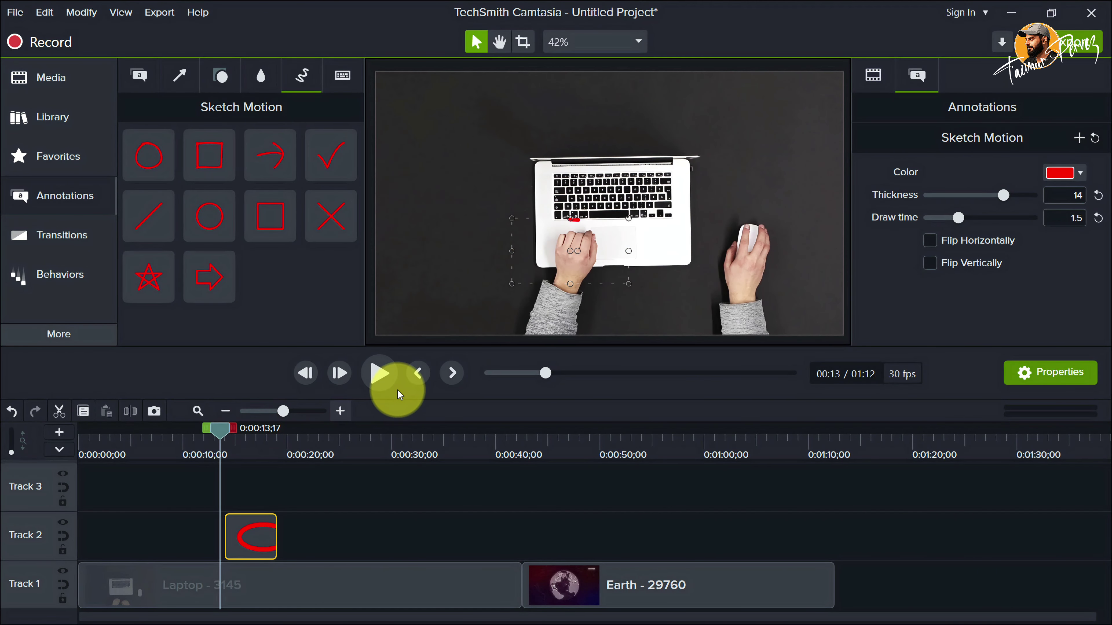
pyautogui.click(386, 377)
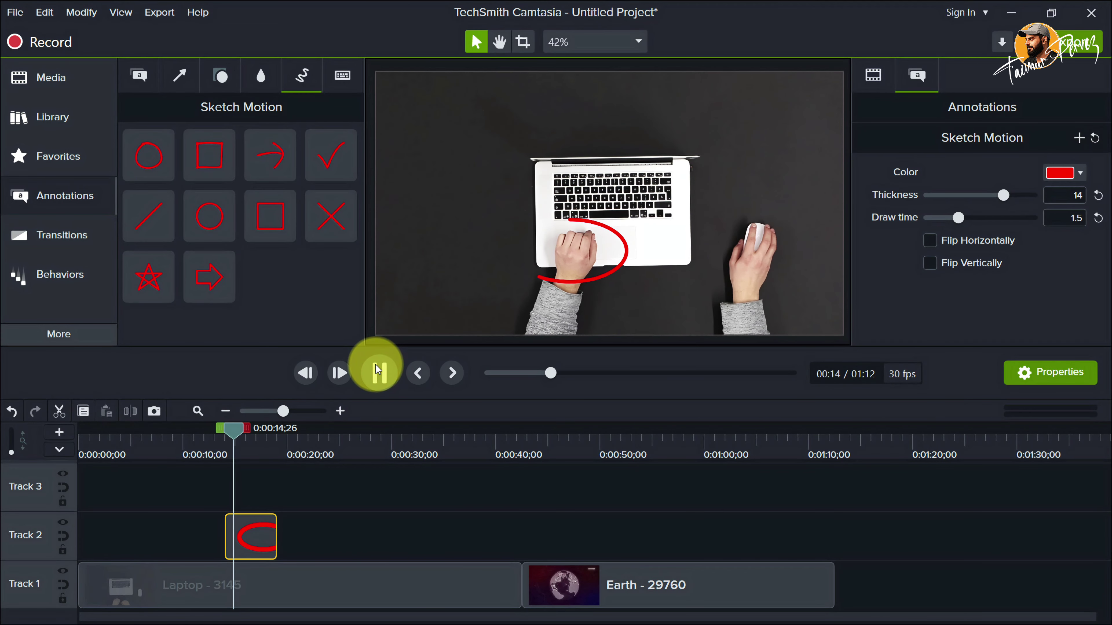
pyautogui.click(378, 372)
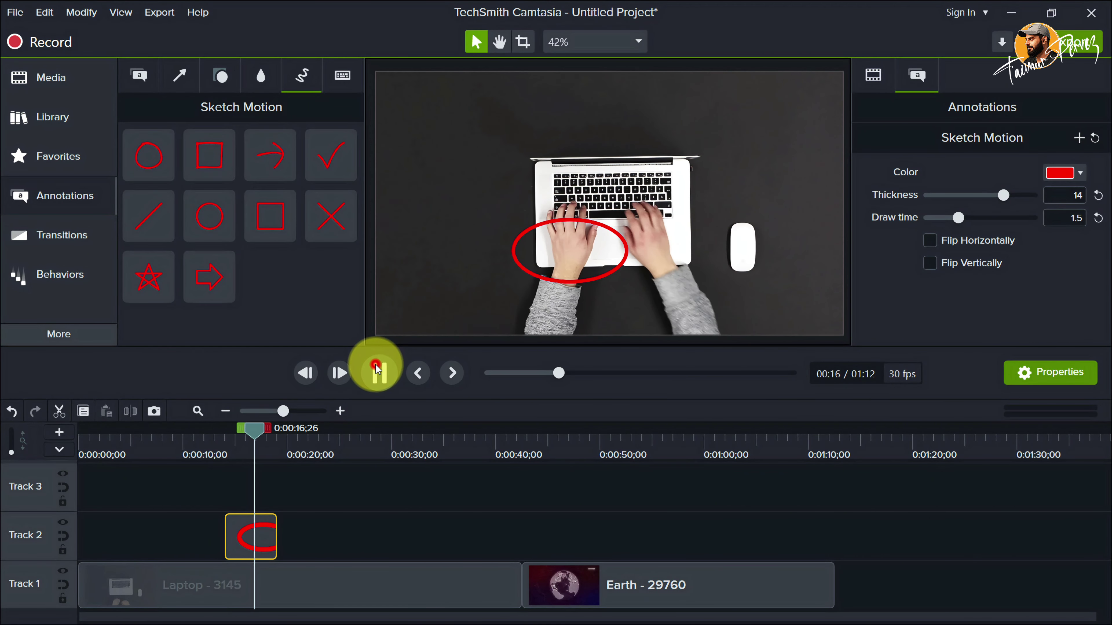
# Step: Add a Sketch Motion arrow pointing at the laptop's upper left corner and preview how it is drawn
pyautogui.moveTo(276, 159)
pyautogui.mouseDown()
pyautogui.moveTo(402, 208)
pyautogui.moveTo(475, 175)
pyautogui.mouseUp()
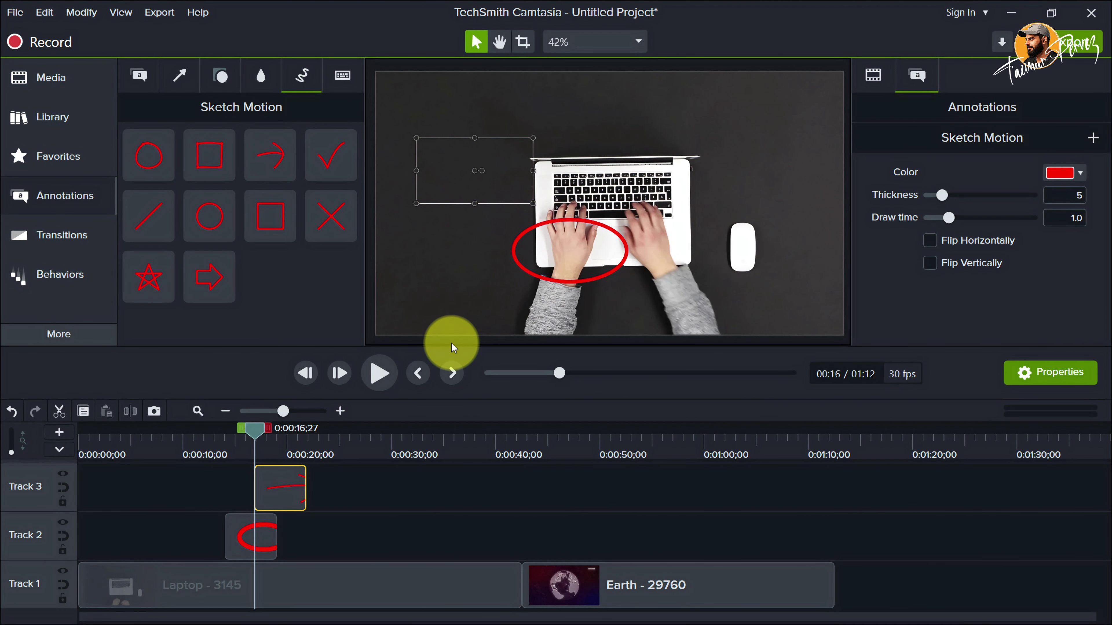
pyautogui.click(371, 375)
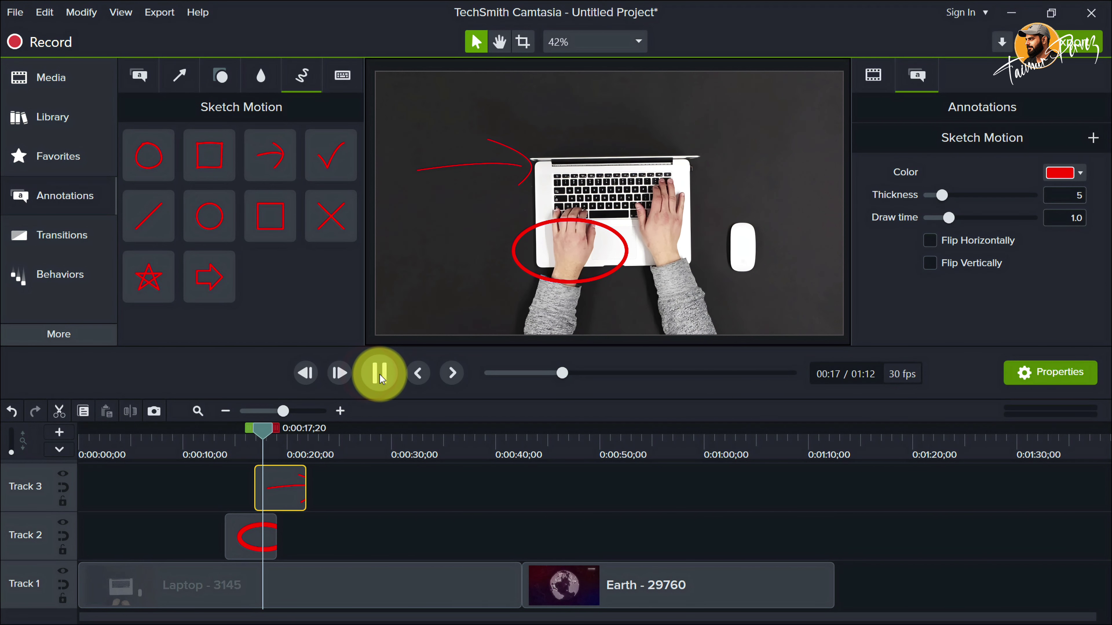
pyautogui.click(381, 375)
# Step: Clear the timeline by deleting the sketched circle and arrow and both the Laptop and Earth clips
pyautogui.moveTo(343, 484); pyautogui.dragTo(219, 544)
pyautogui.press('Delete')
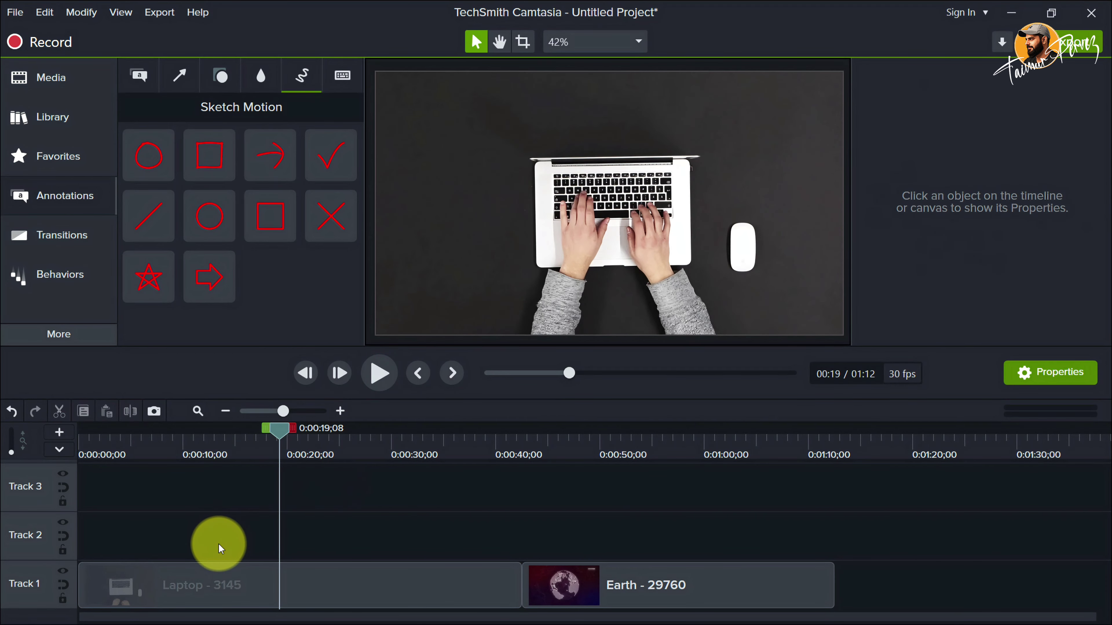
pyautogui.moveTo(281, 443); pyautogui.dragTo(178, 438)
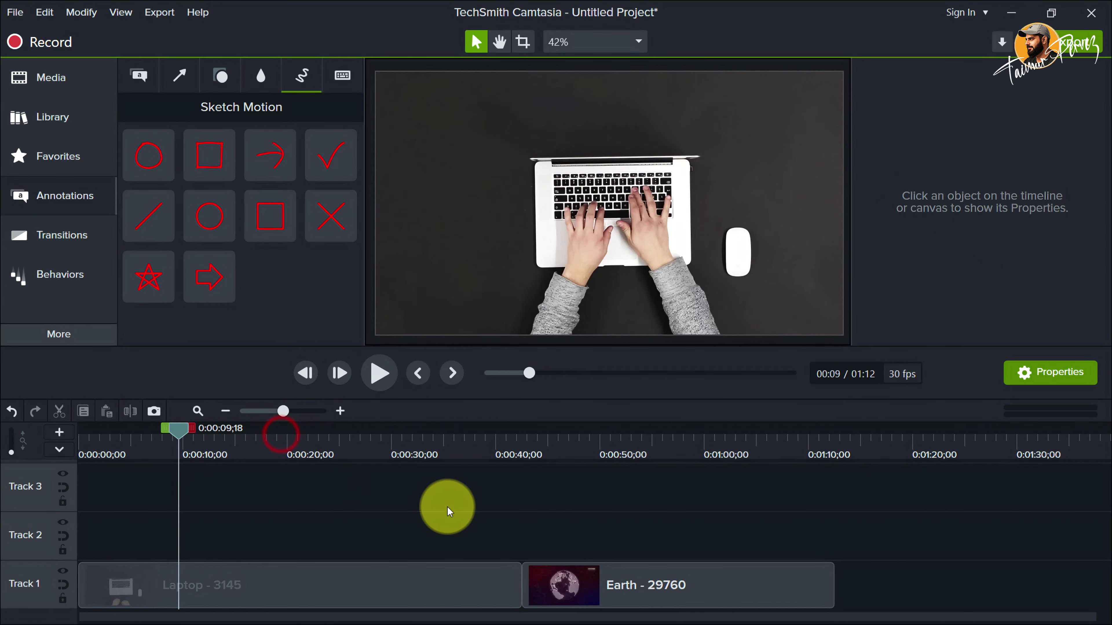
pyautogui.moveTo(939, 544); pyautogui.dragTo(278, 584)
pyautogui.press('Delete')
# Step: Remove the Earth - 29760.mp4 and Laptop - 3145.mp4 videos from the Media Bin
pyautogui.click(49, 75)
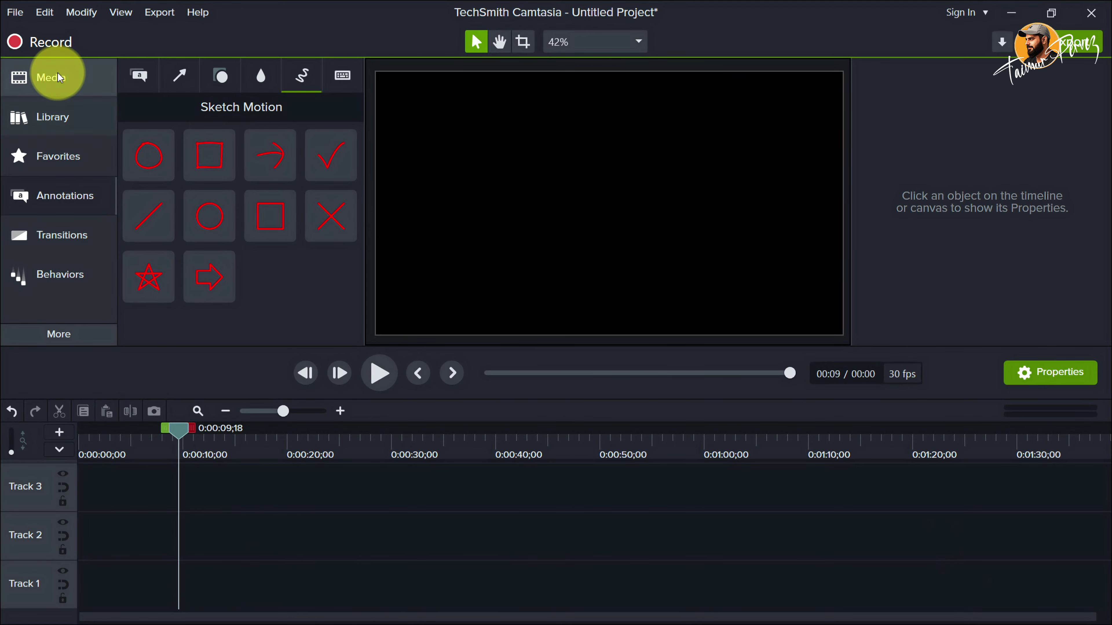
pyautogui.click(231, 276)
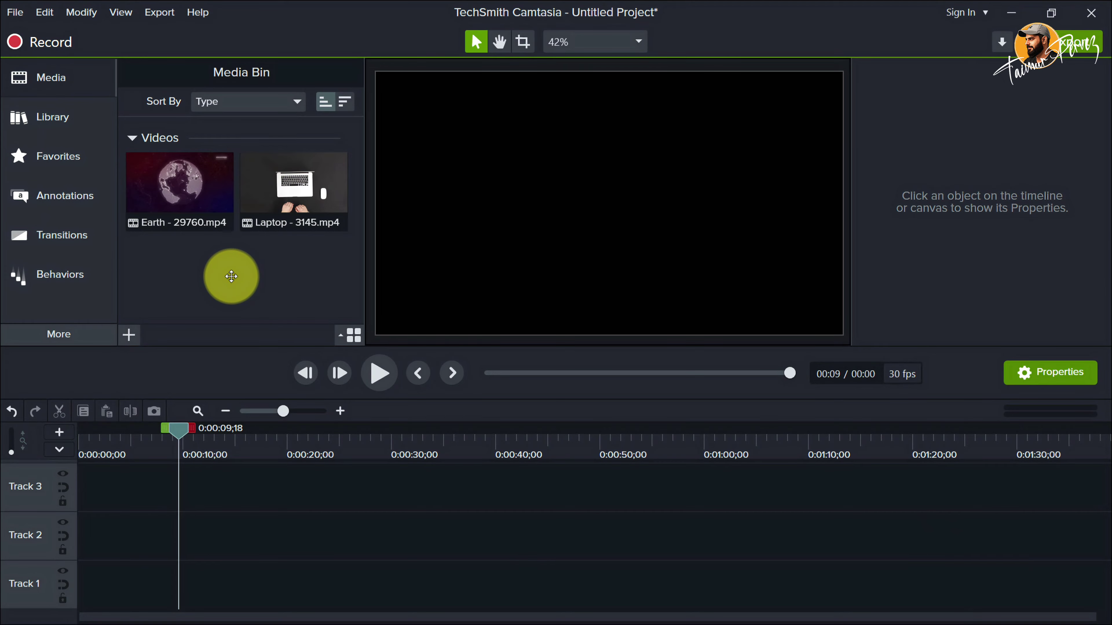
pyautogui.hotkey('ctrl', 'a')
pyautogui.click(231, 276)
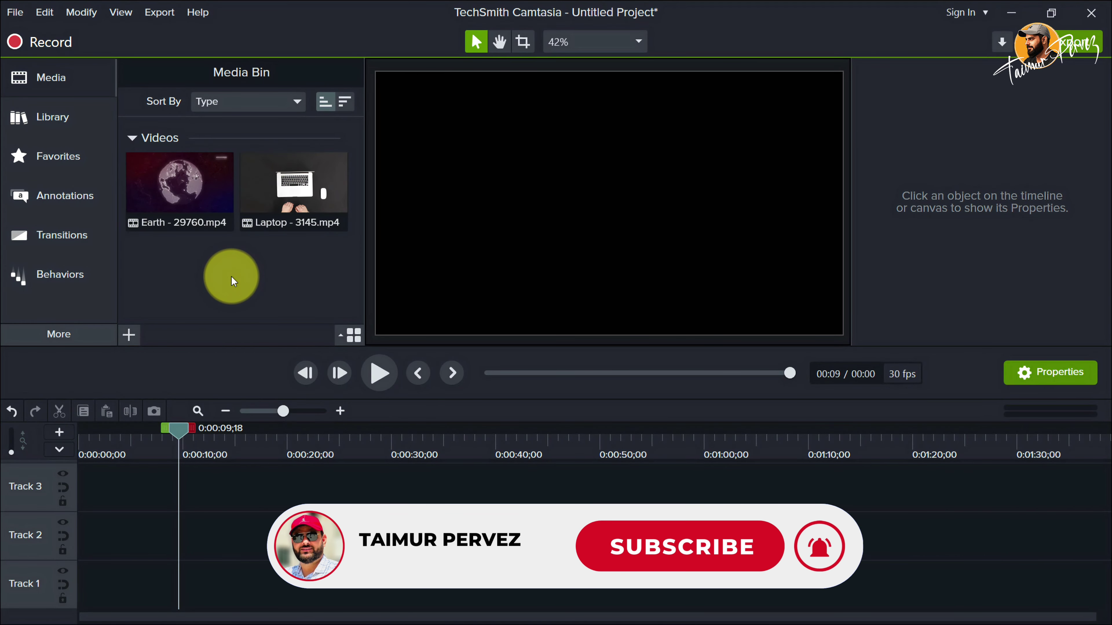
pyautogui.click(231, 276)
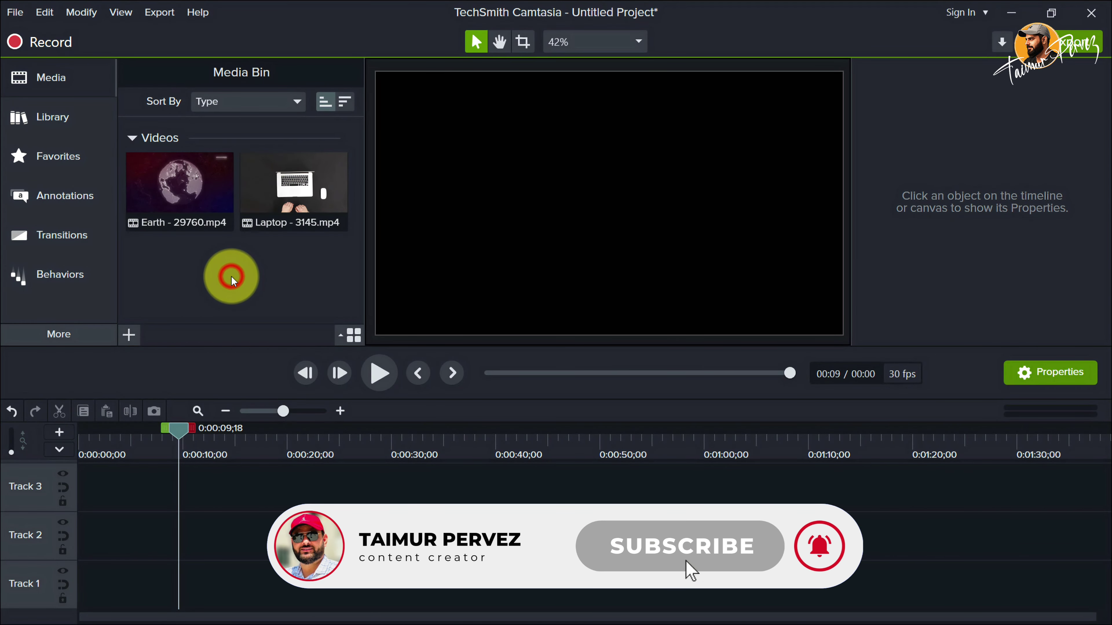
pyautogui.hotkey('ctrl', 'a')
pyautogui.press('Delete')
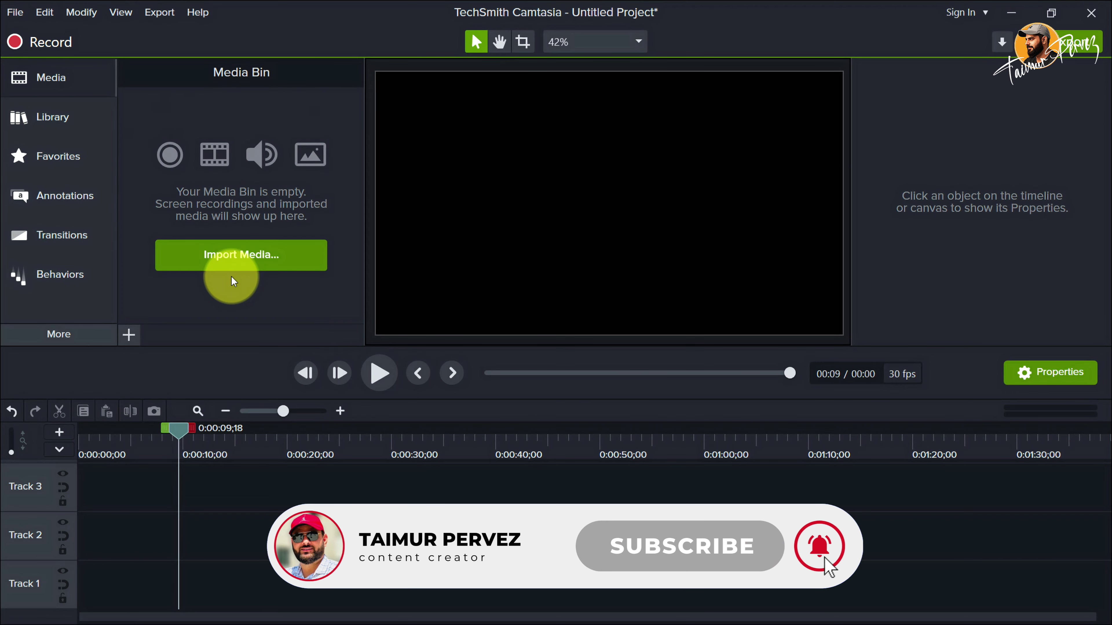
# Step: Import the Camtasia Lesson 01 recording from the 01 Projects folder and add it at the start of the timeline
pyautogui.click(243, 259)
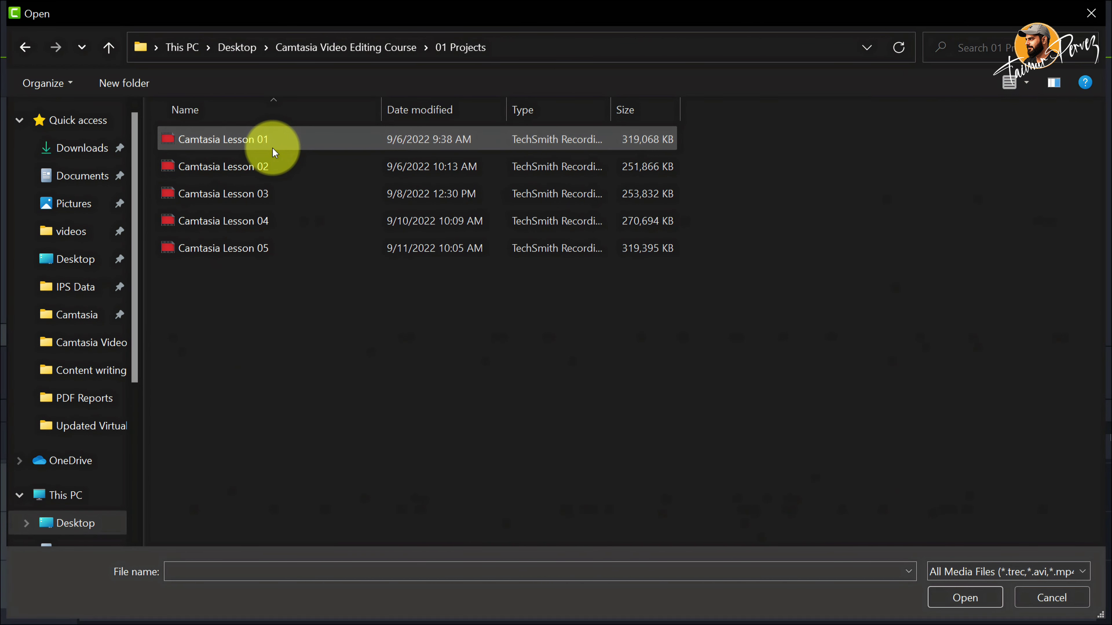
pyautogui.click(273, 139)
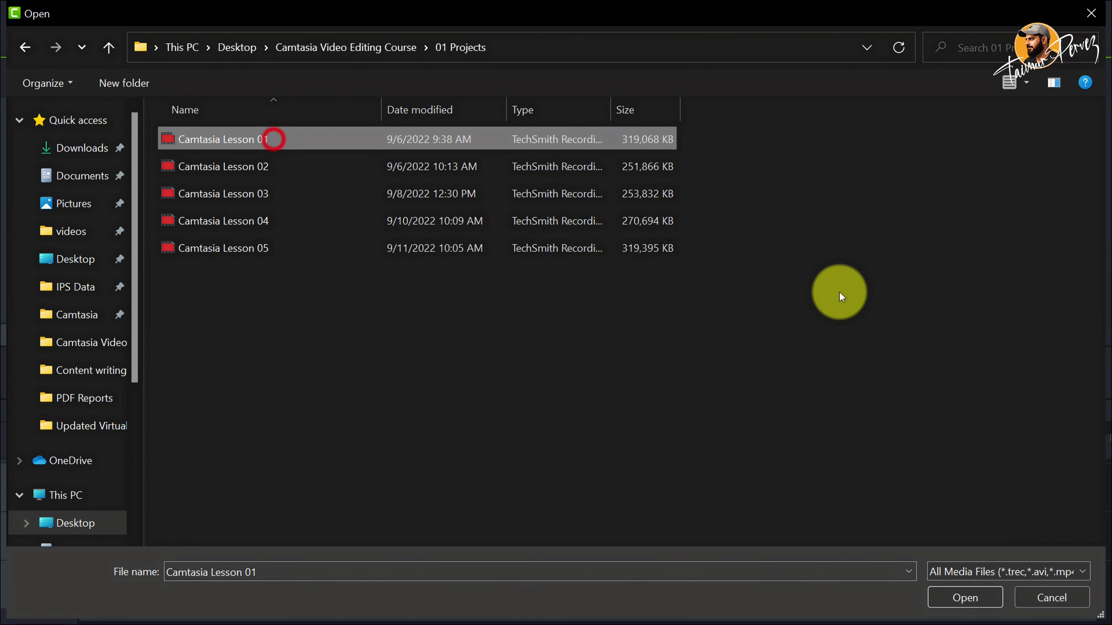
pyautogui.click(981, 599)
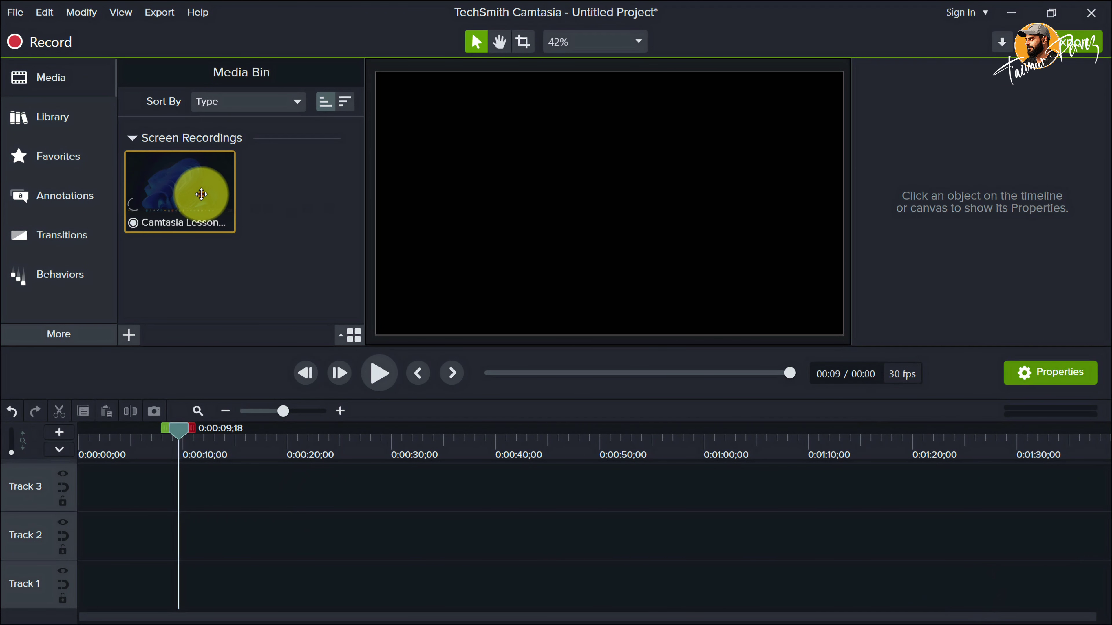
pyautogui.click(201, 194)
pyautogui.doubleClick(179, 432)
pyautogui.rightClick(210, 194)
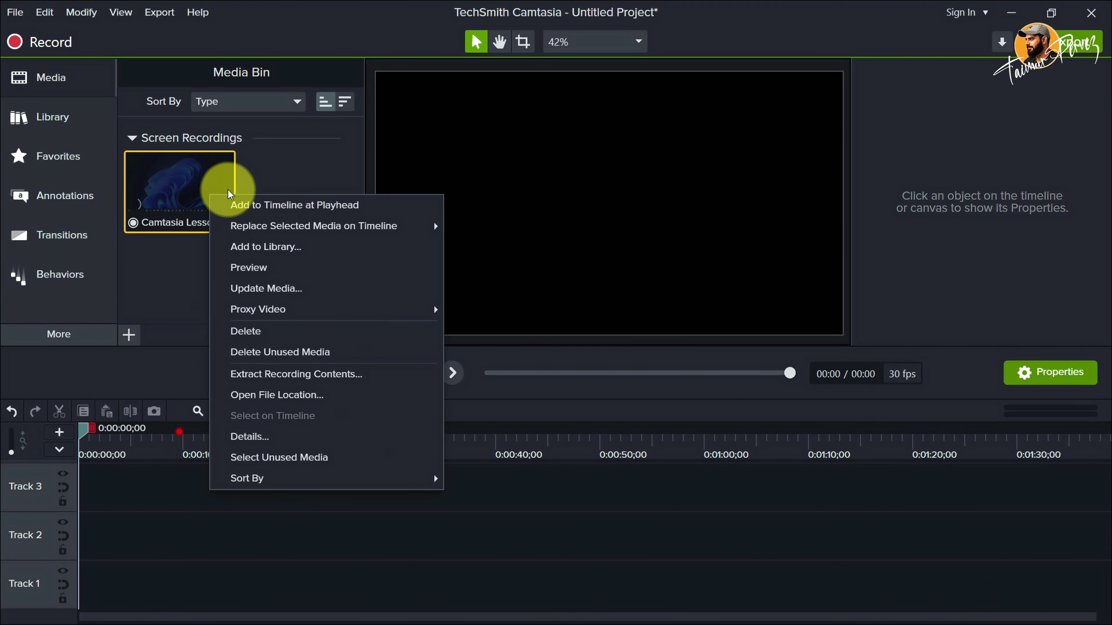
pyautogui.click(243, 205)
# Step: Delete the Camtasia Lesson 01 audio clip and move the screen clip from Track 1 up to Track 2
pyautogui.click(356, 533)
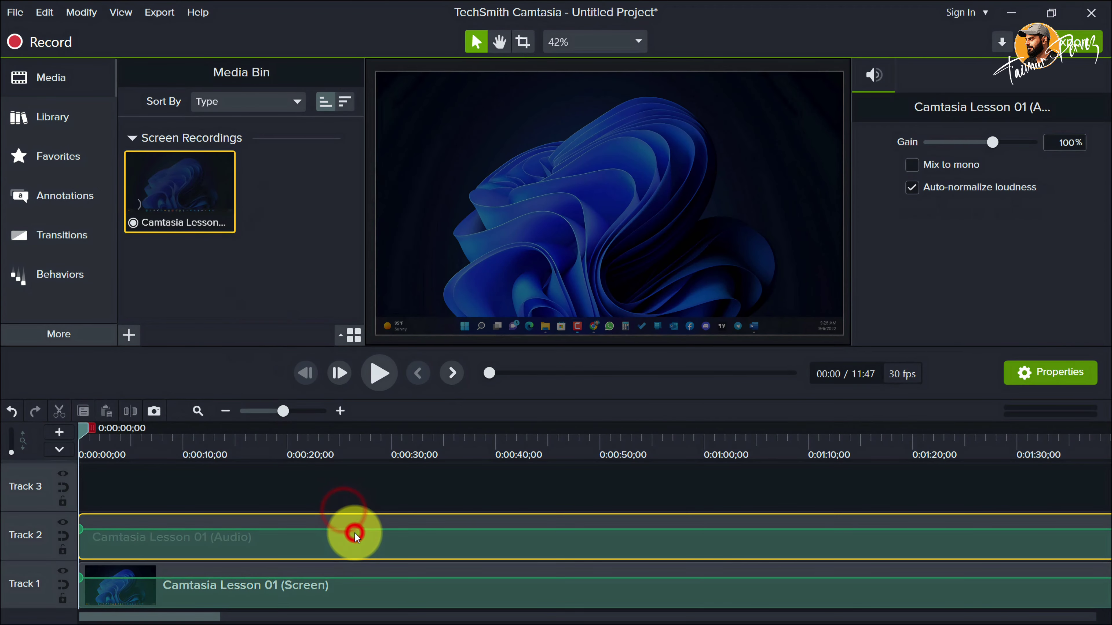
pyautogui.press('Delete')
pyautogui.moveTo(356, 565); pyautogui.dragTo(355, 534)
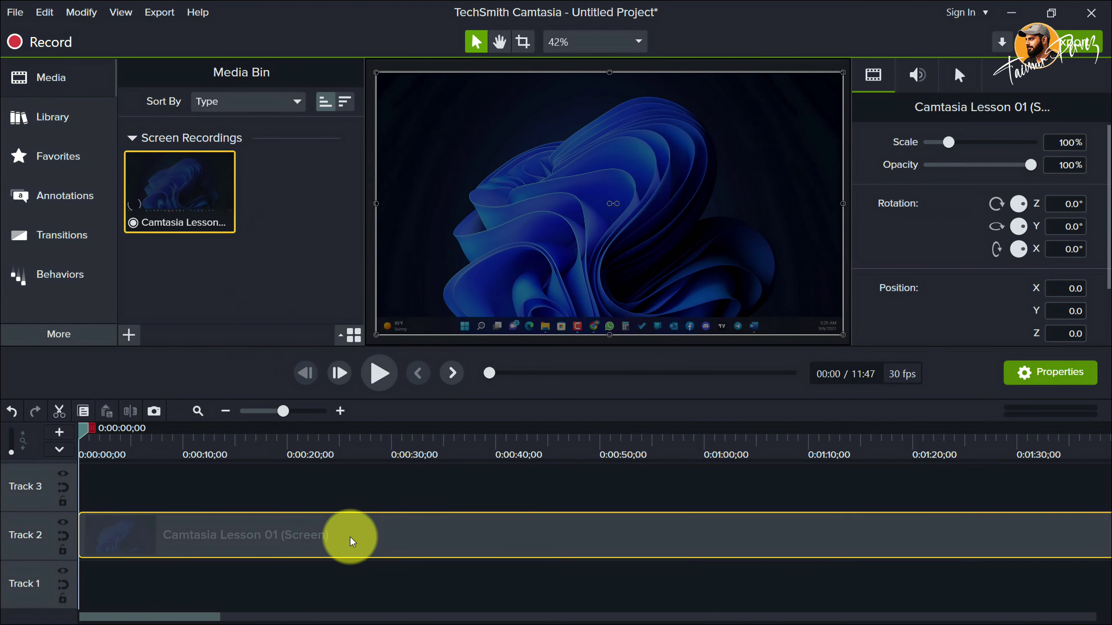
# Step: Add a Traditional Ctrl+A keystroke callout on Track 3 at about 46 seconds, and enlarge it in the video's lower left corner
pyautogui.moveTo(83, 433); pyautogui.dragTo(131, 438)
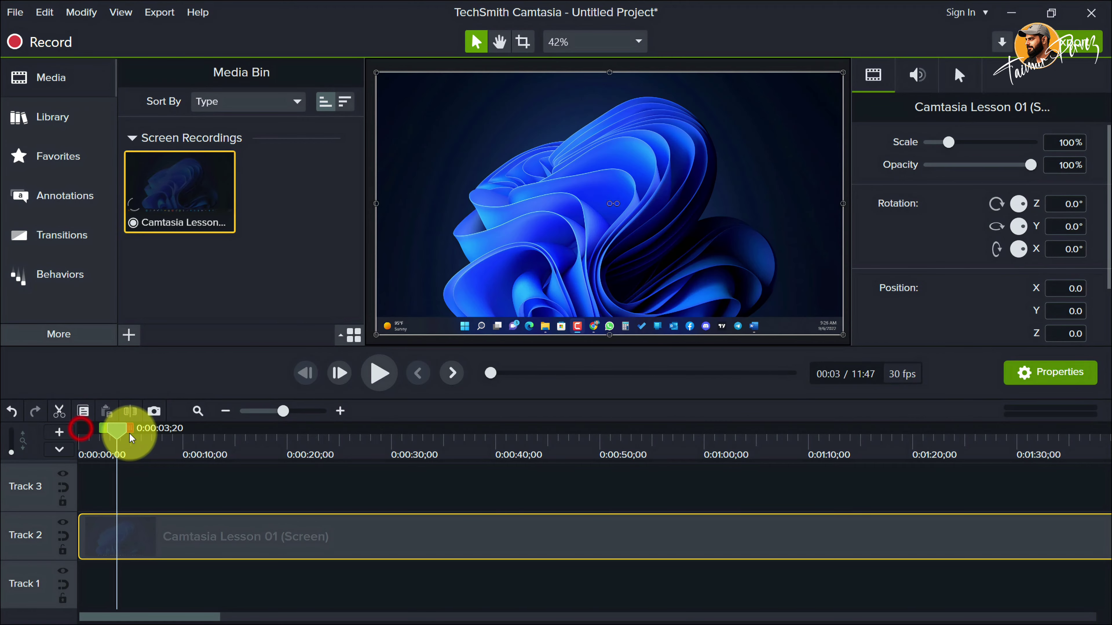
pyautogui.moveTo(312, 453); pyautogui.dragTo(568, 473)
pyautogui.click(507, 269)
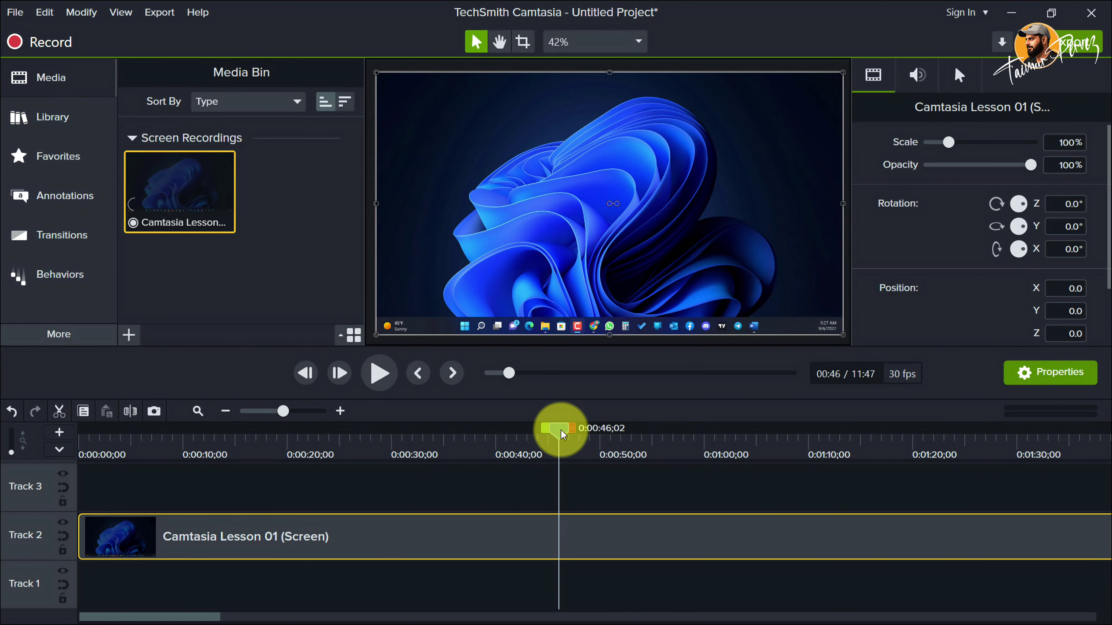
pyautogui.click(65, 158)
pyautogui.click(66, 196)
pyautogui.moveTo(275, 133)
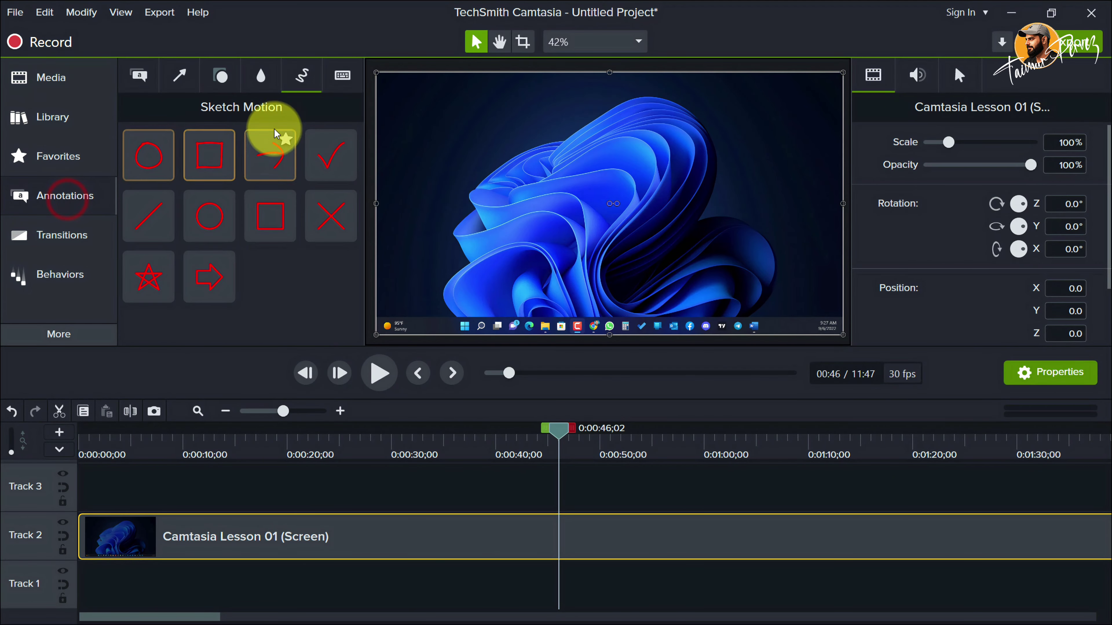
pyautogui.click(344, 76)
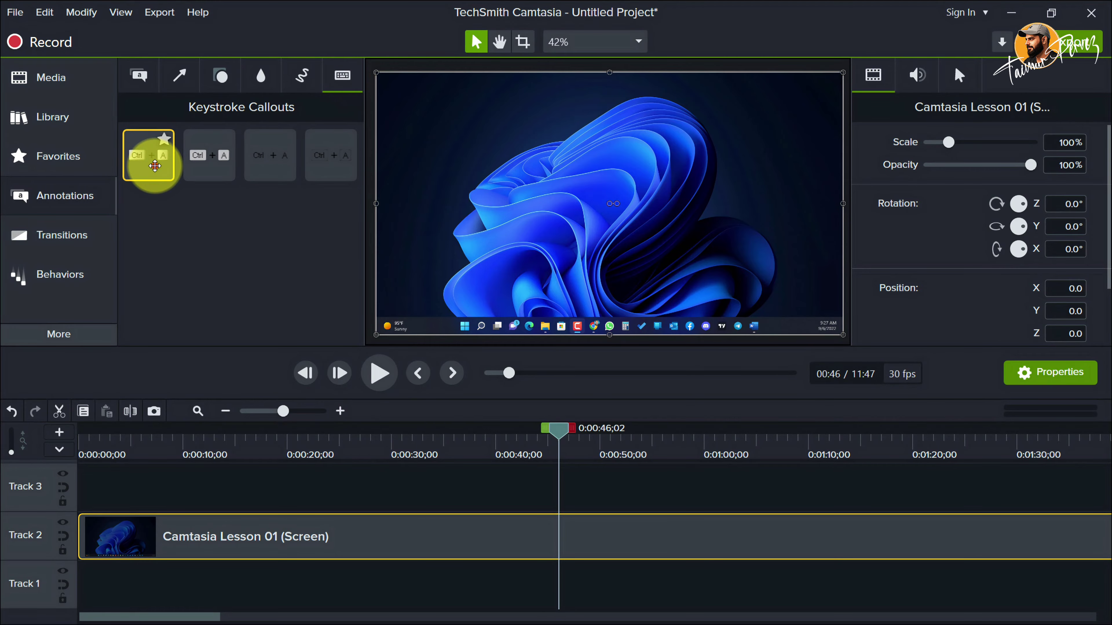
pyautogui.moveTo(154, 165)
pyautogui.mouseDown()
pyautogui.moveTo(566, 442)
pyautogui.moveTo(573, 511)
pyautogui.moveTo(562, 512)
pyautogui.mouseUp()
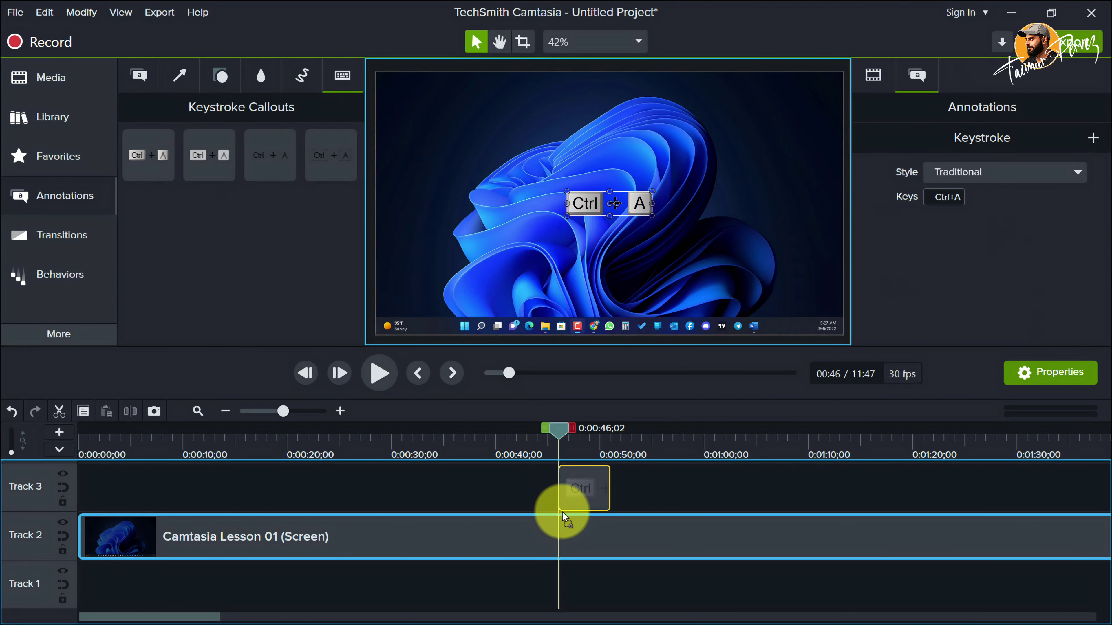
pyautogui.moveTo(586, 202); pyautogui.dragTo(411, 303)
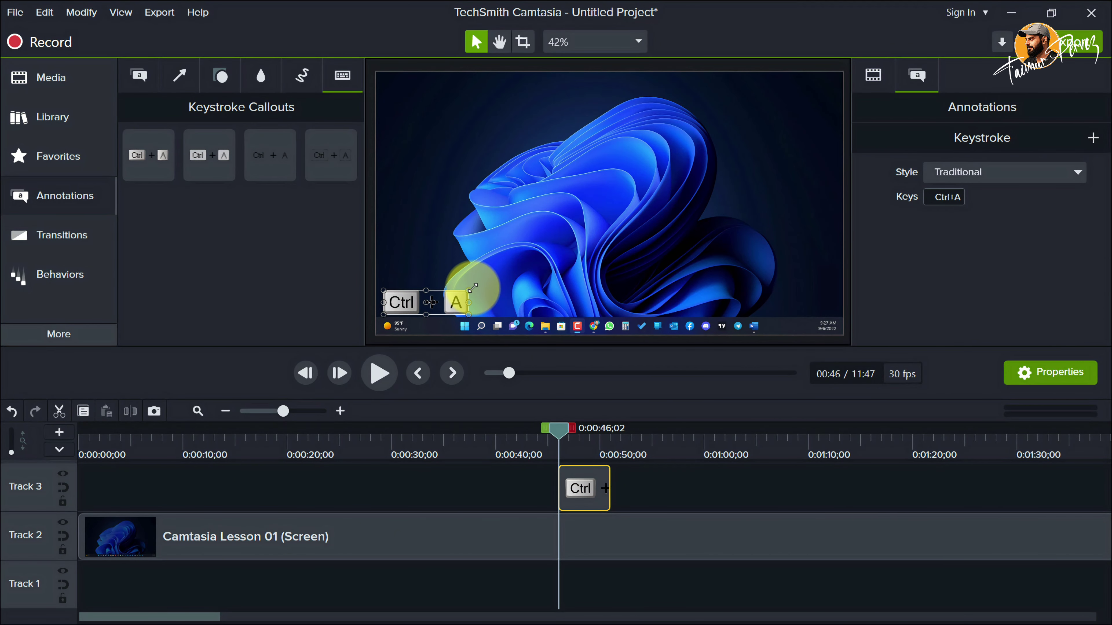
pyautogui.moveTo(469, 289); pyautogui.dragTo(501, 282)
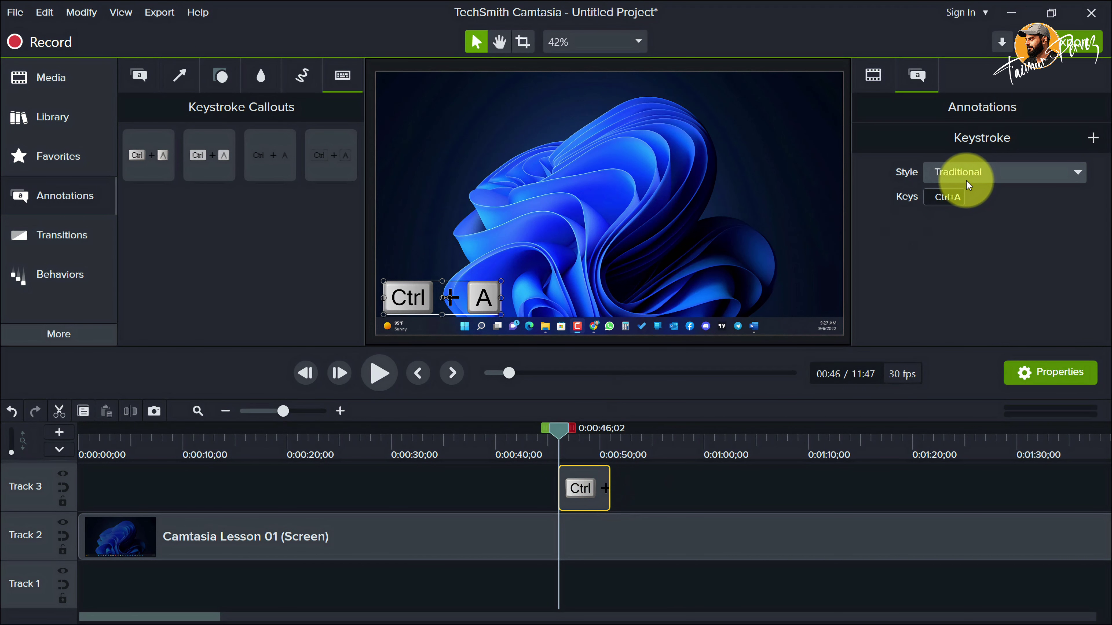
# Step: Try the Gray, Clear and Outline styles on the Ctrl+A keystroke callout, ending with Gray
pyautogui.click(976, 177)
pyautogui.click(972, 219)
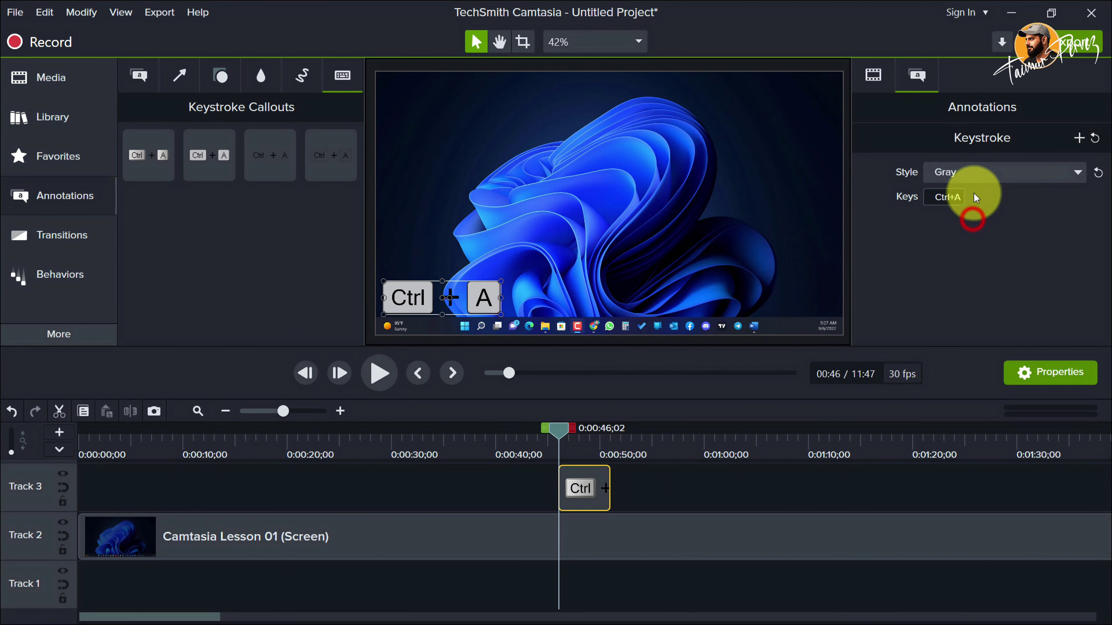
pyautogui.click(976, 174)
pyautogui.click(963, 234)
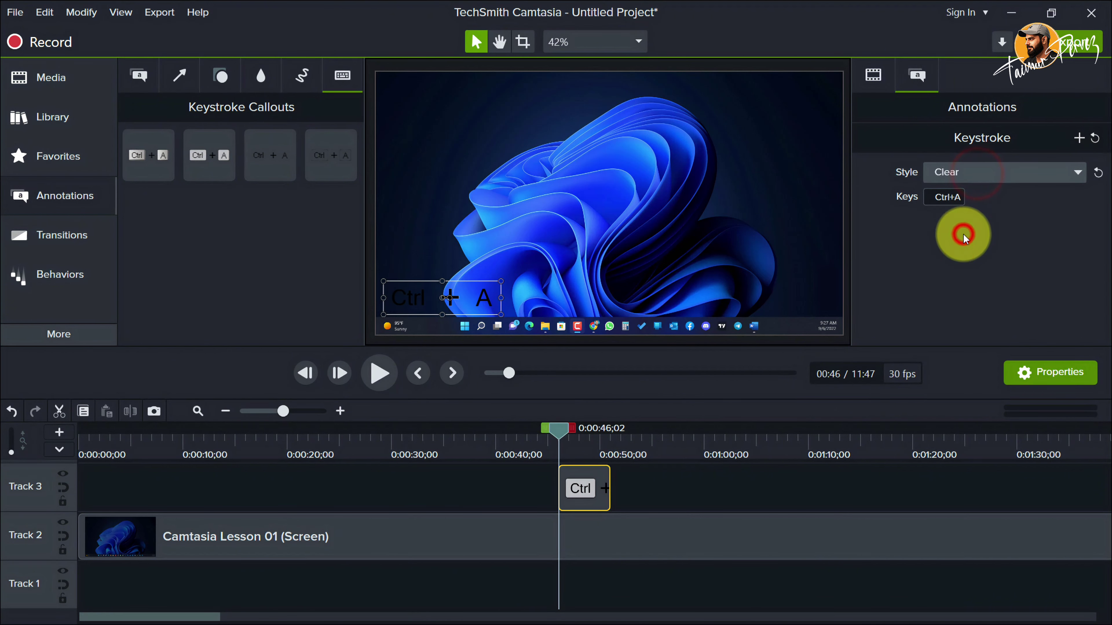
pyautogui.click(975, 172)
pyautogui.click(973, 252)
pyautogui.click(972, 181)
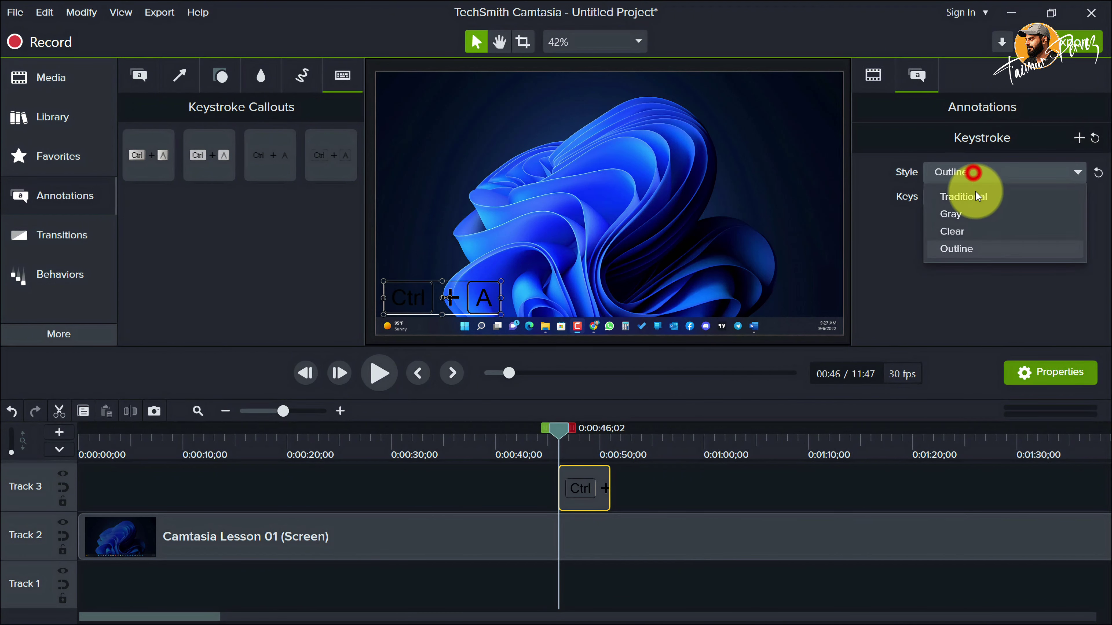
pyautogui.click(976, 219)
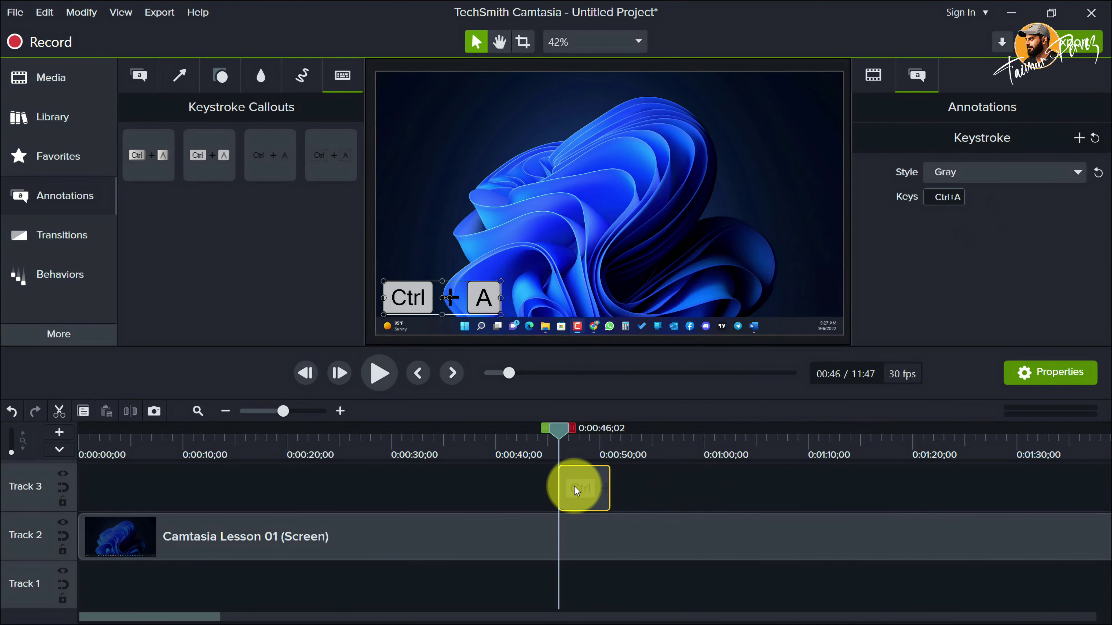
# Step: Change the keystroke callout's keys to Ctrl+B and then to Ctrl+C
pyautogui.click(935, 198)
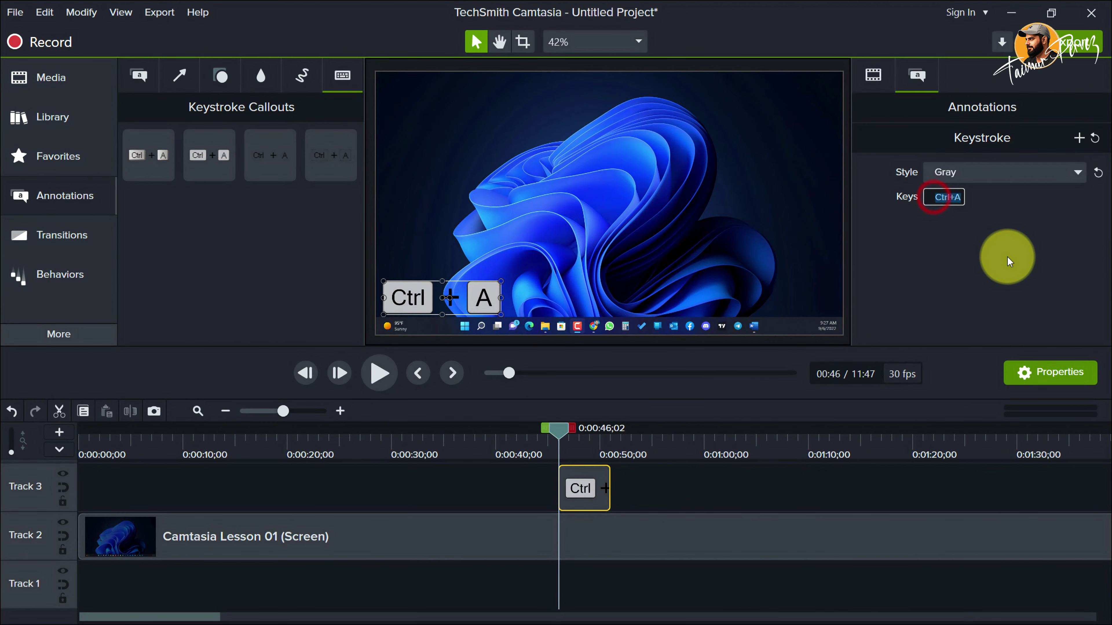
pyautogui.press('ctrl')
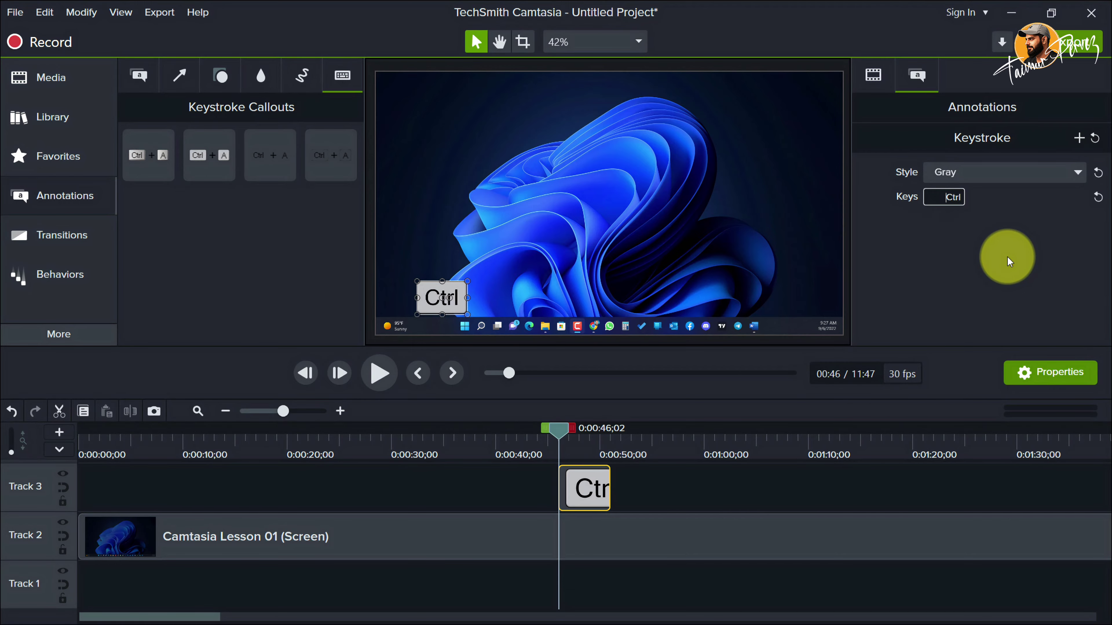
pyautogui.hotkey('ctrl', 'b')
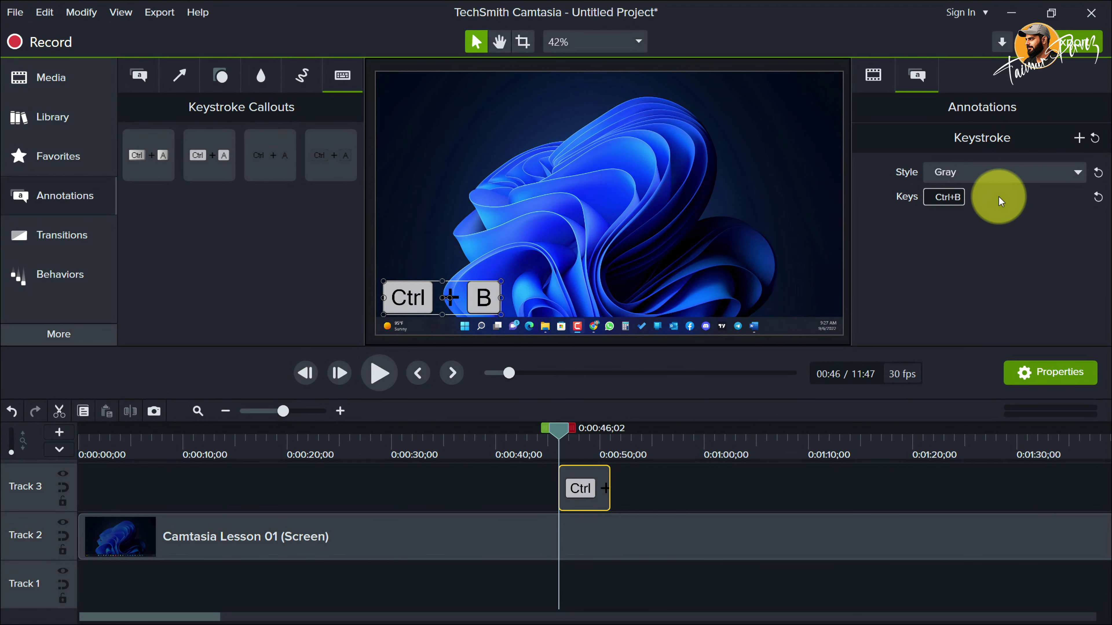
pyautogui.click(935, 199)
pyautogui.press('ctrl')
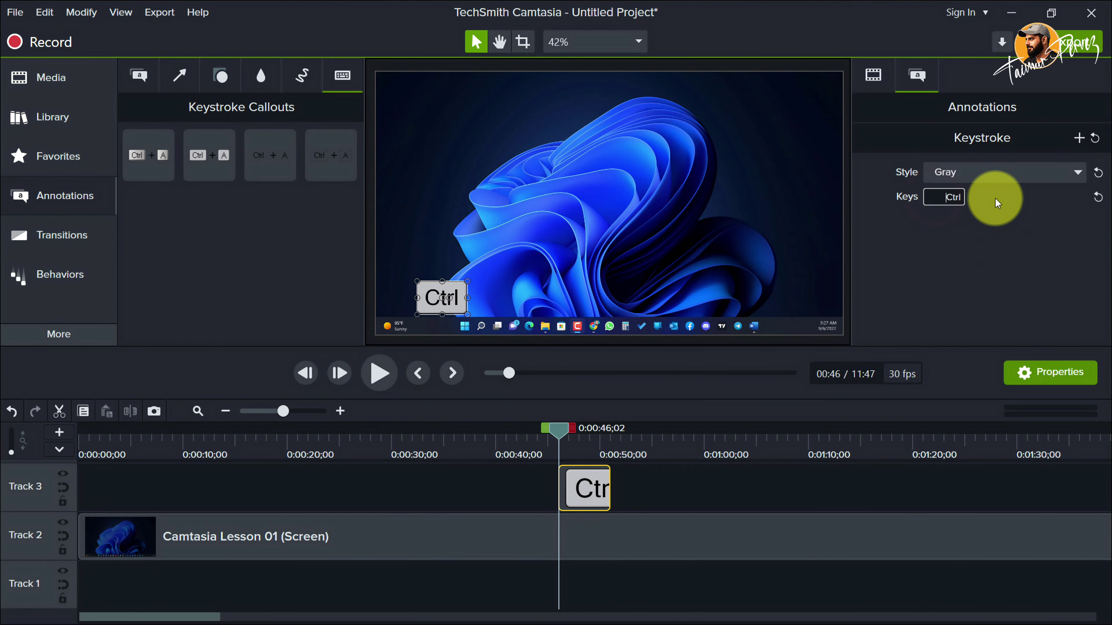
pyautogui.hotkey('ctrl', 'c')
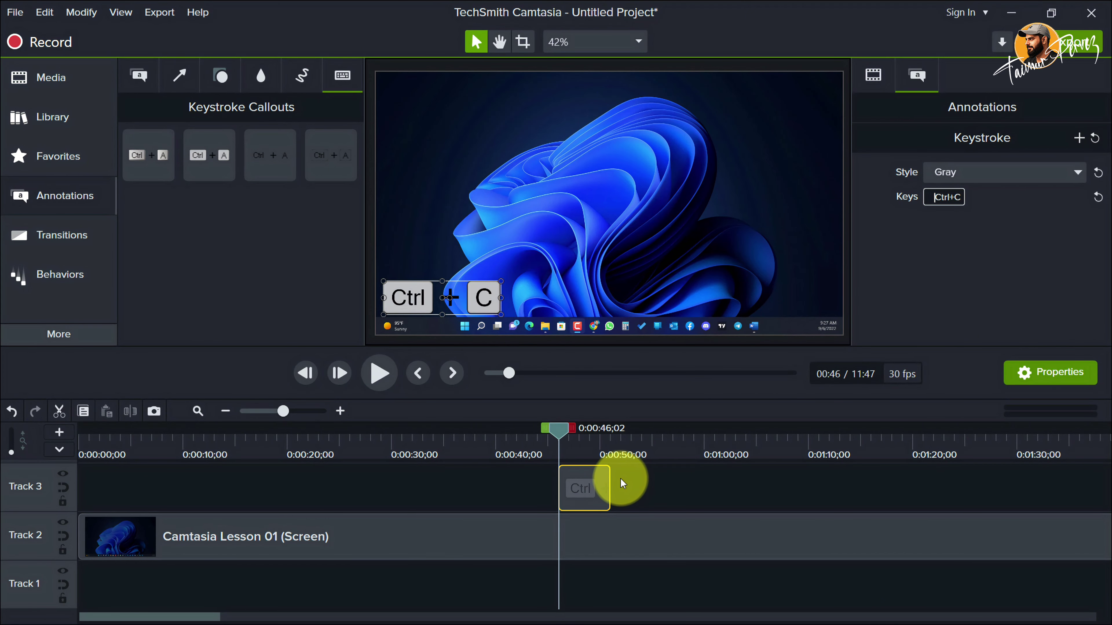
# Step: Delete the Ctrl+C keystroke callout from Track 3
pyautogui.click(639, 483)
pyautogui.click(584, 484)
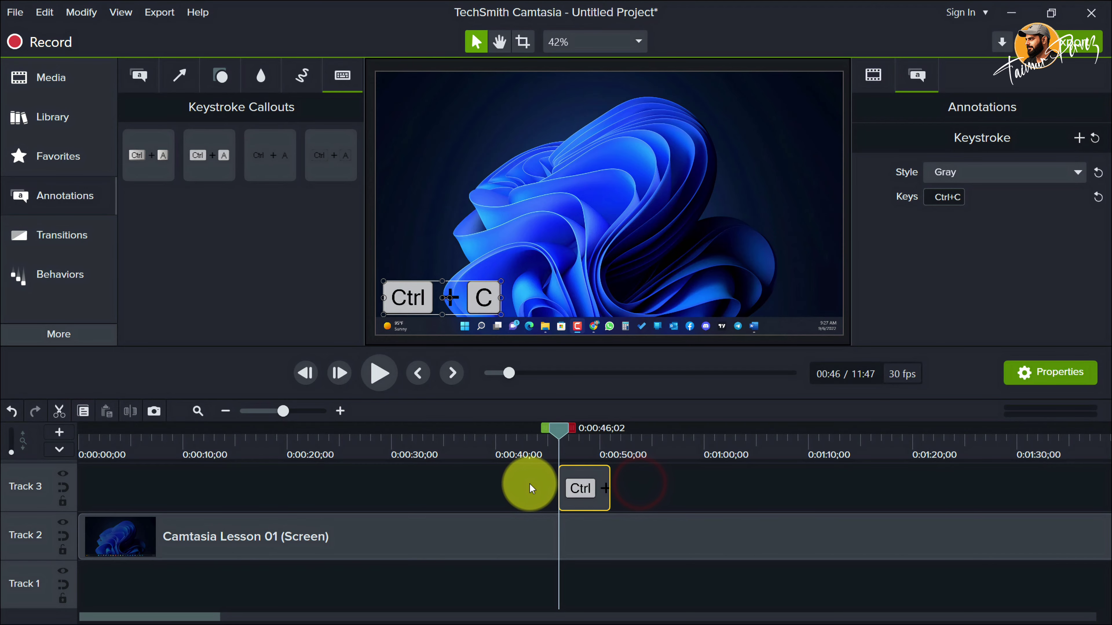
pyautogui.press('Delete')
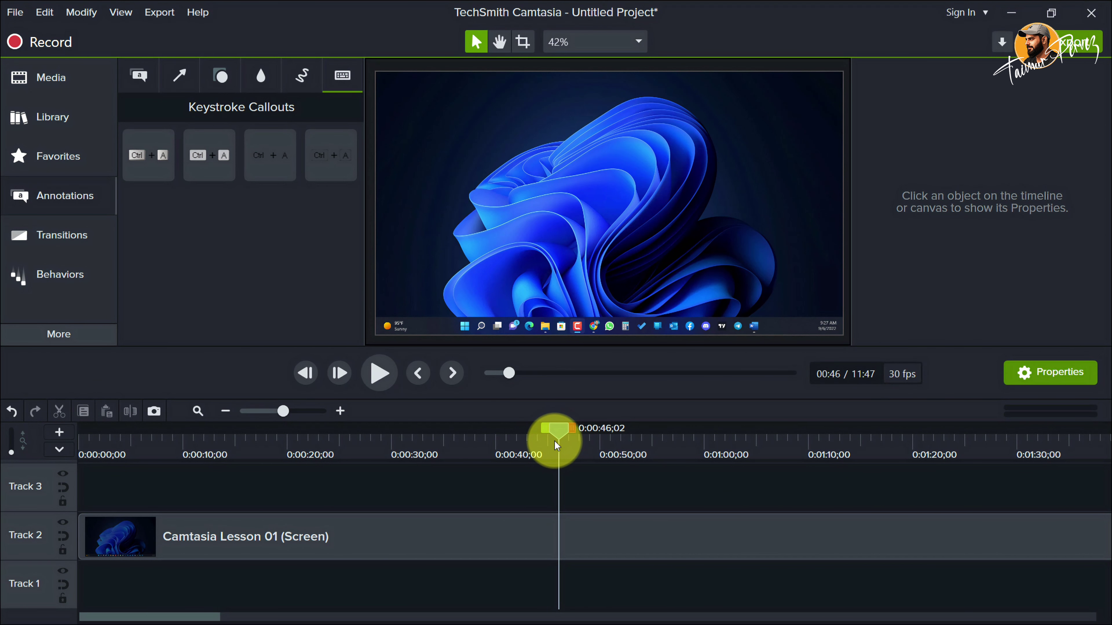
# Step: Check the Camtasia Lesson 01 clip for recorded keystrokes in Generate Keystroke Callouts, then close the dialog without generating any
pyautogui.scroll(-5, 429, 501)
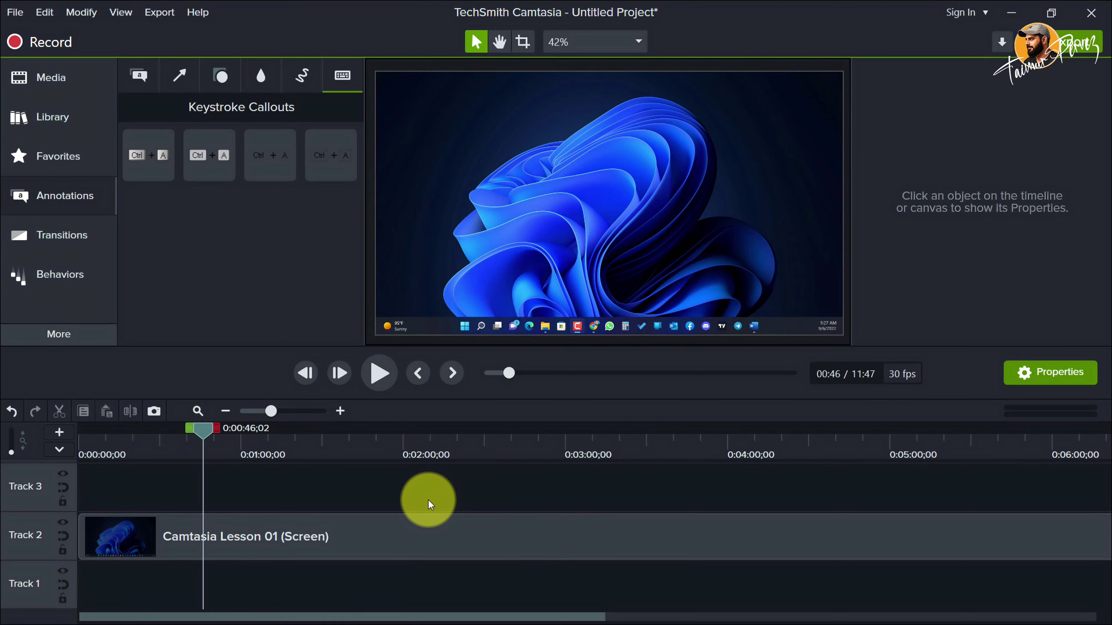
pyautogui.click(422, 535)
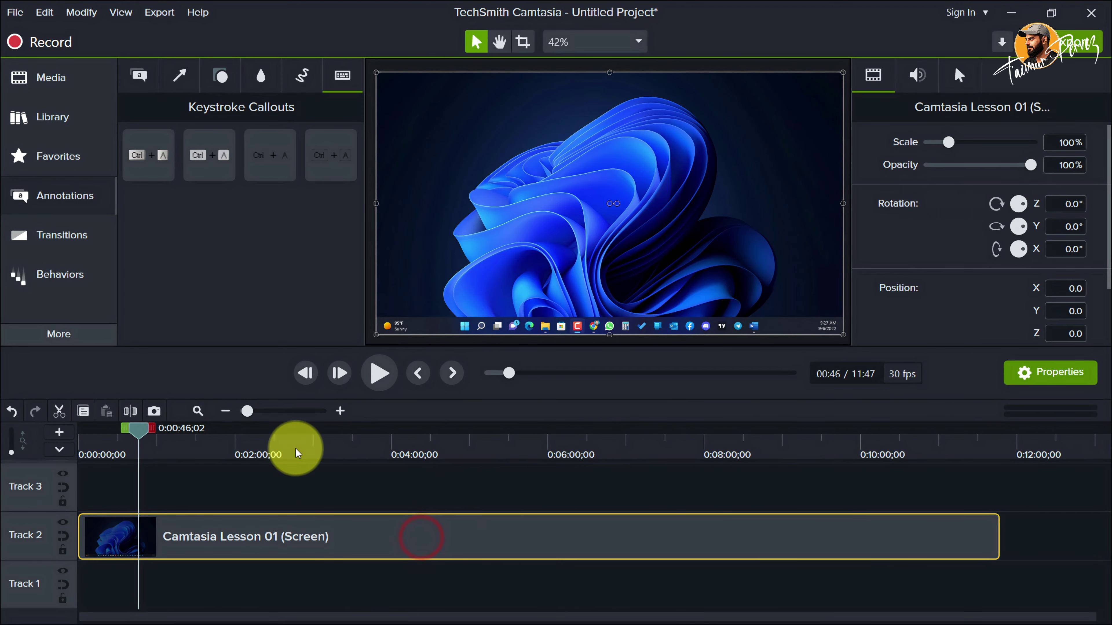
pyautogui.click(72, 13)
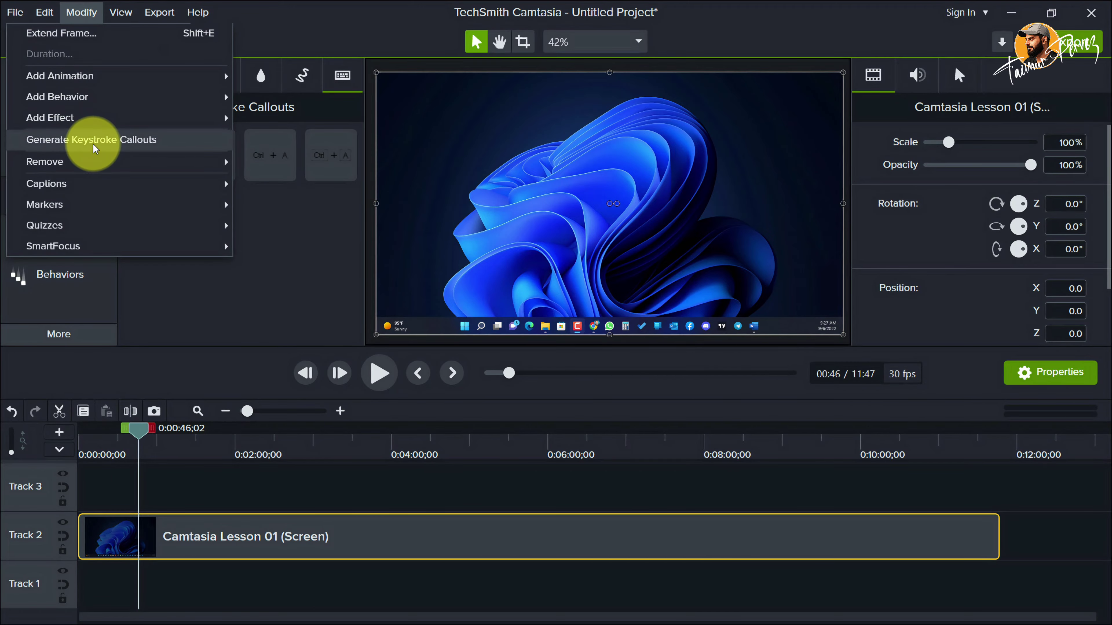
pyautogui.click(114, 143)
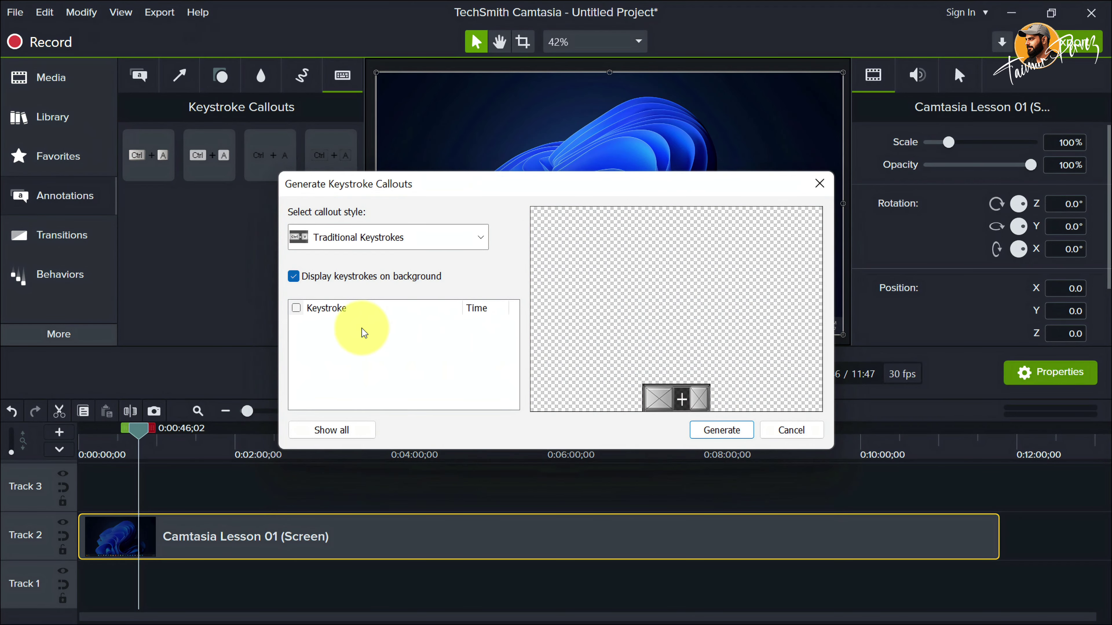
pyautogui.click(297, 308)
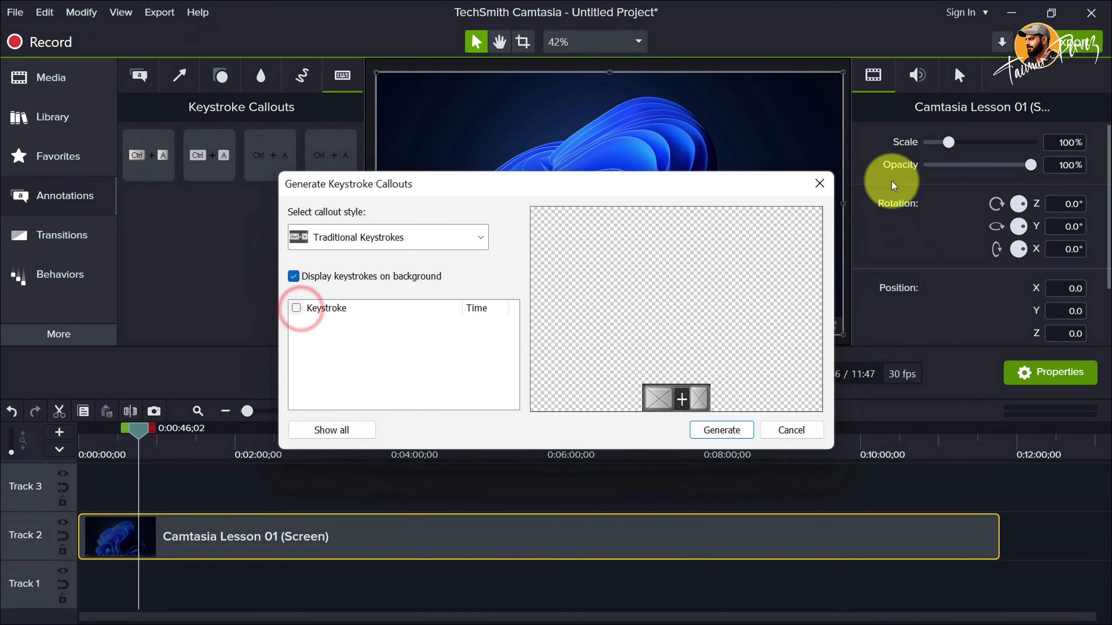
pyautogui.click(818, 183)
# Step: Return to the Media Bin and generate a Traditional Ctrl+A keystroke callout from the Camtasia Lesson 03 clip on Track 2
pyautogui.click(62, 110)
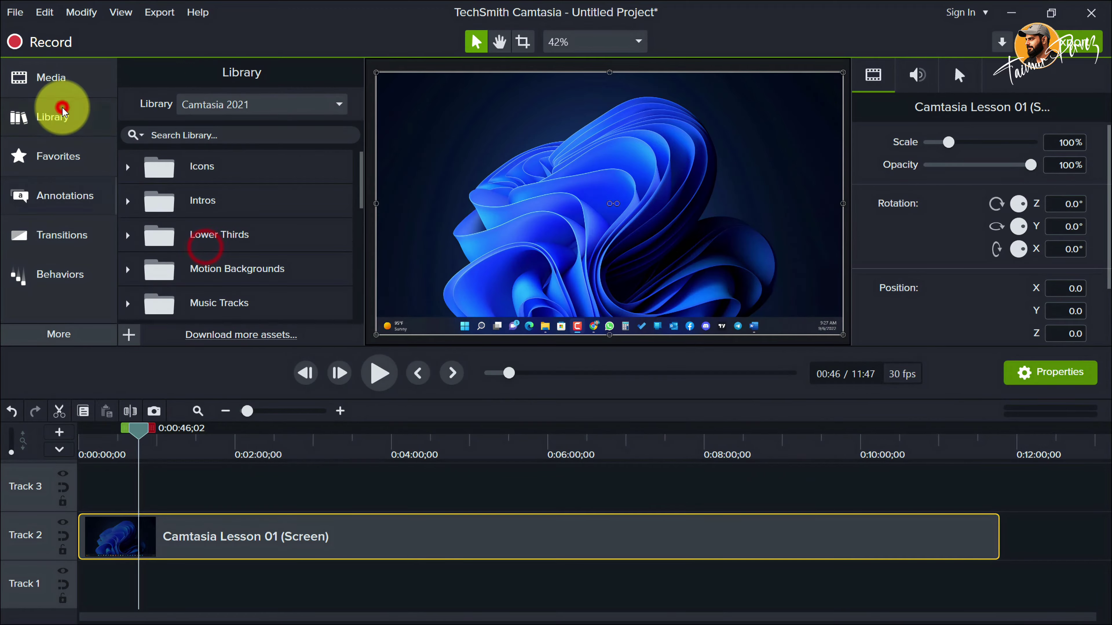
pyautogui.click(49, 79)
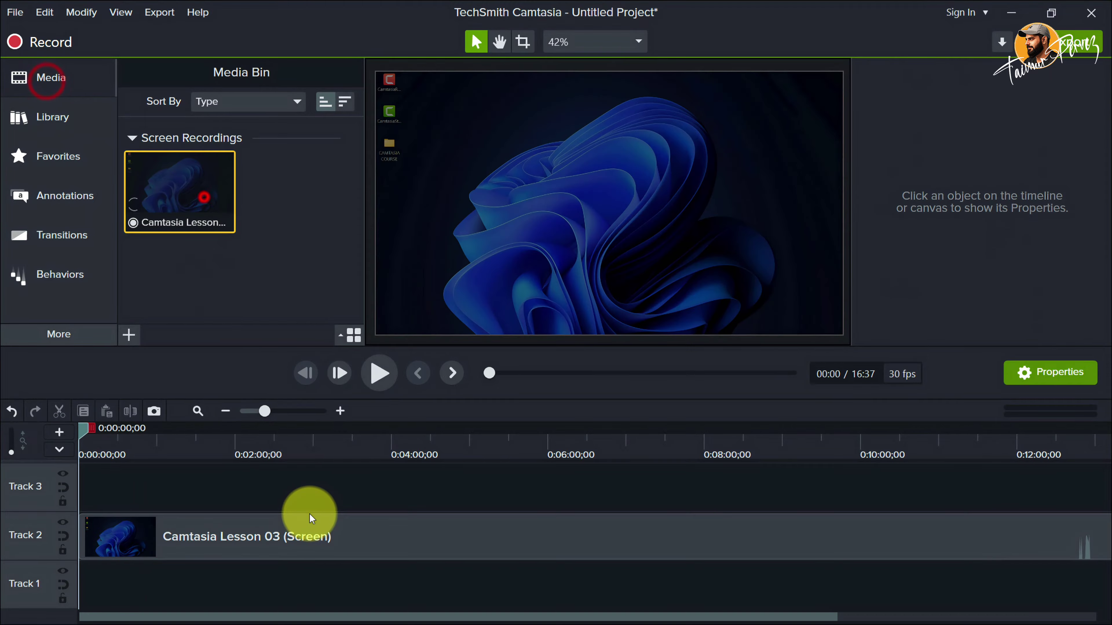
pyautogui.click(311, 518)
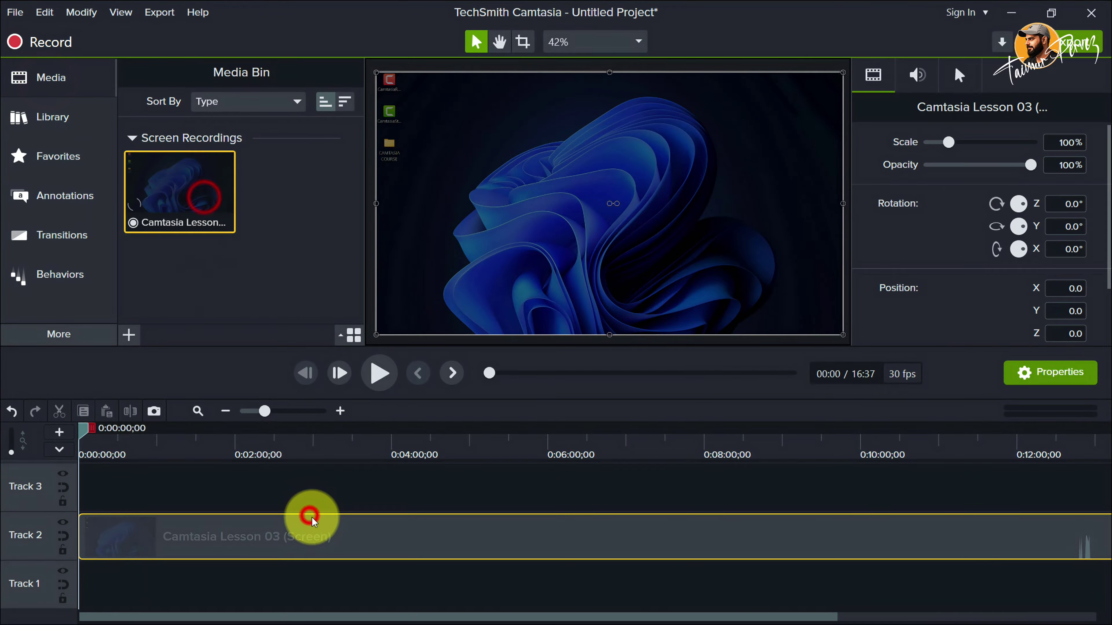
pyautogui.click(81, 12)
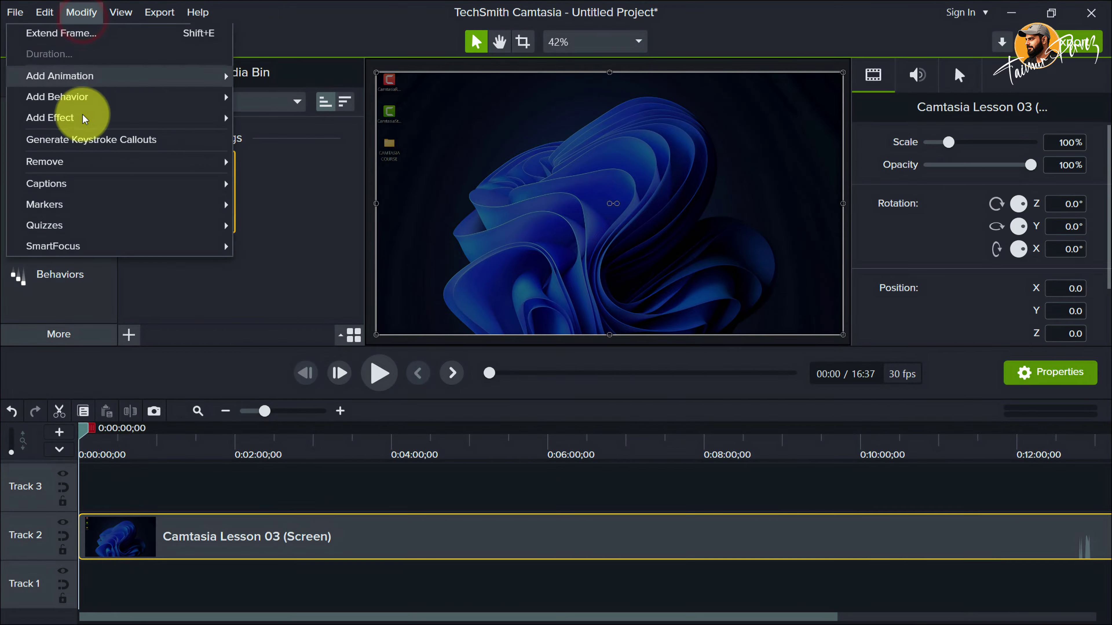
pyautogui.click(87, 140)
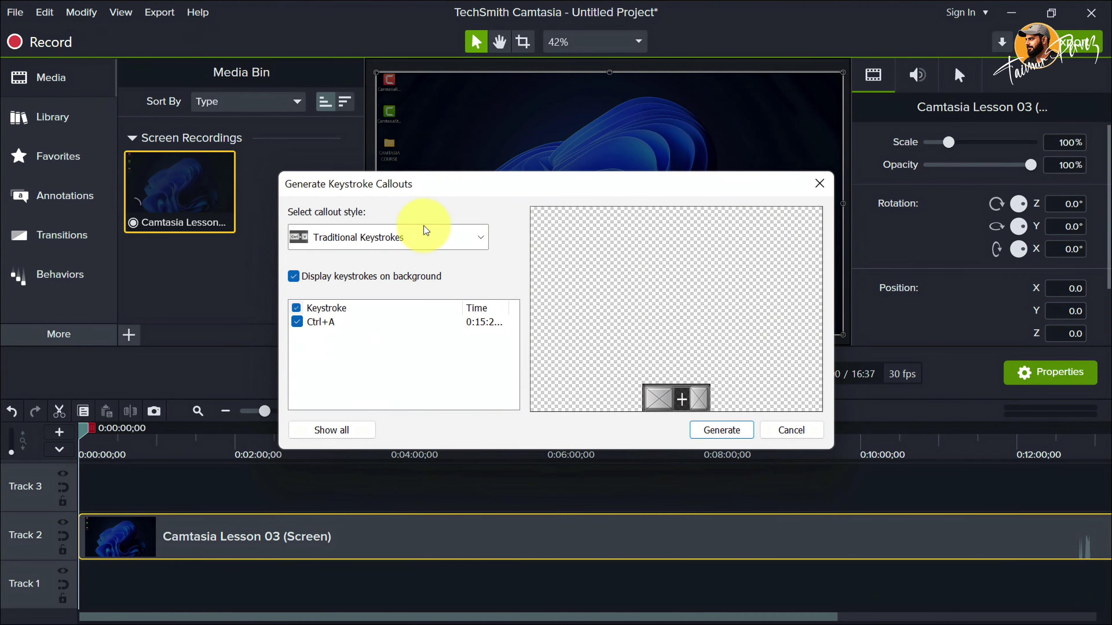
pyautogui.click(721, 430)
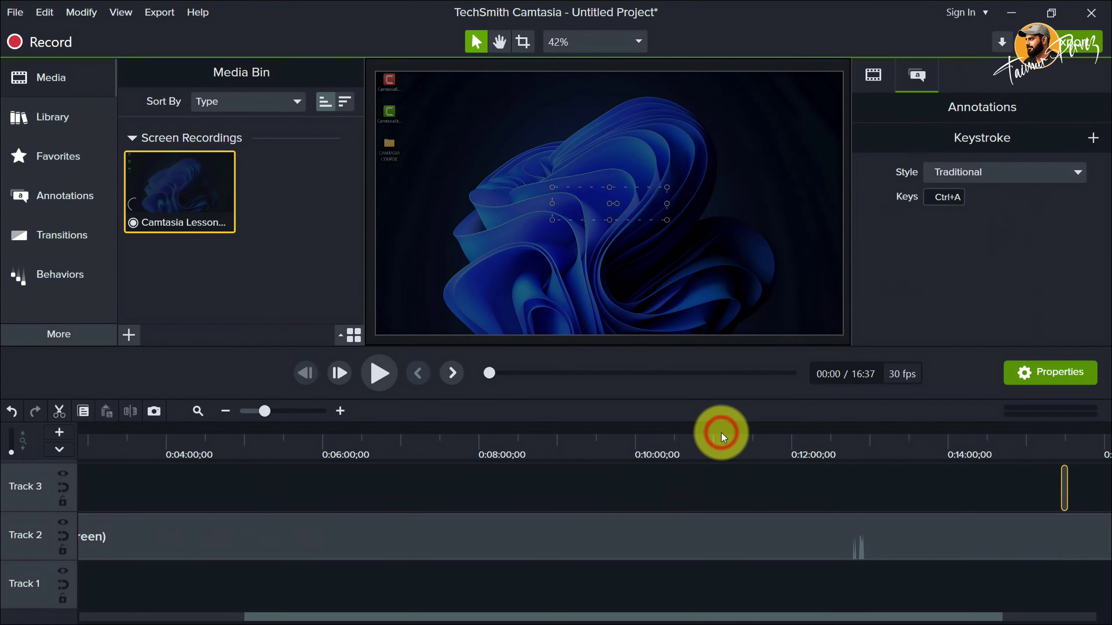
# Step: Show the frame at 15:30 and place the generated Ctrl+A callout in the video's lower left corner
pyautogui.click(379, 373)
pyautogui.click(651, 202)
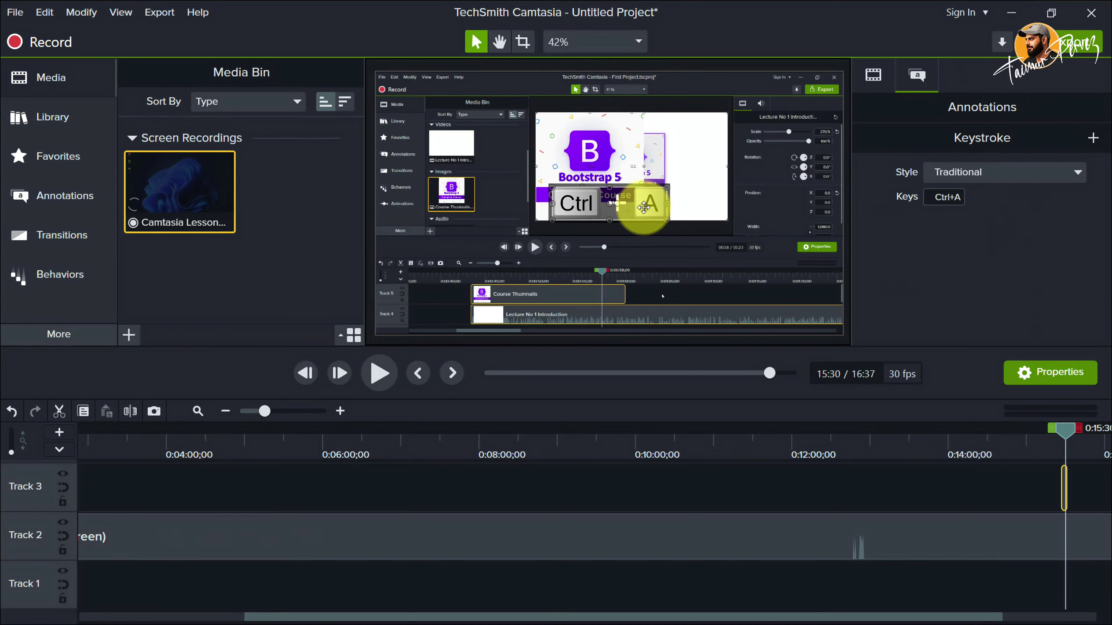
pyautogui.moveTo(643, 208); pyautogui.dragTo(465, 320)
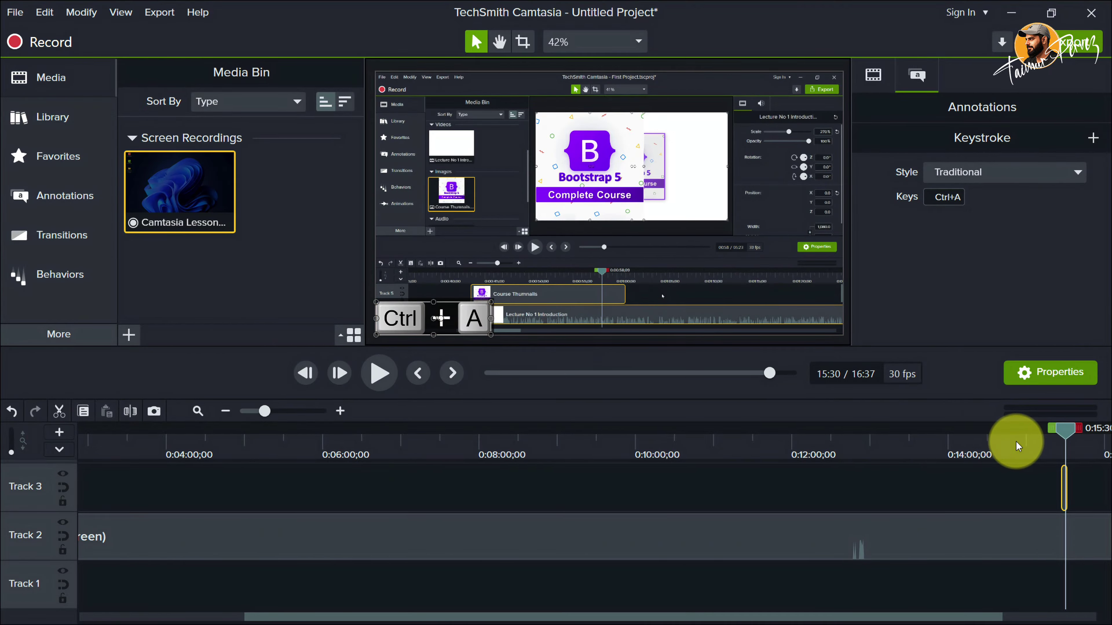
pyautogui.click(1013, 509)
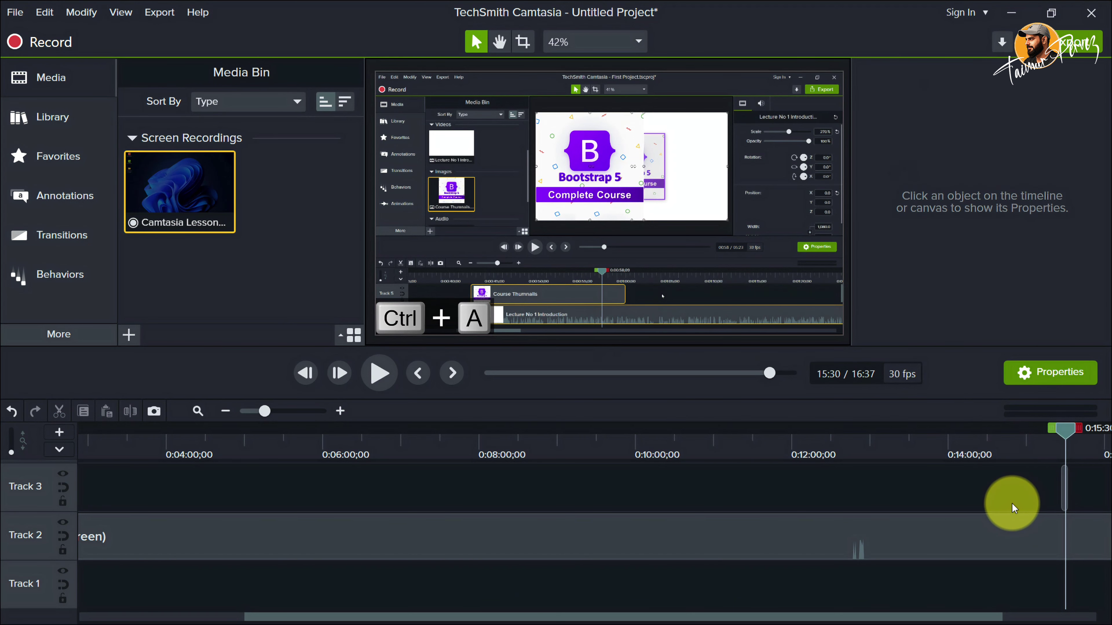
# Step: Move the playhead to 15:31 and select the generated Ctrl+A callout on Track 3
pyautogui.click(1067, 443)
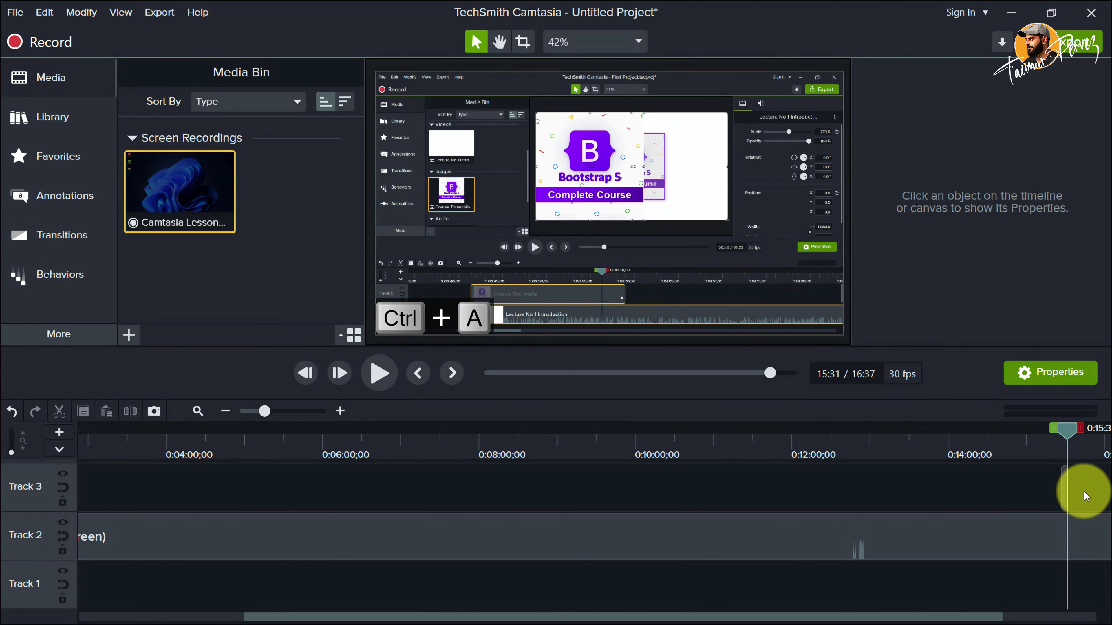
pyautogui.click(1065, 492)
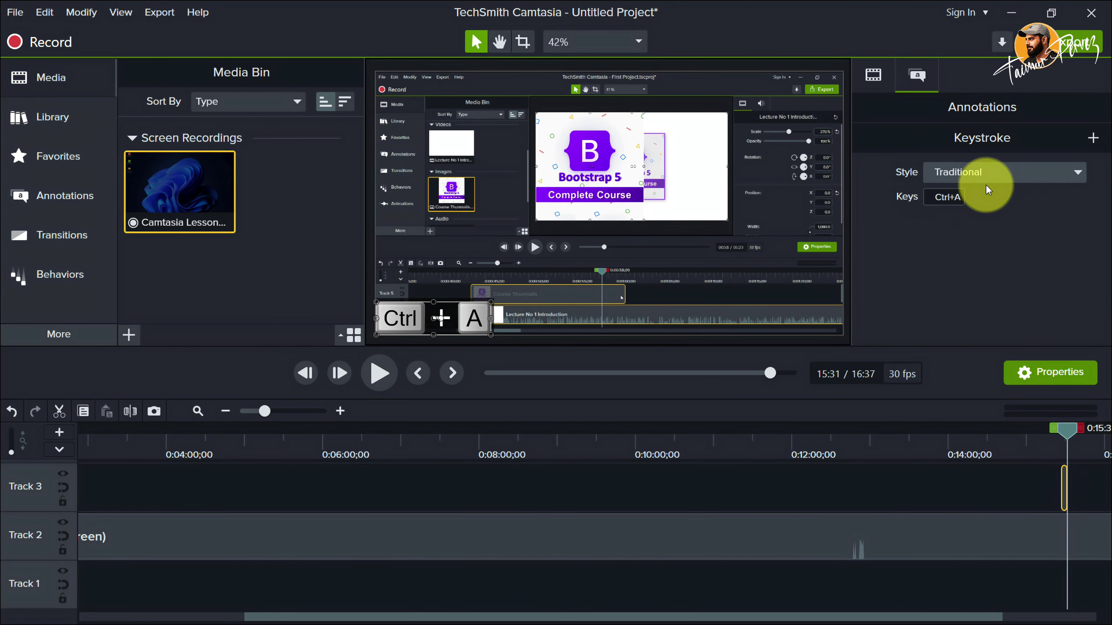